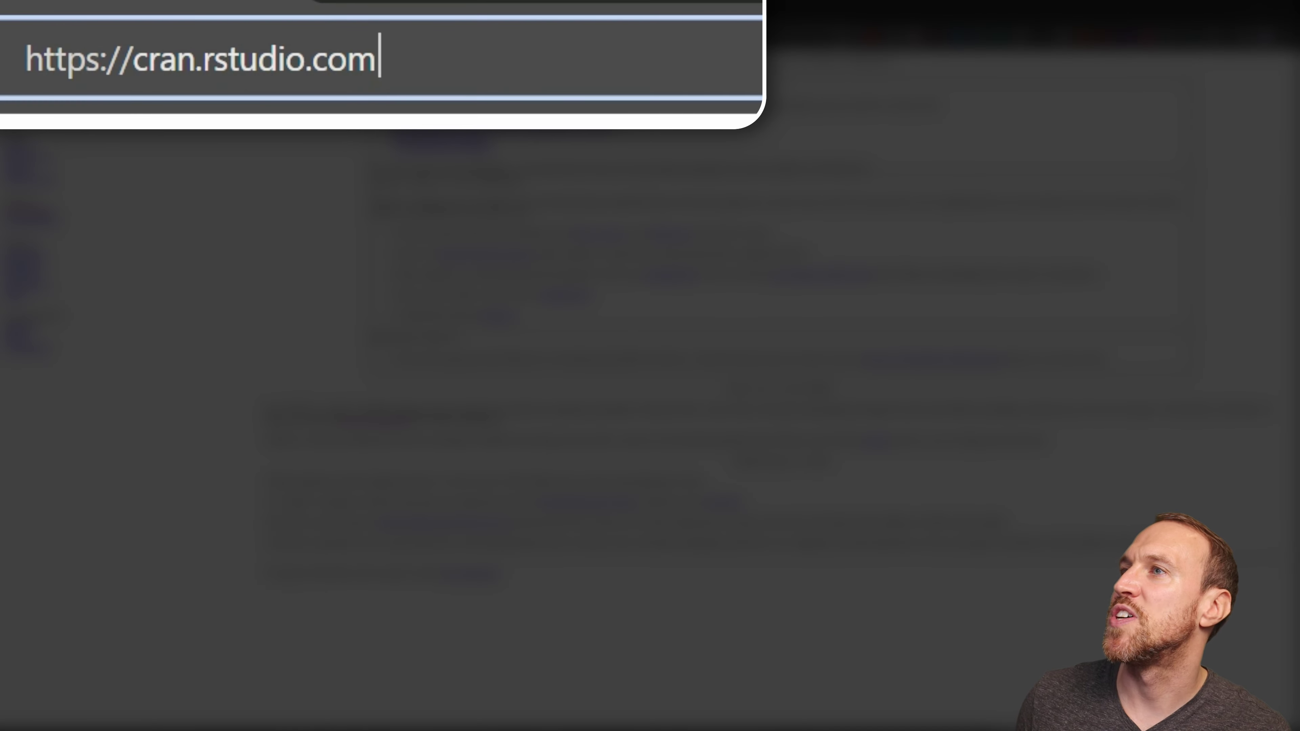
- Go to the CRAN site at cran.rstudio.com and open the R for Windows download page
left_click_drag(580, 102, 7, 58)
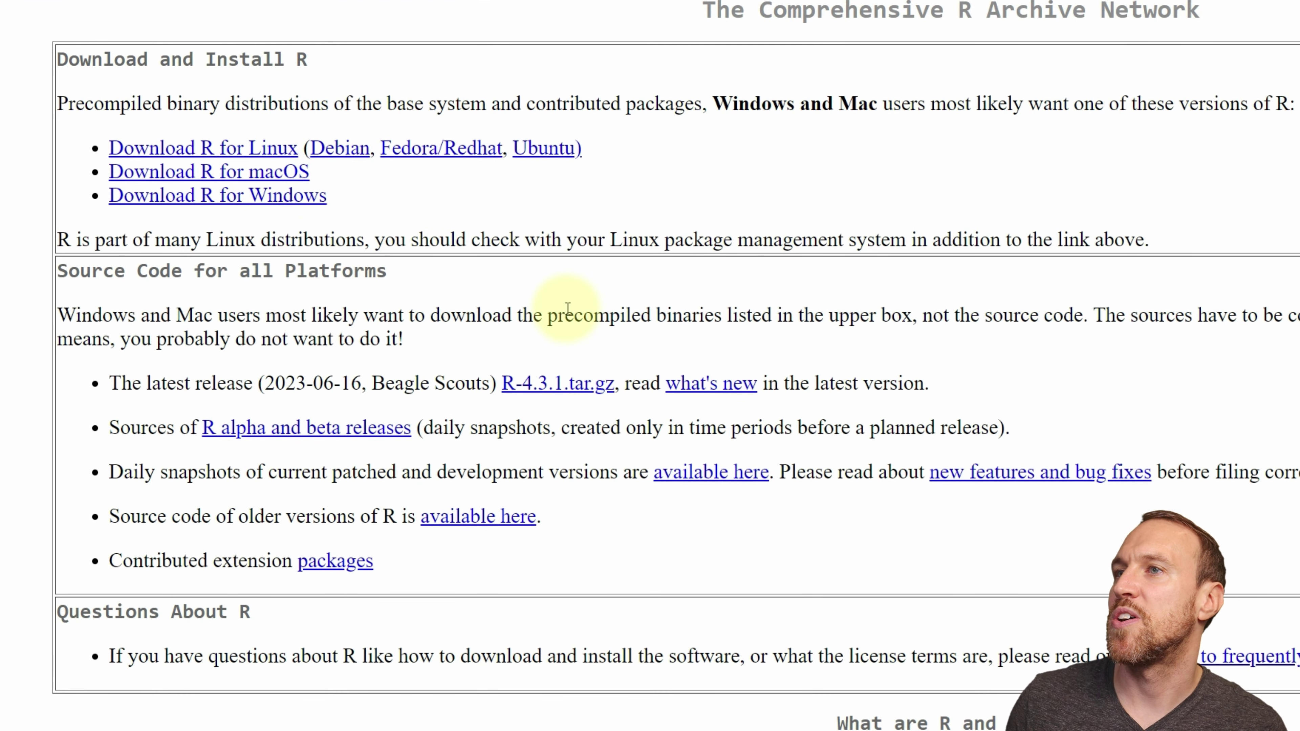
left_click(275, 199)
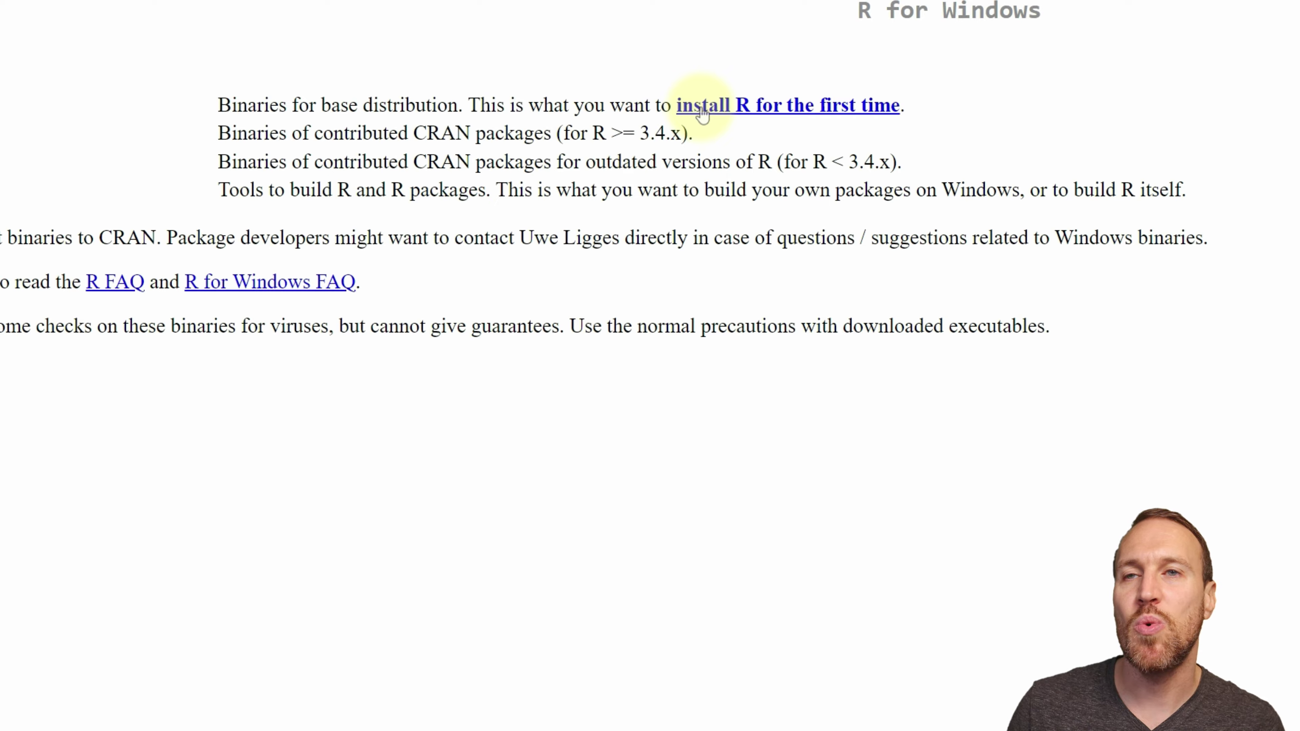
- Try to download RStudio Desktop for Windows from posit.co/download/rstudio-desktop
left_click(226, 12)
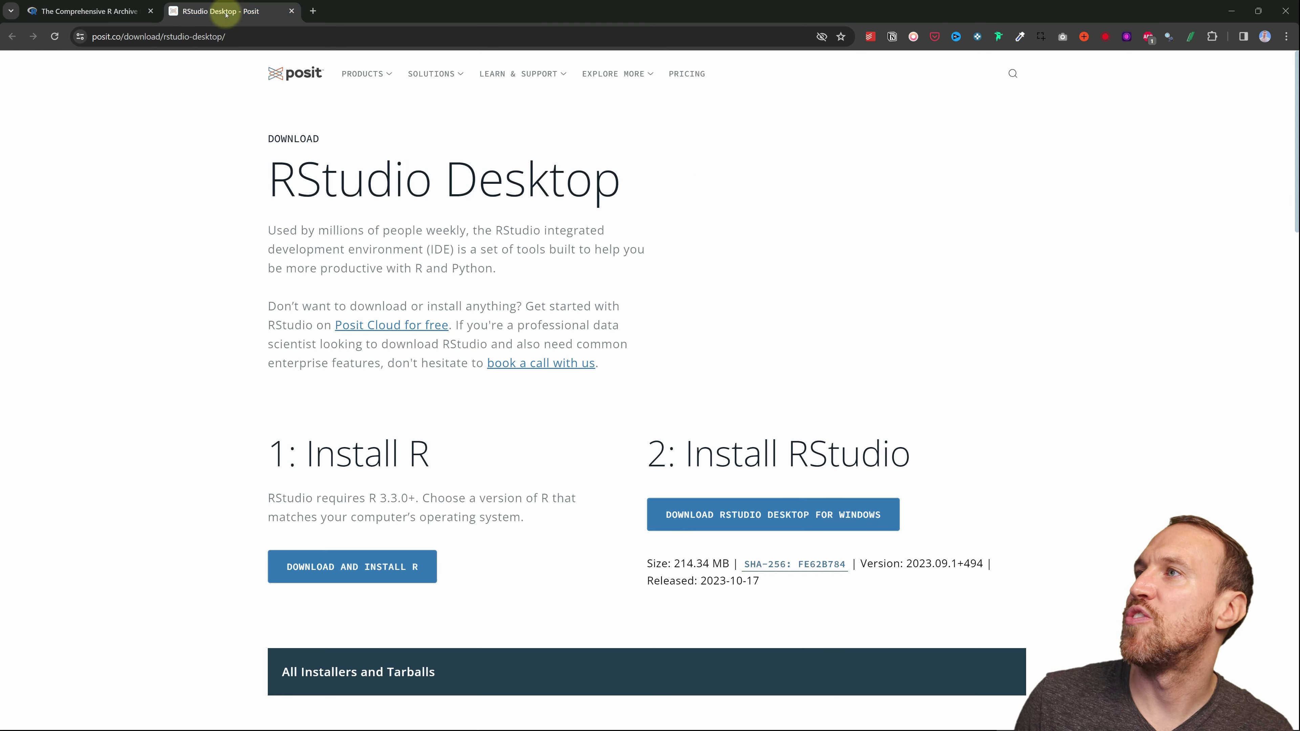
left_click(258, 37)
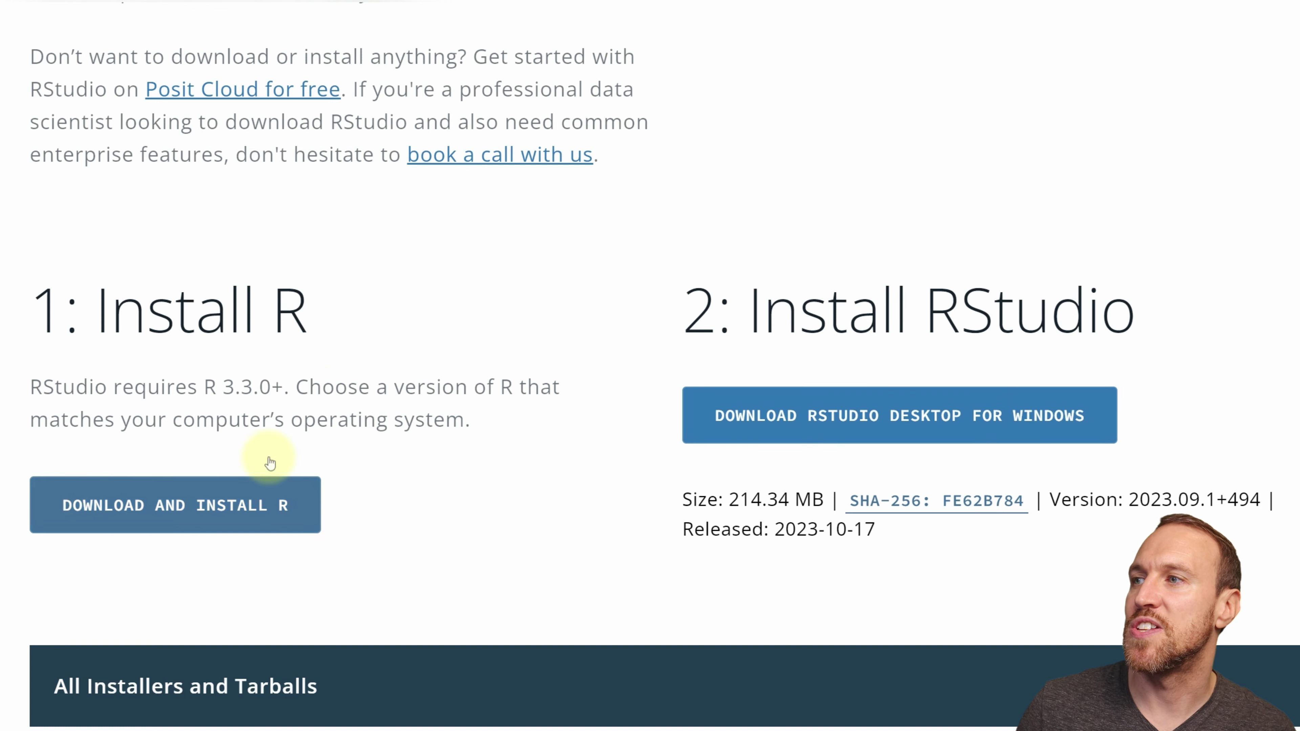
left_click(843, 415)
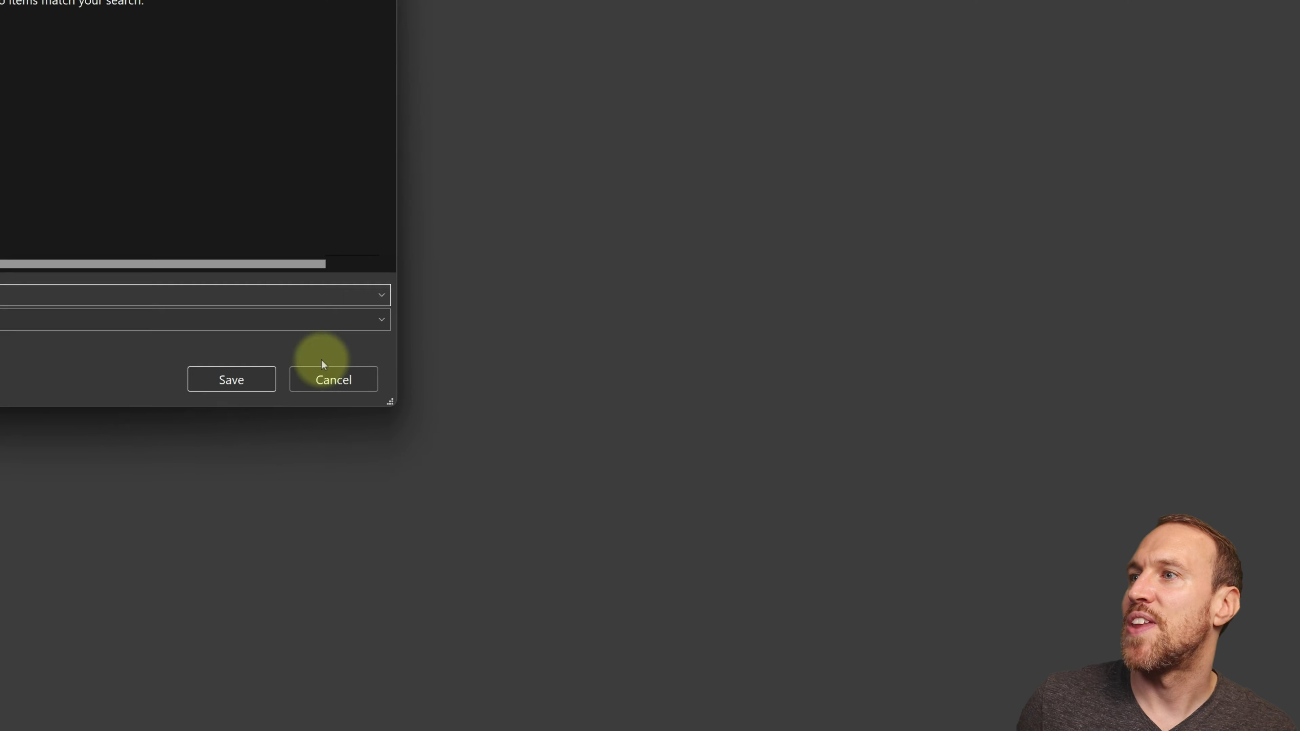
left_click(345, 378)
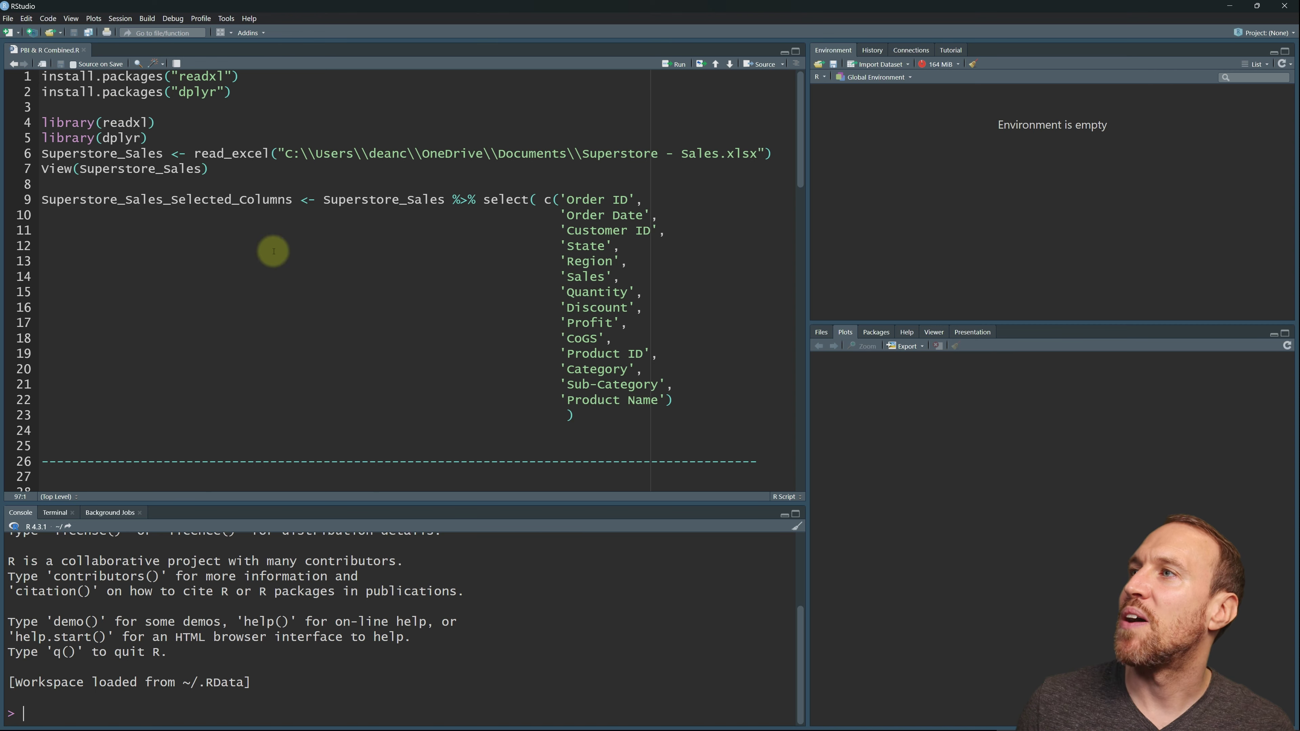
- Switch to RStudio and look through the PBI & R Combined.R script
scroll(362, 256, "down", 10)
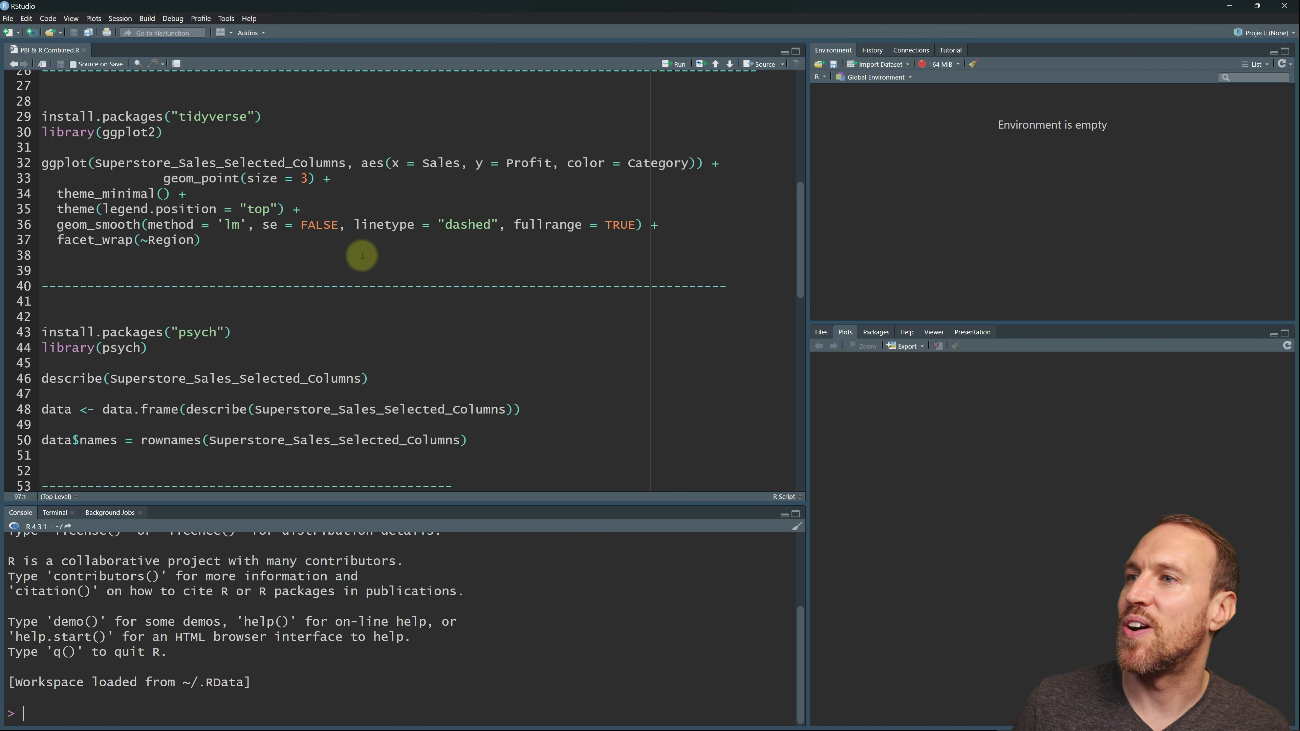
scroll(357, 270, "up", 10)
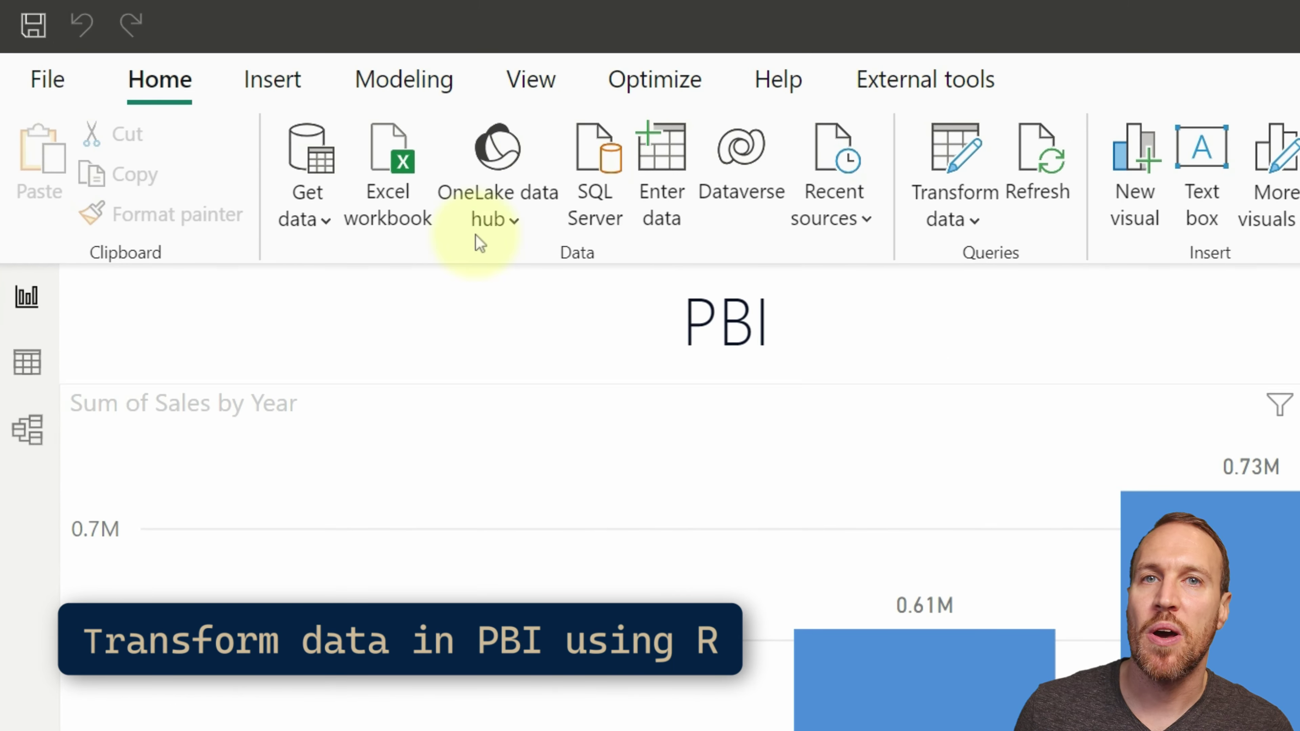
- Switch to Power BI Desktop and set the R home directory in the R scripting options to C:\Program Files\R\R-4.3.1
left_click(48, 80)
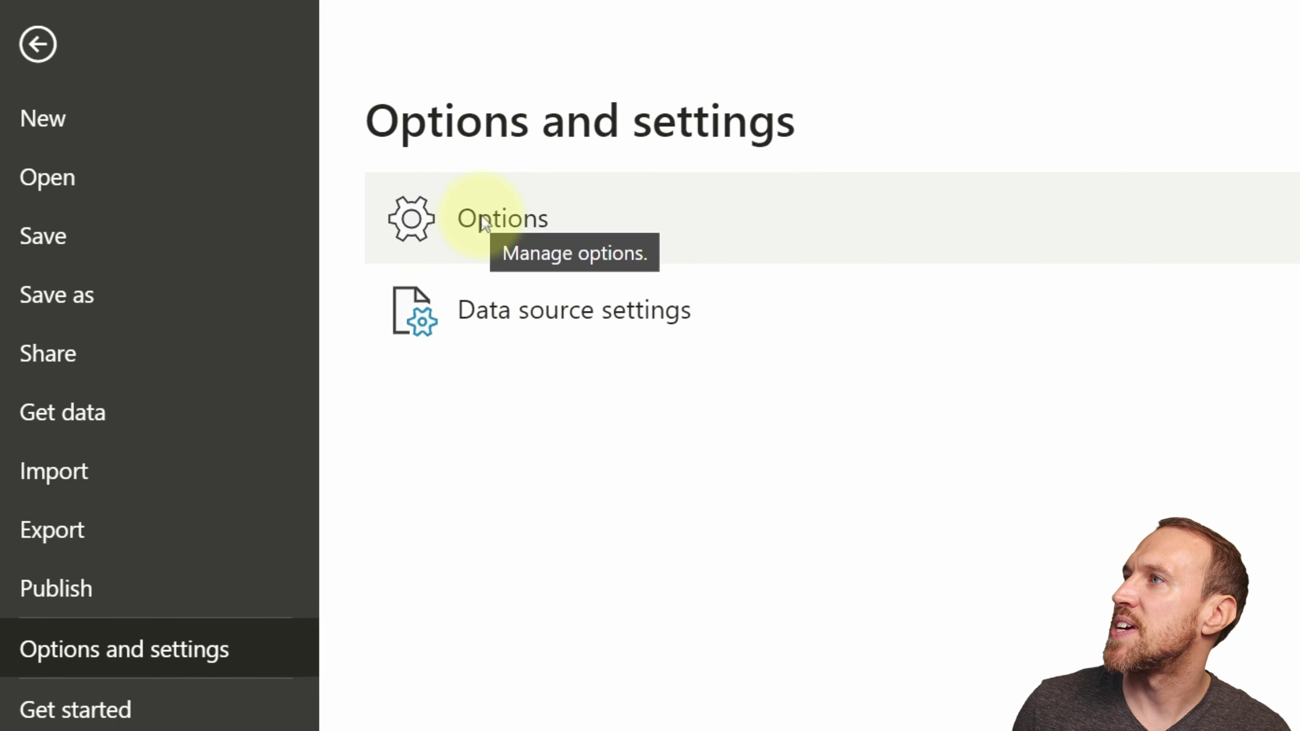
left_click(223, 102)
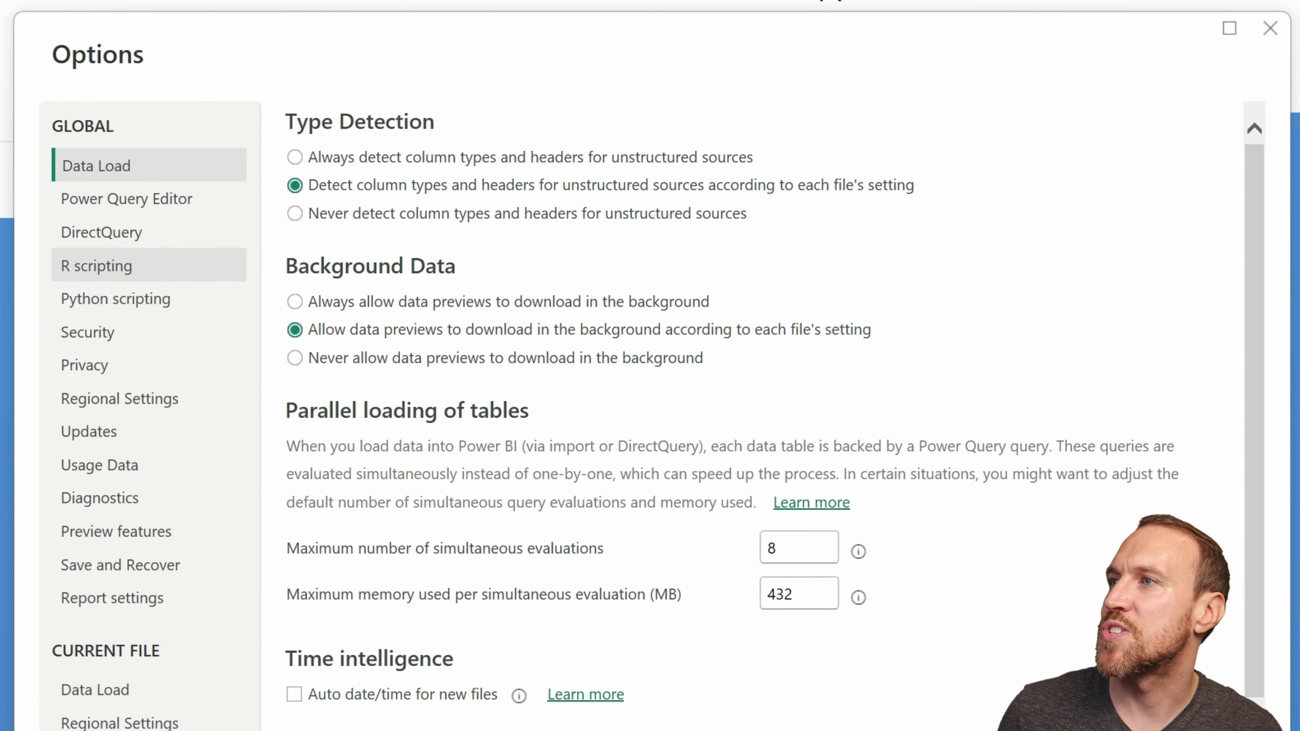
left_click(413, 249)
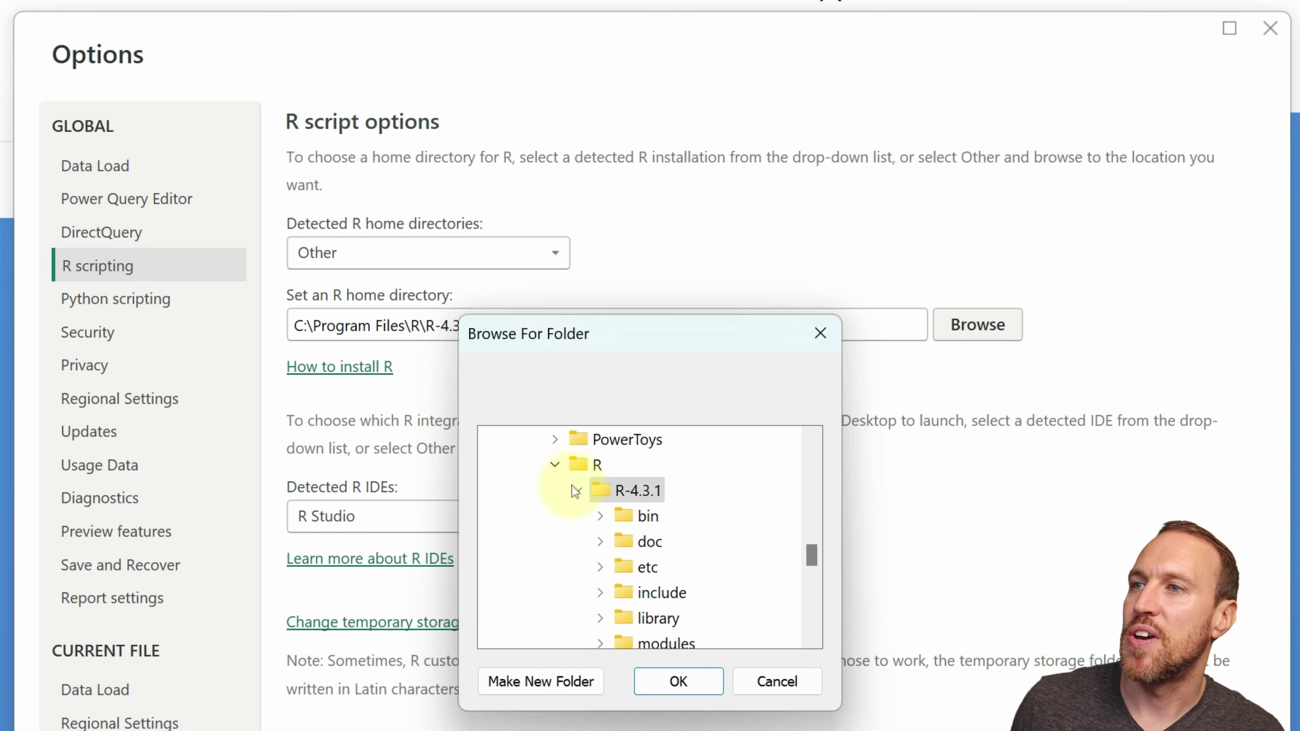
left_click(578, 493)
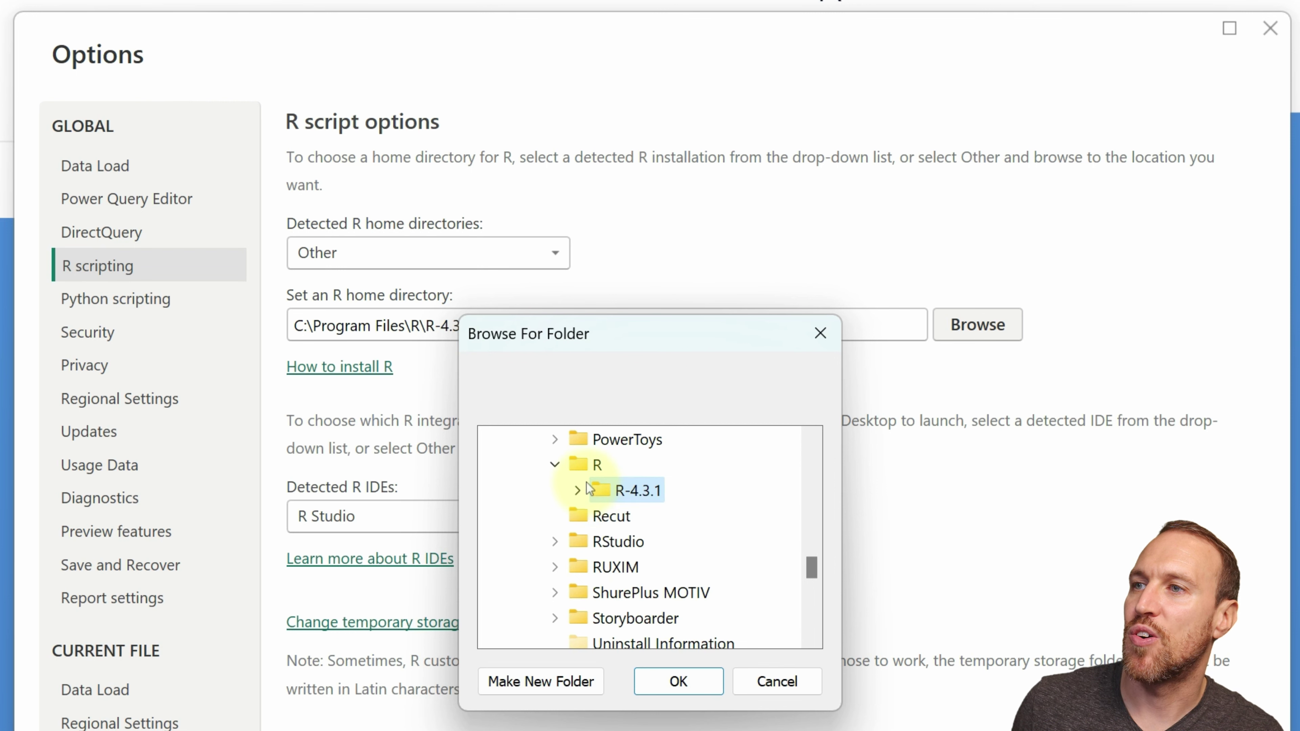
left_click(578, 486)
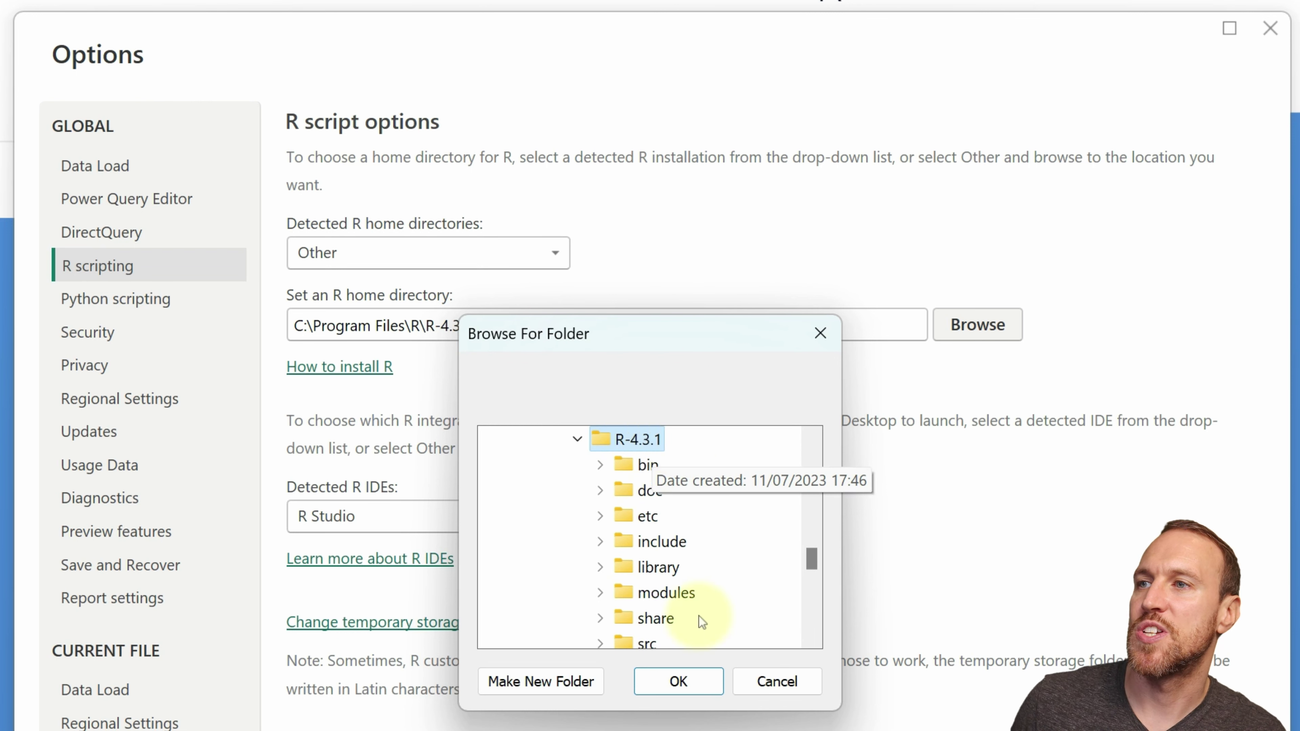
left_click(691, 677)
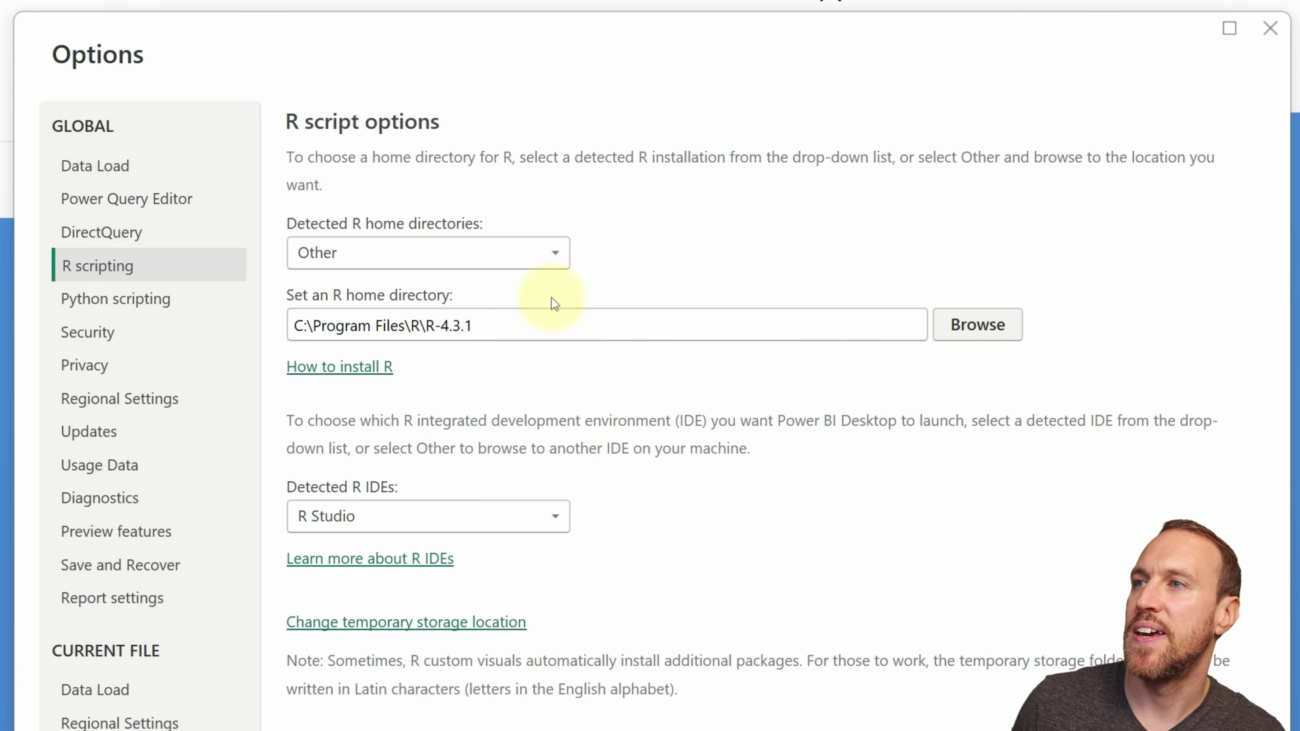
- Choose R Studio as the detected R IDE and apply the R script options
left_click(364, 515)
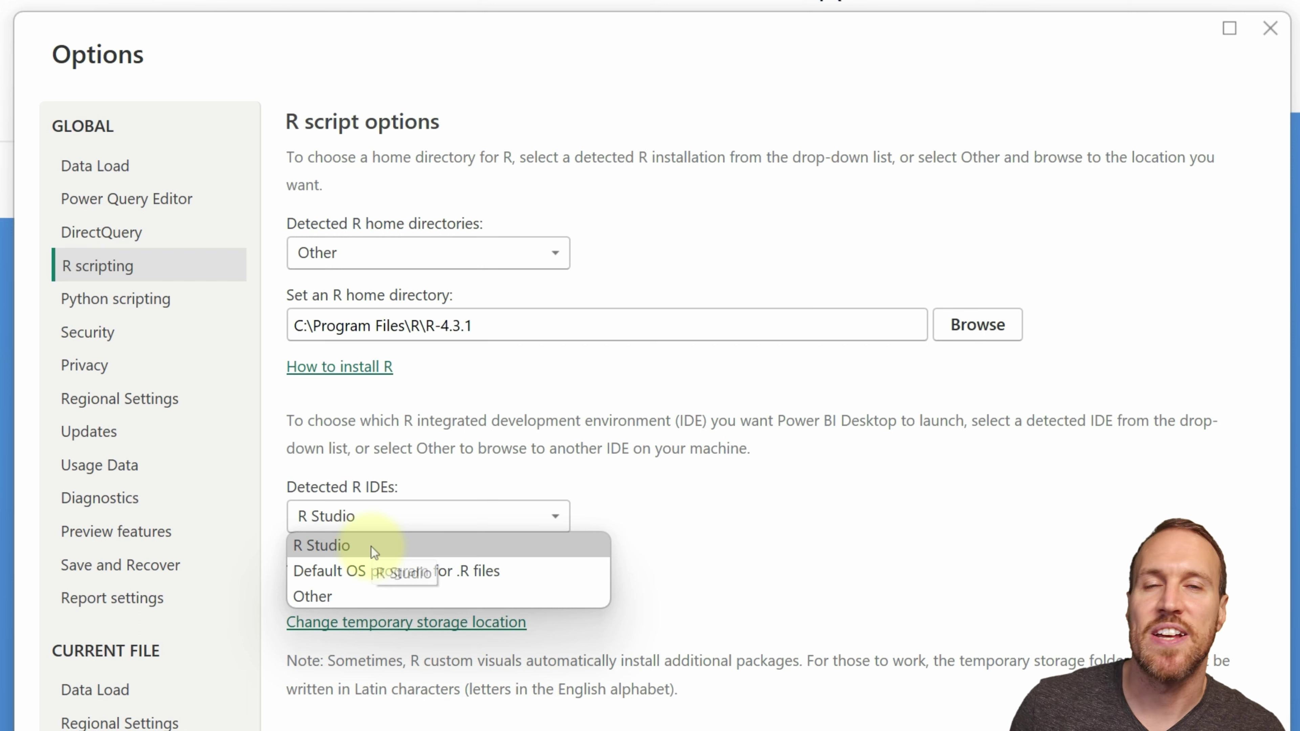
left_click(383, 434)
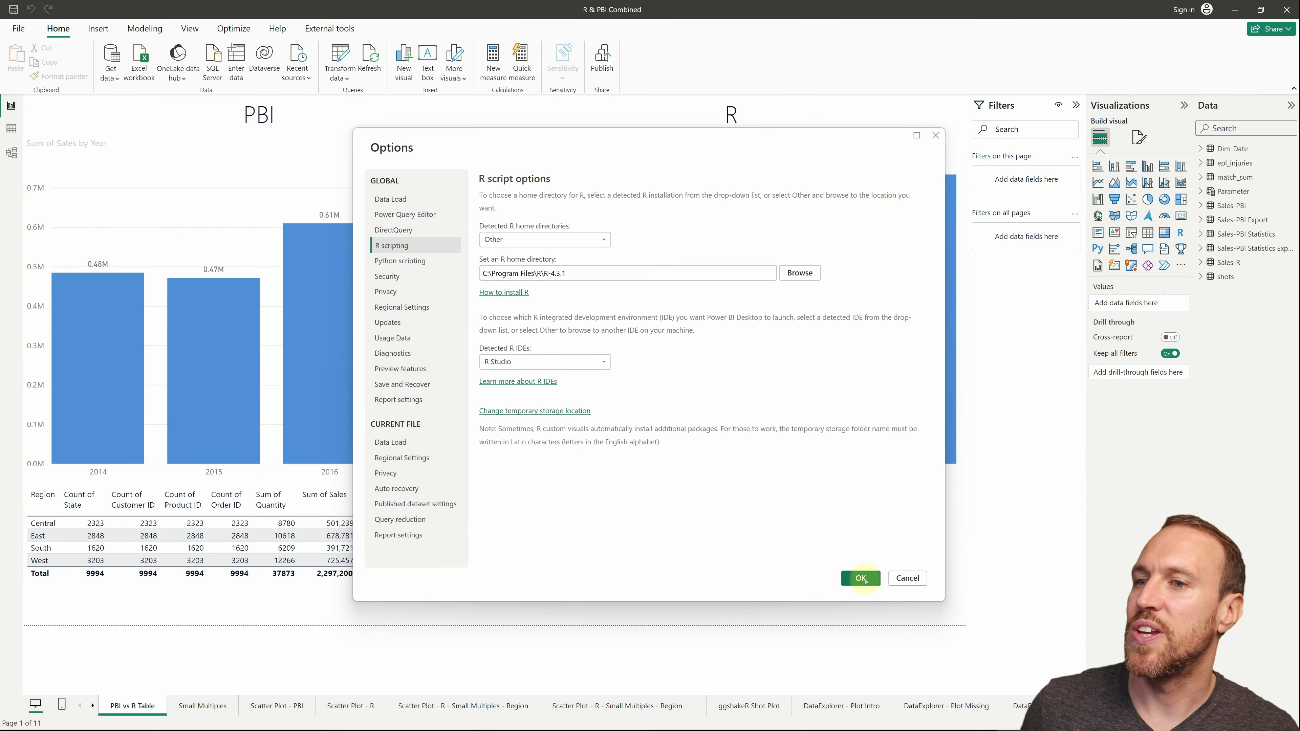
left_click(862, 579)
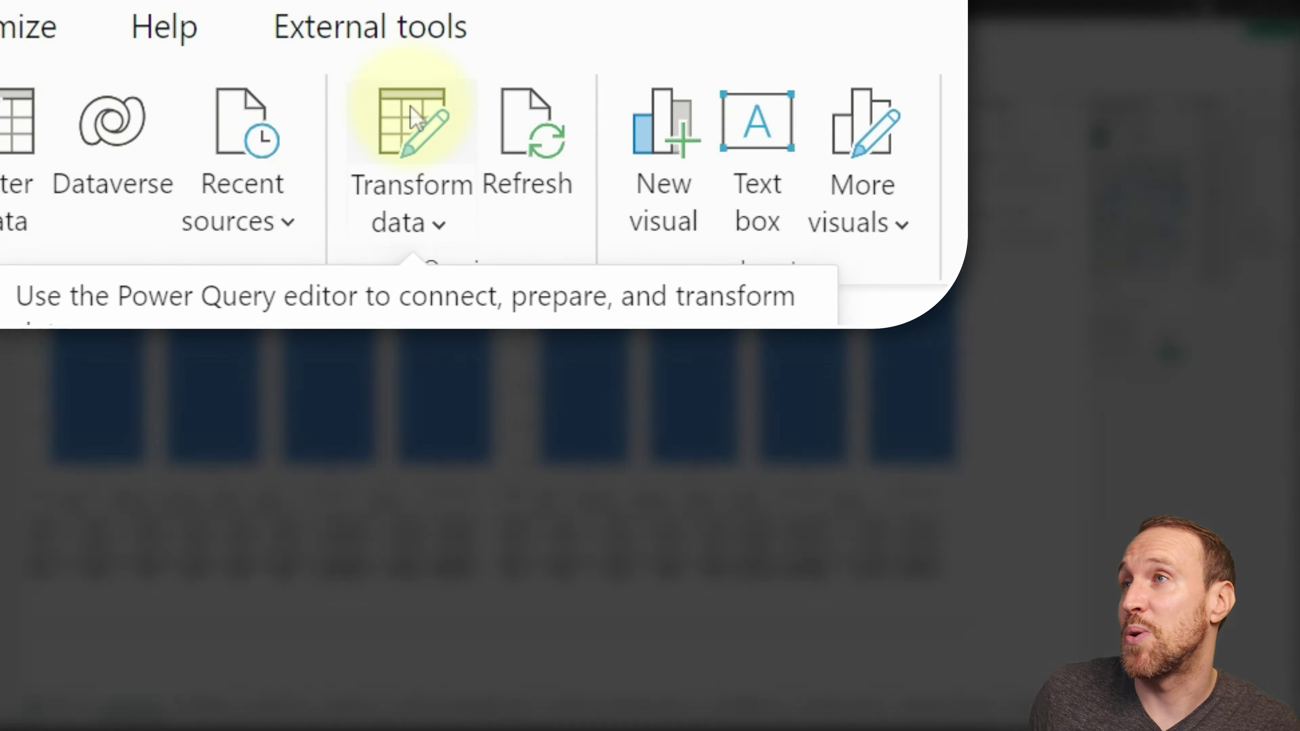
- Open the Power Query Editor and examine the Sales-PBI query's Navigation, Promoted Headers and Removed Other Columns steps
left_click(415, 118)
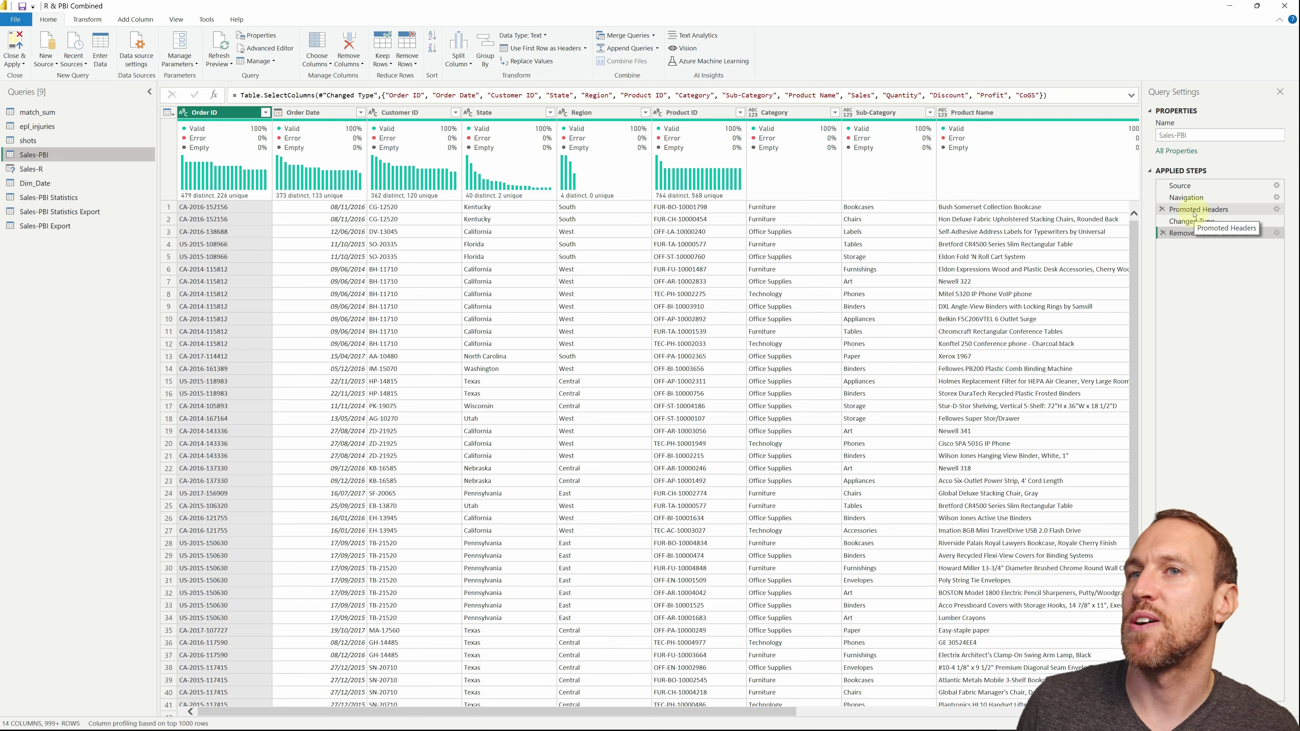
left_click(1187, 197)
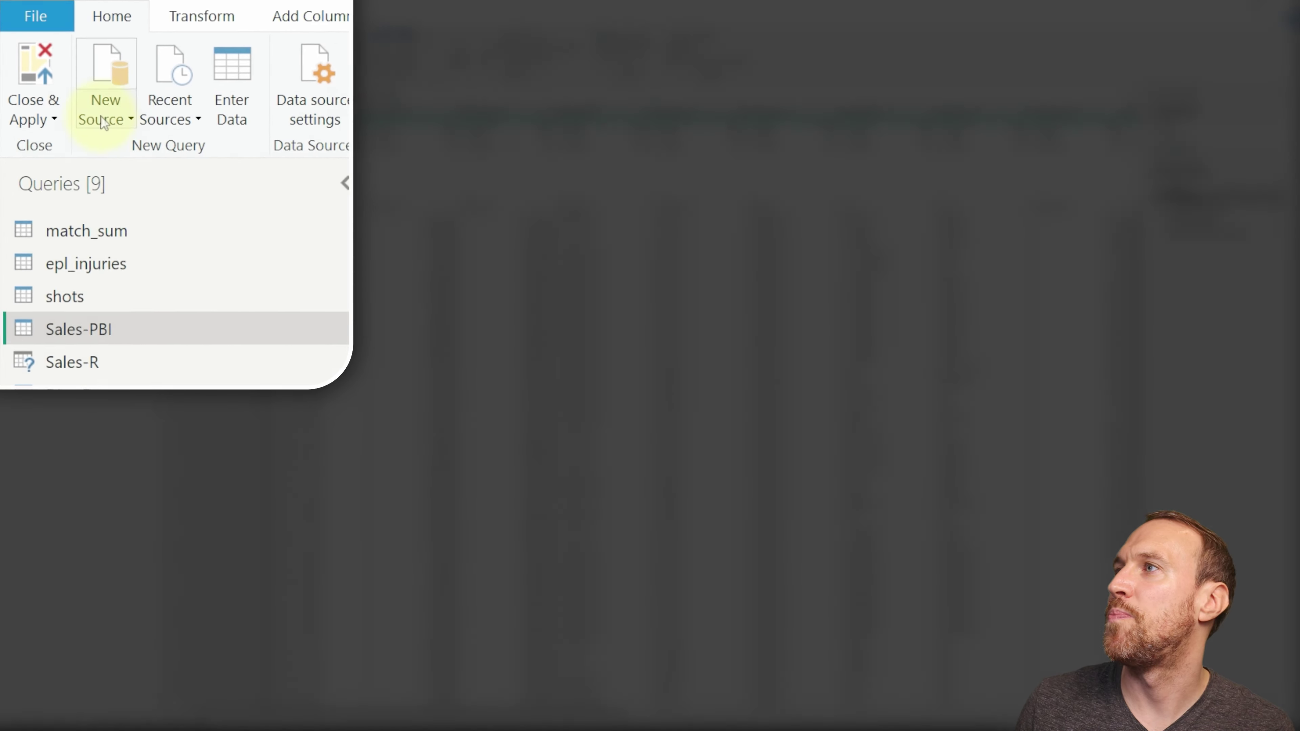
left_click(45, 55)
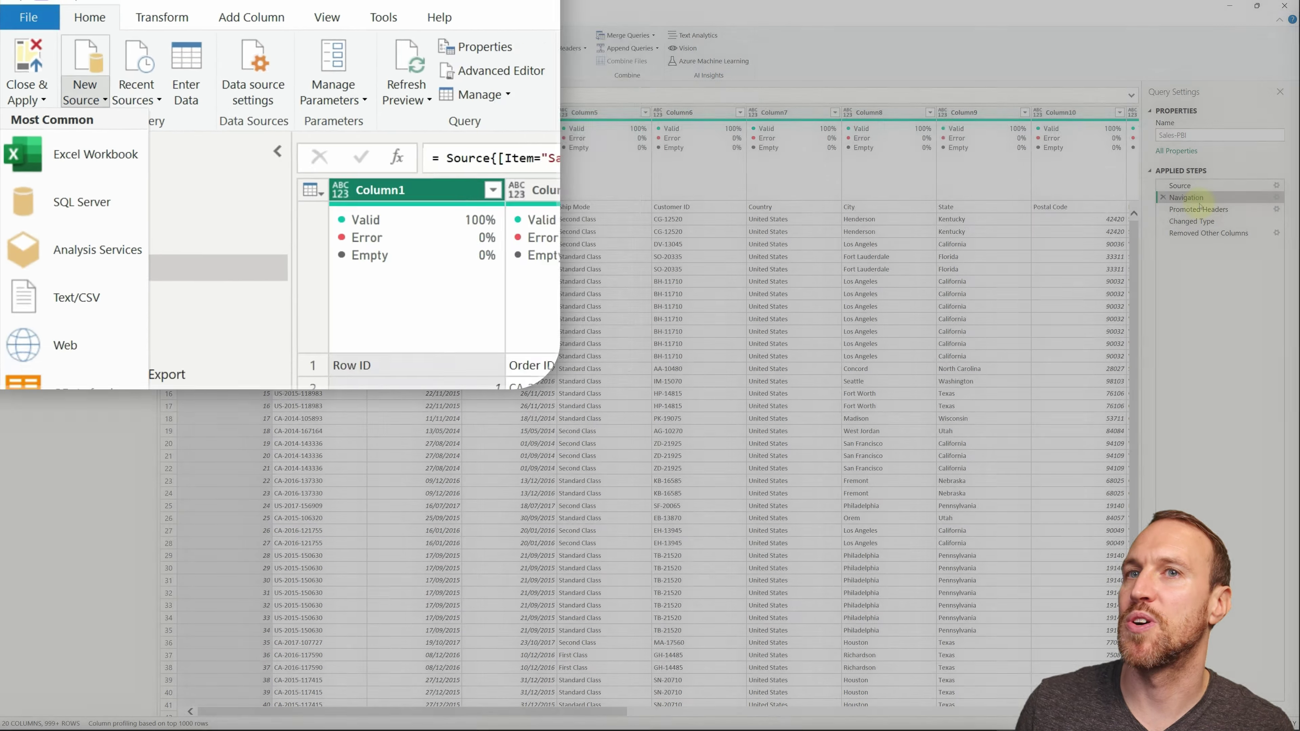
left_click(1198, 209)
left_click(1200, 210)
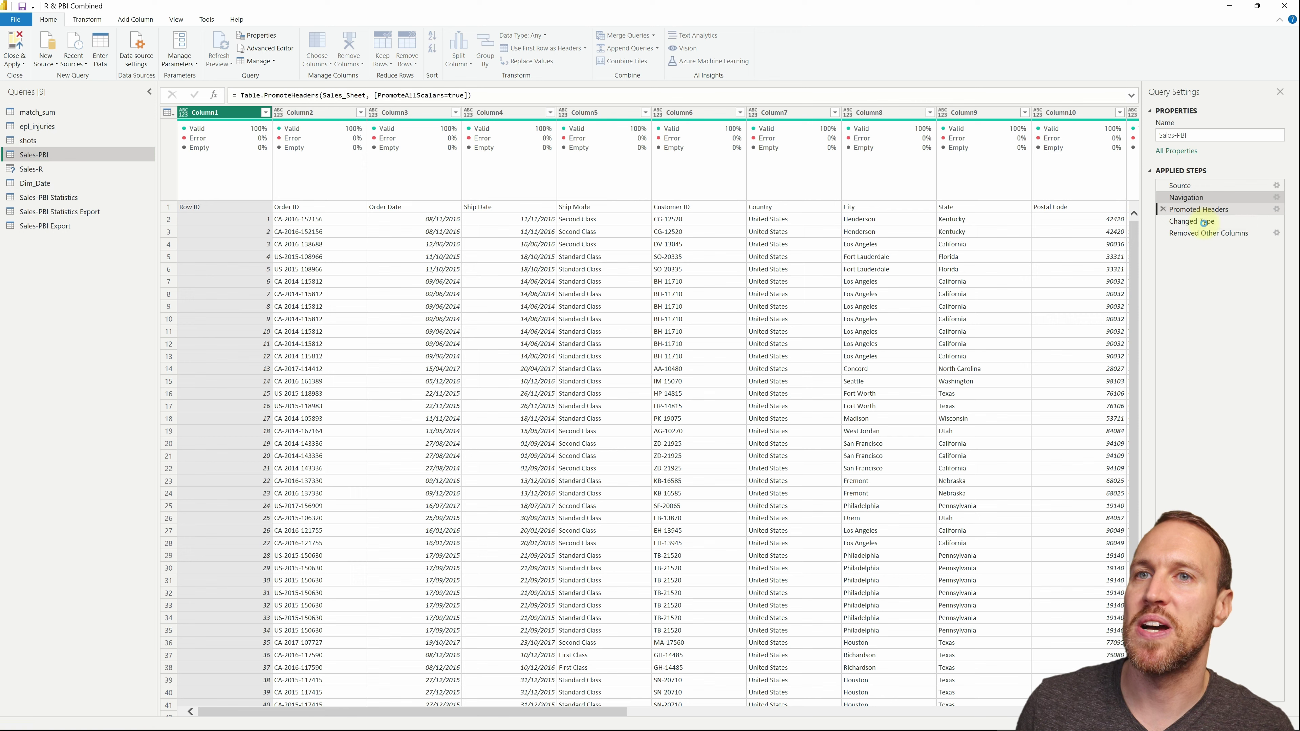
left_click(1207, 234)
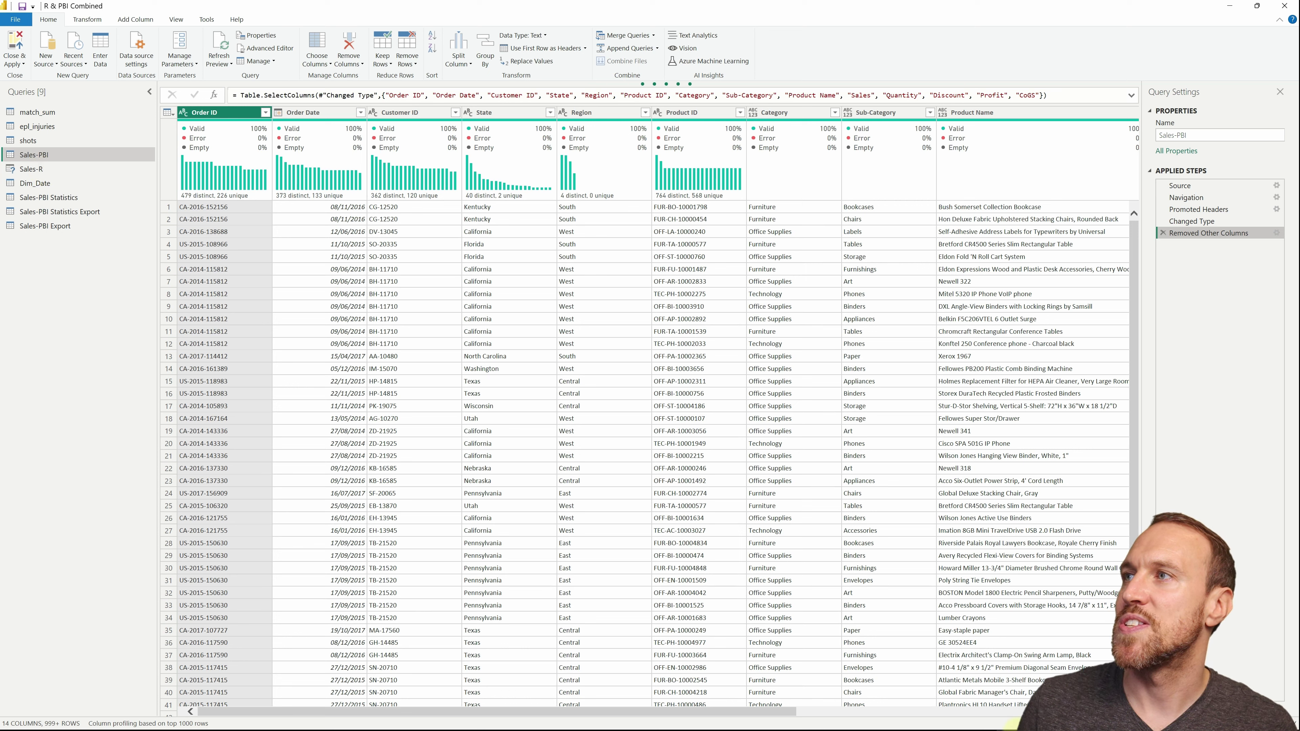
- Open the Sales-R query and retry its preview refresh
left_click(23, 172)
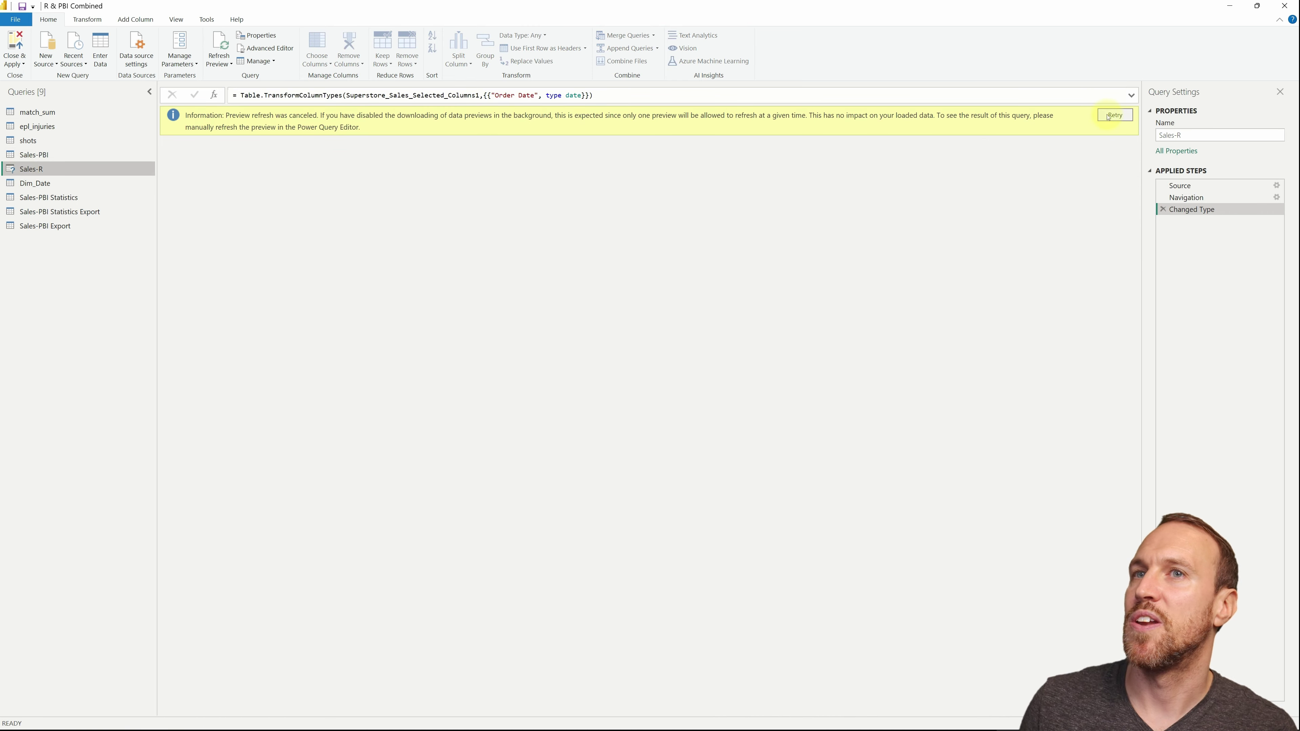
left_click(1110, 117)
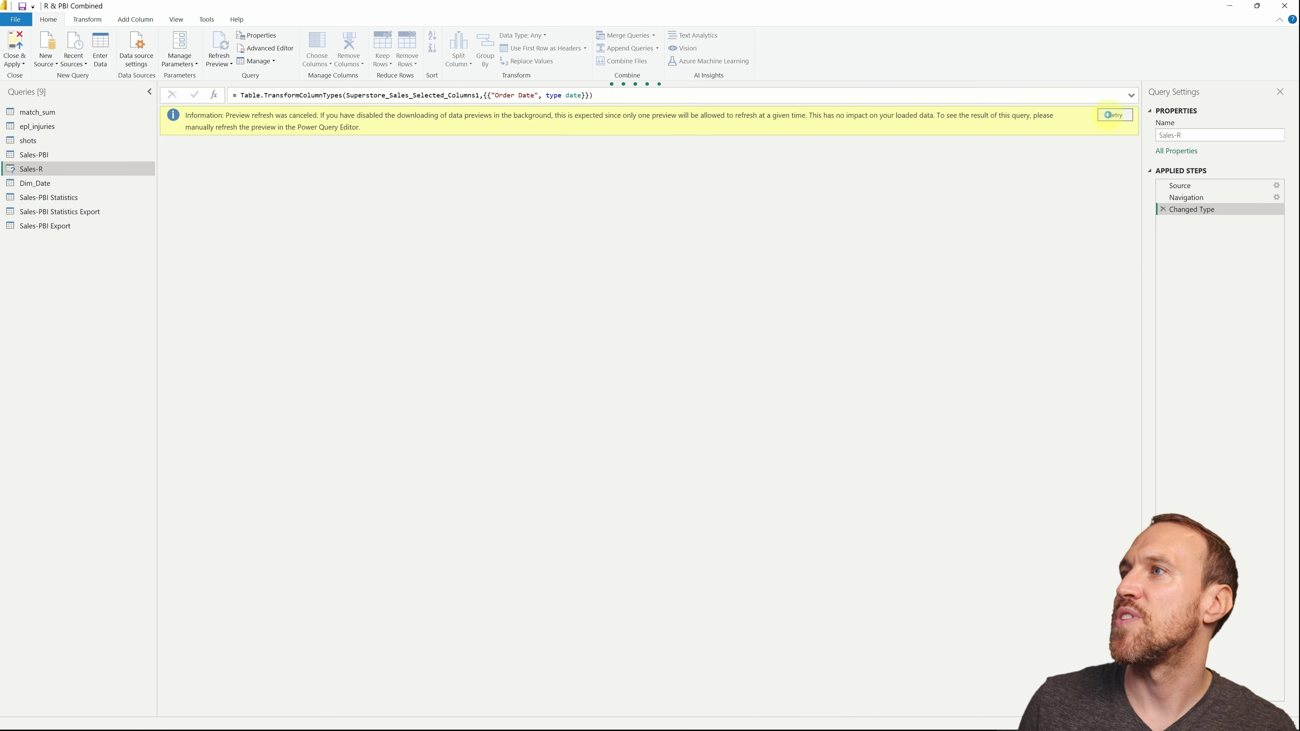
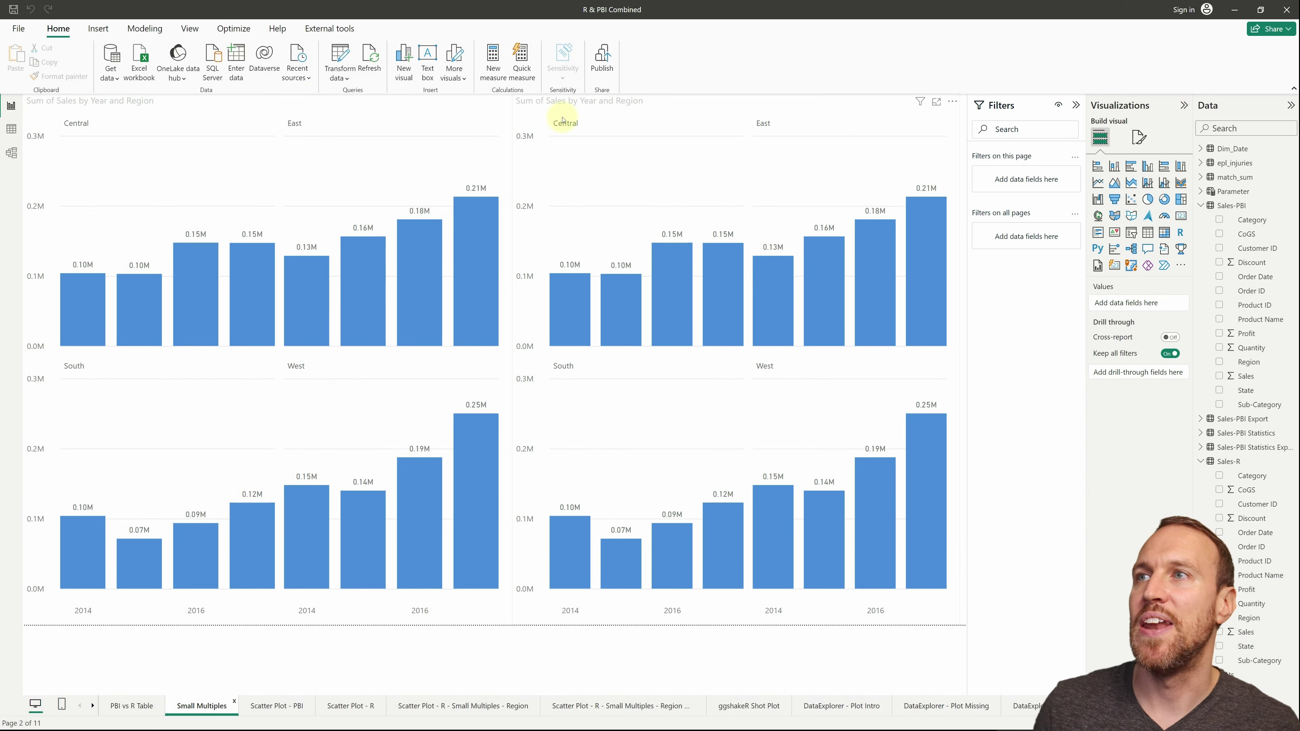
- On the Small Multiples page, make Year from Dim_Date the second column chart's small multiples field, with Region on the x-axis
left_click(563, 120)
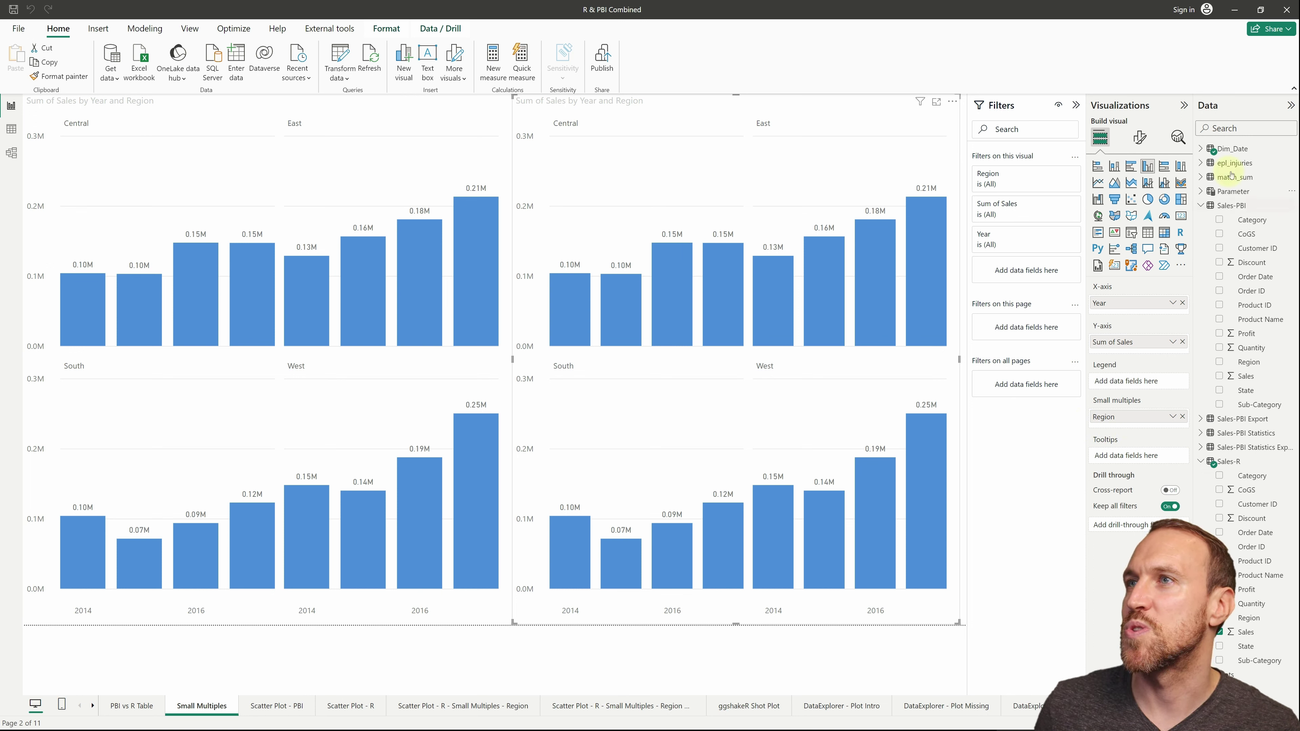
left_click(1213, 149)
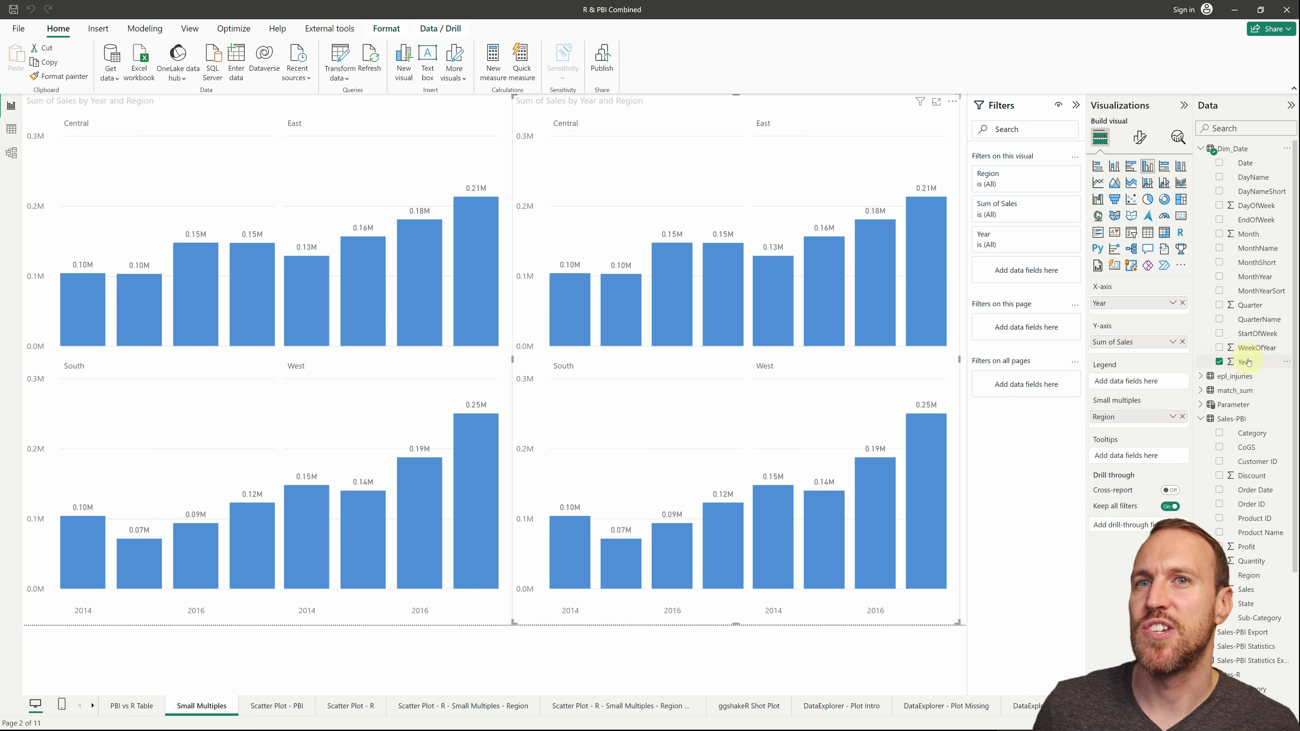
left_click_drag(1249, 362, 1130, 424)
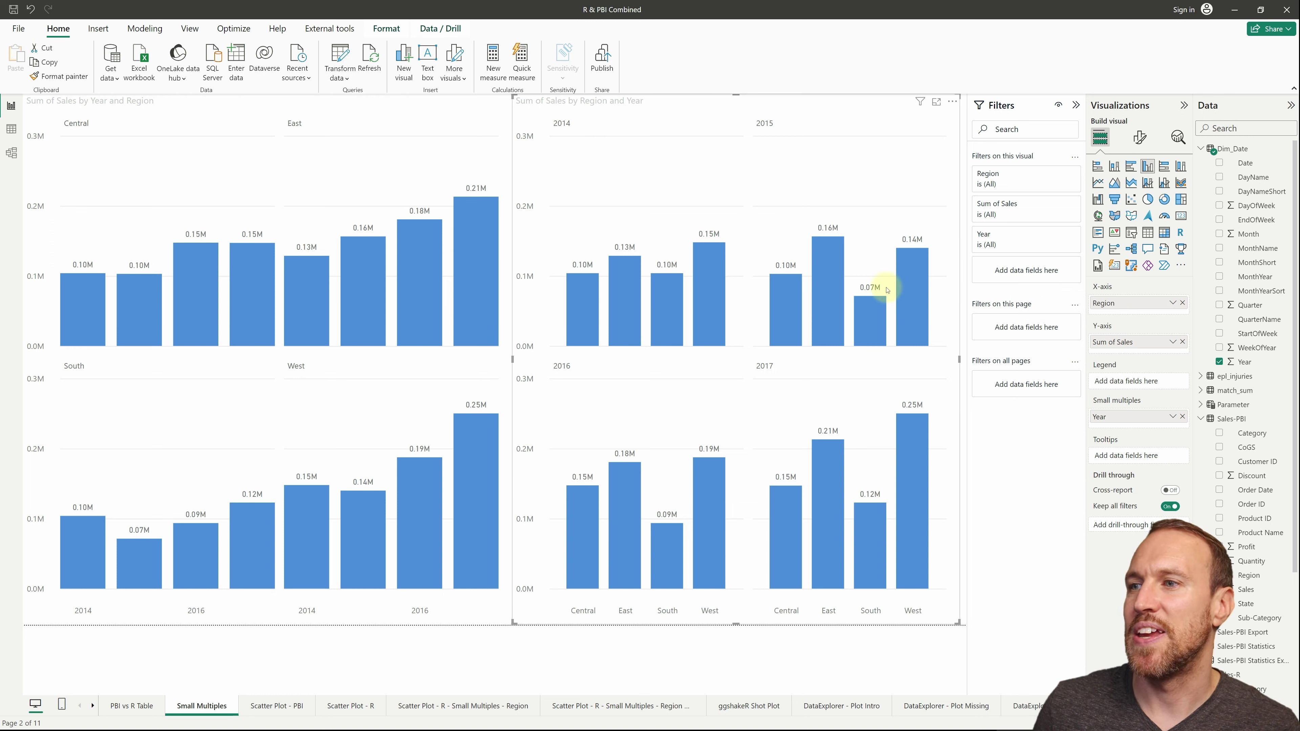
mouse_move(879, 300)
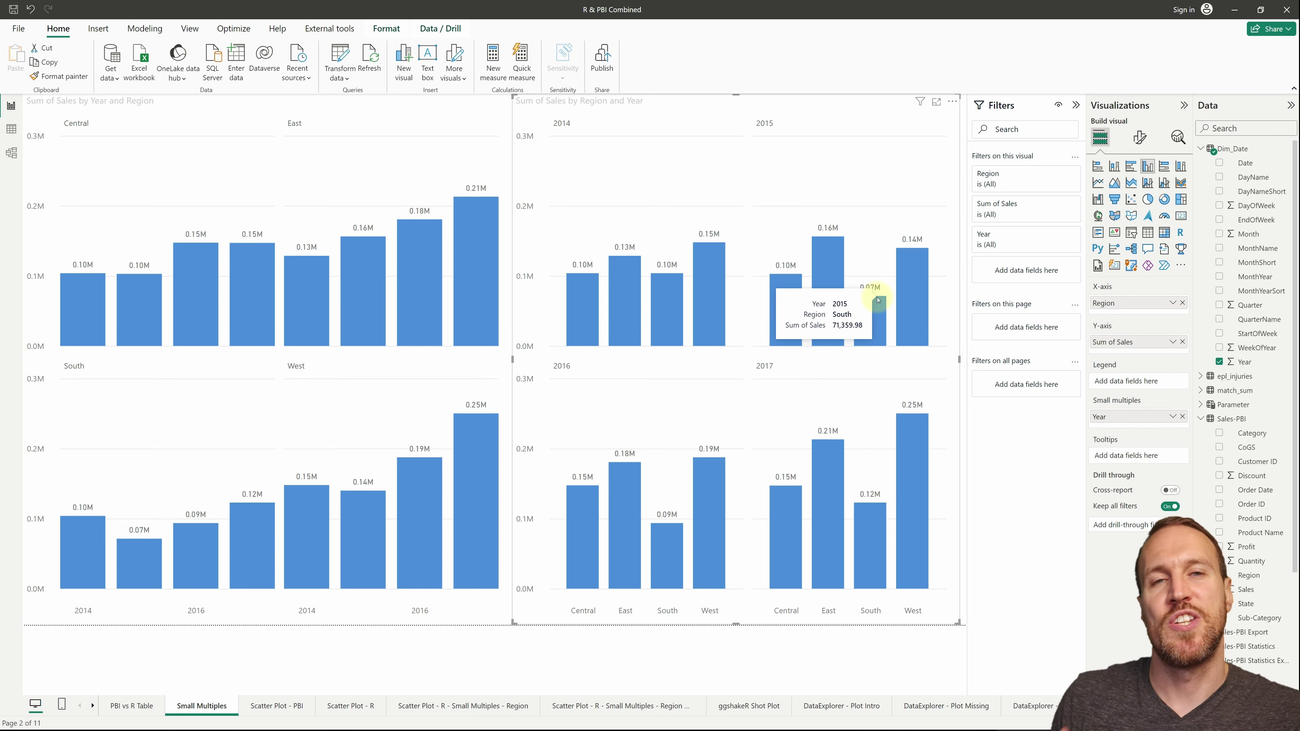
mouse_move(725, 307)
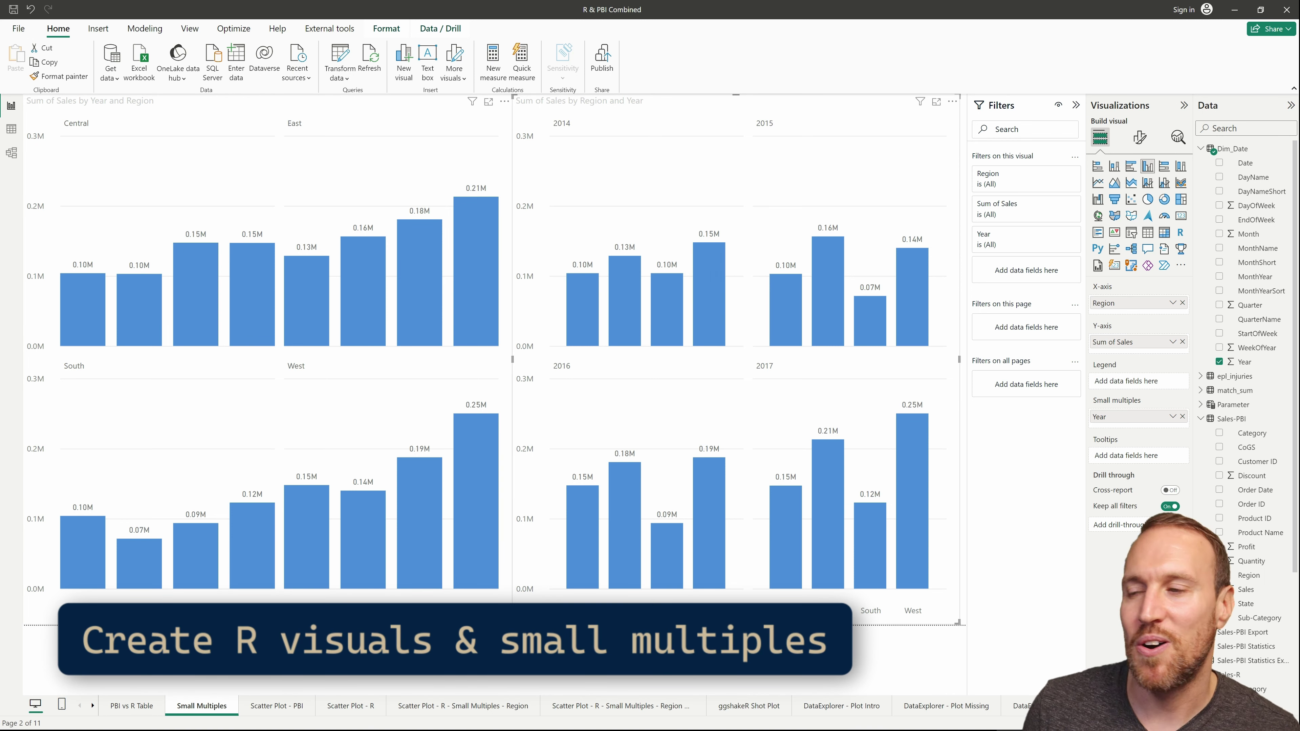
- Open the Scatter Plot - PBI page and select its scatter chart to review the assigned fields
left_click(275, 706)
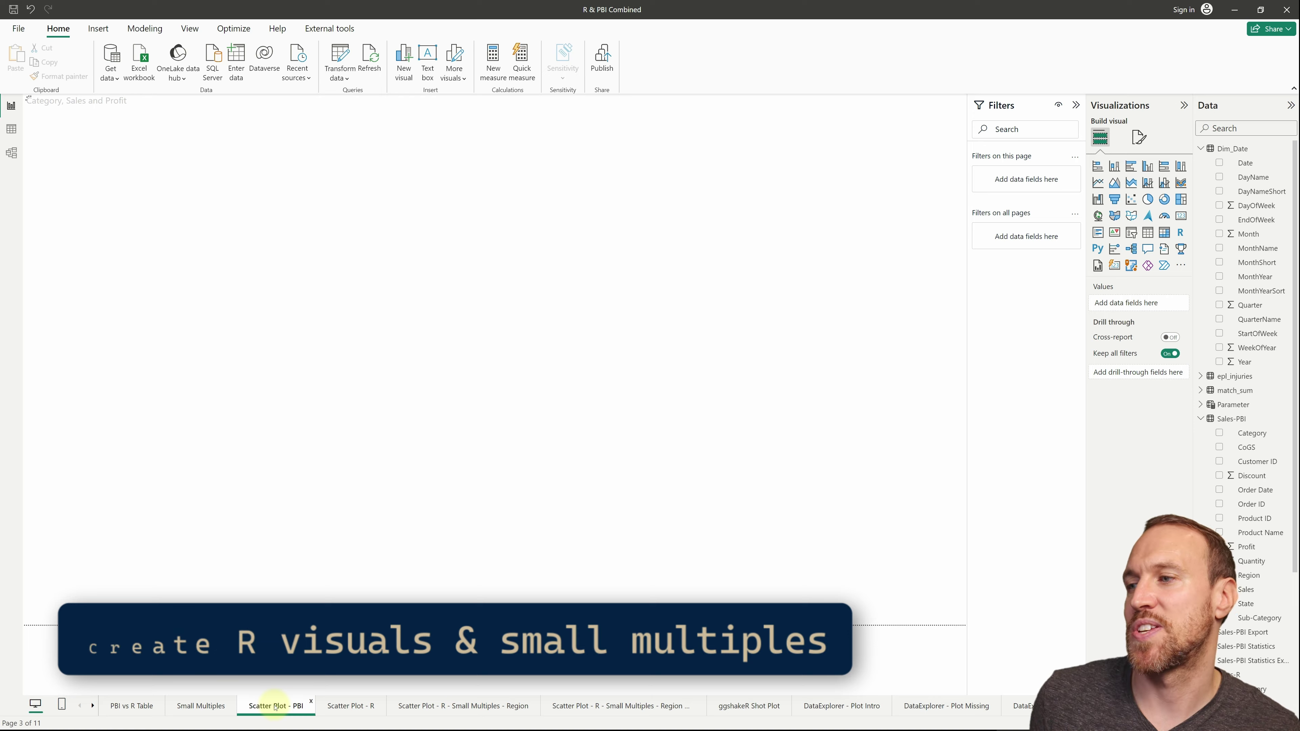
left_click(876, 479)
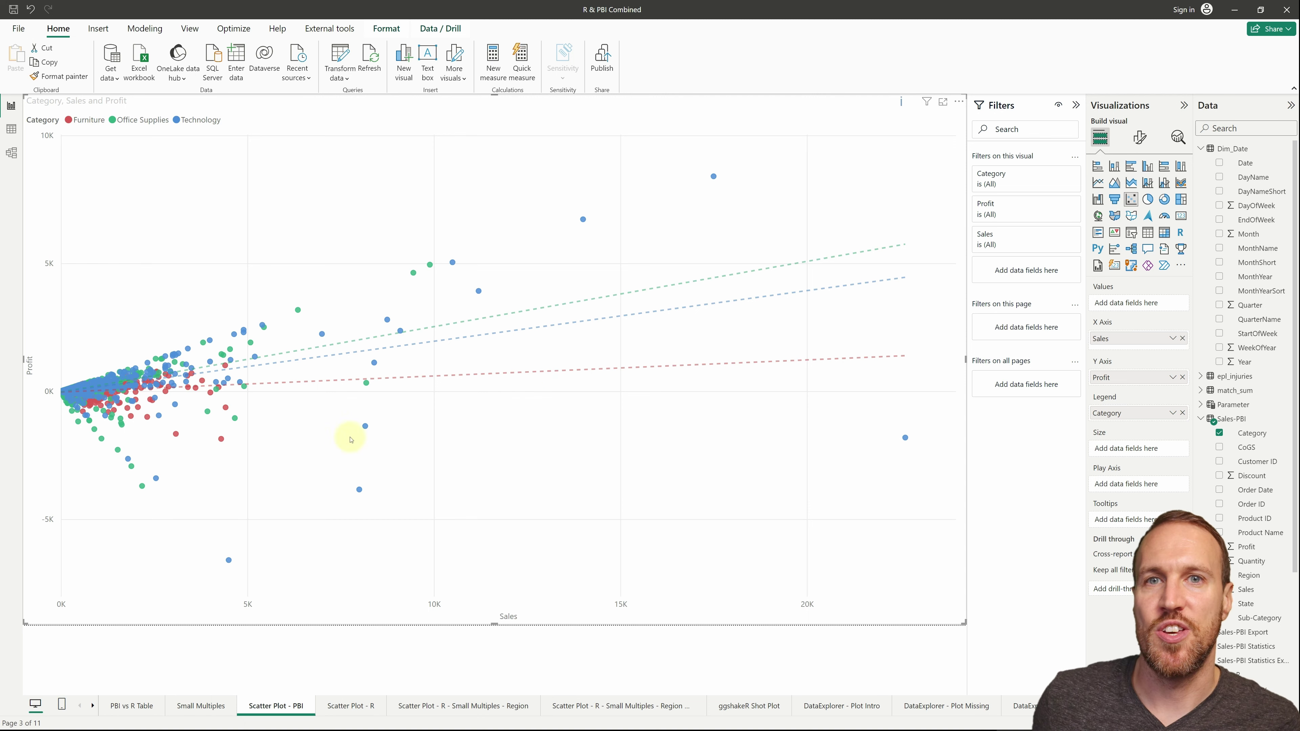
- Open the Scatter Plot - R page, select the R visual and examine the dataset preamble comments in its R script
left_click(340, 707)
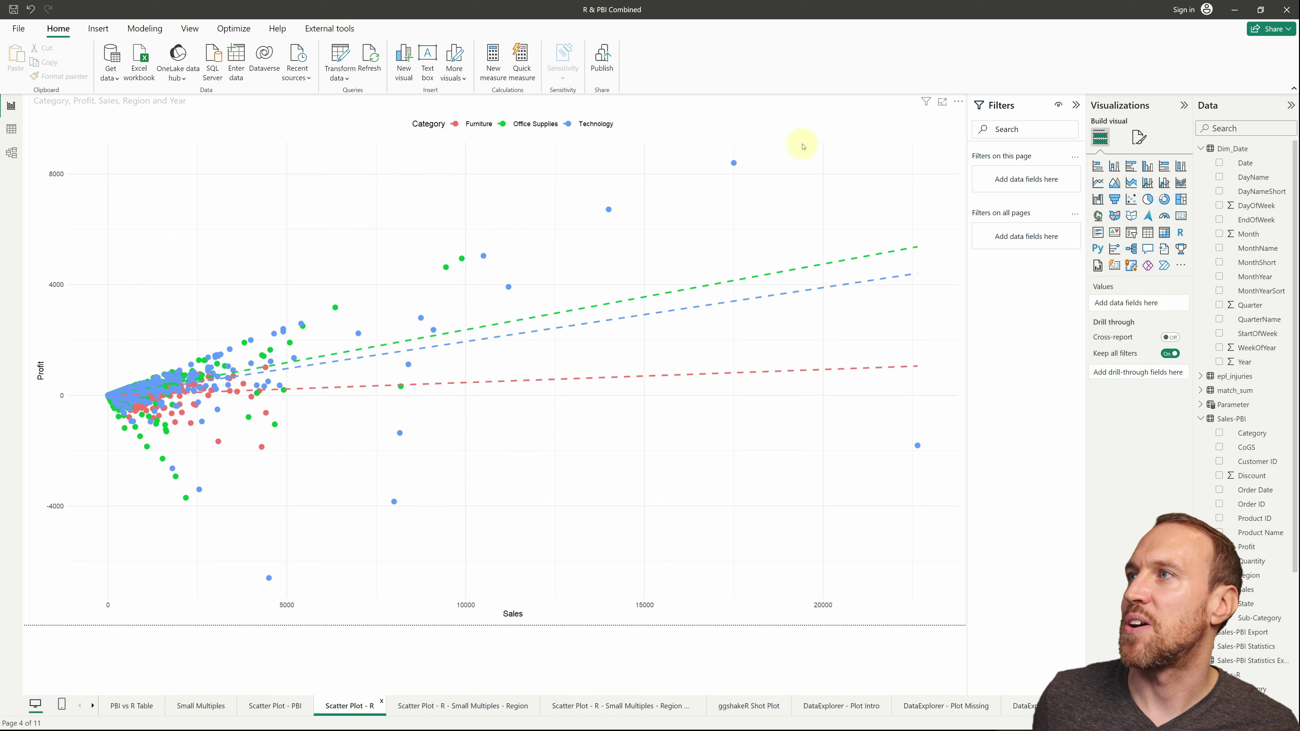
left_click(811, 156)
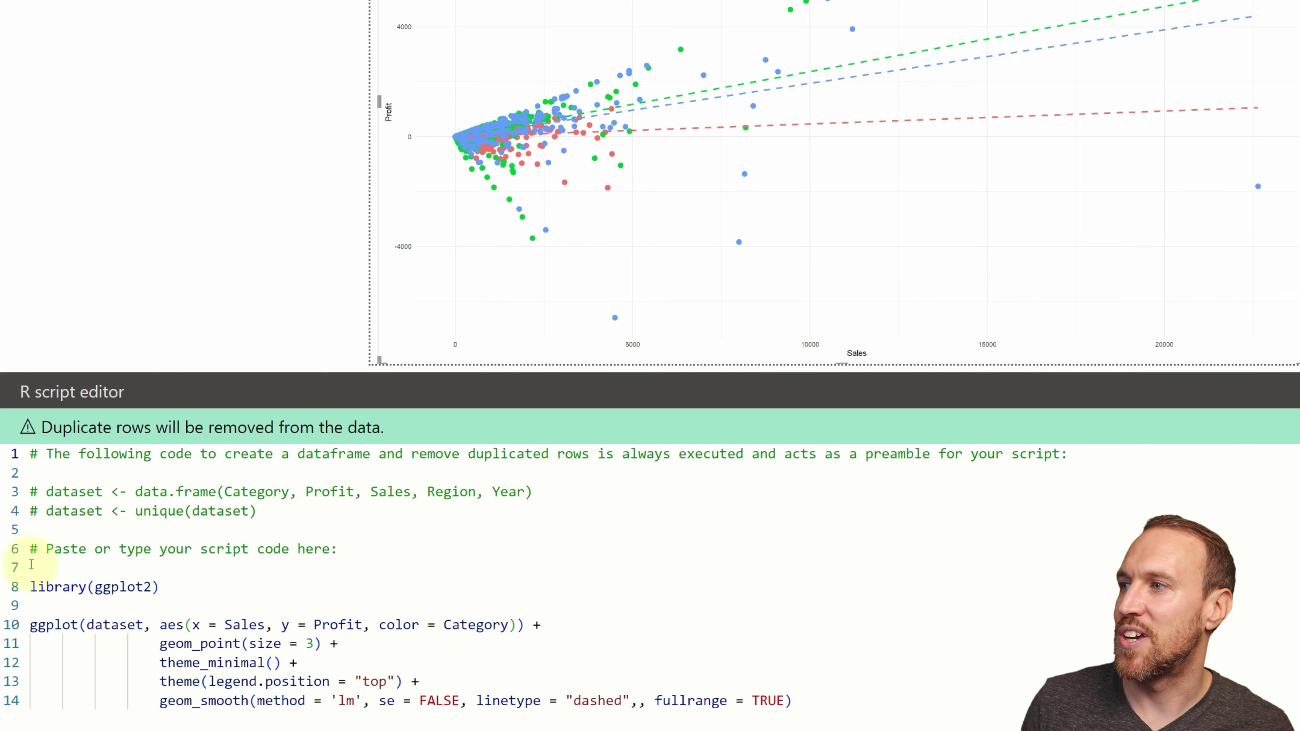
left_click(822, 690)
left_click_drag(339, 550, 12, 460)
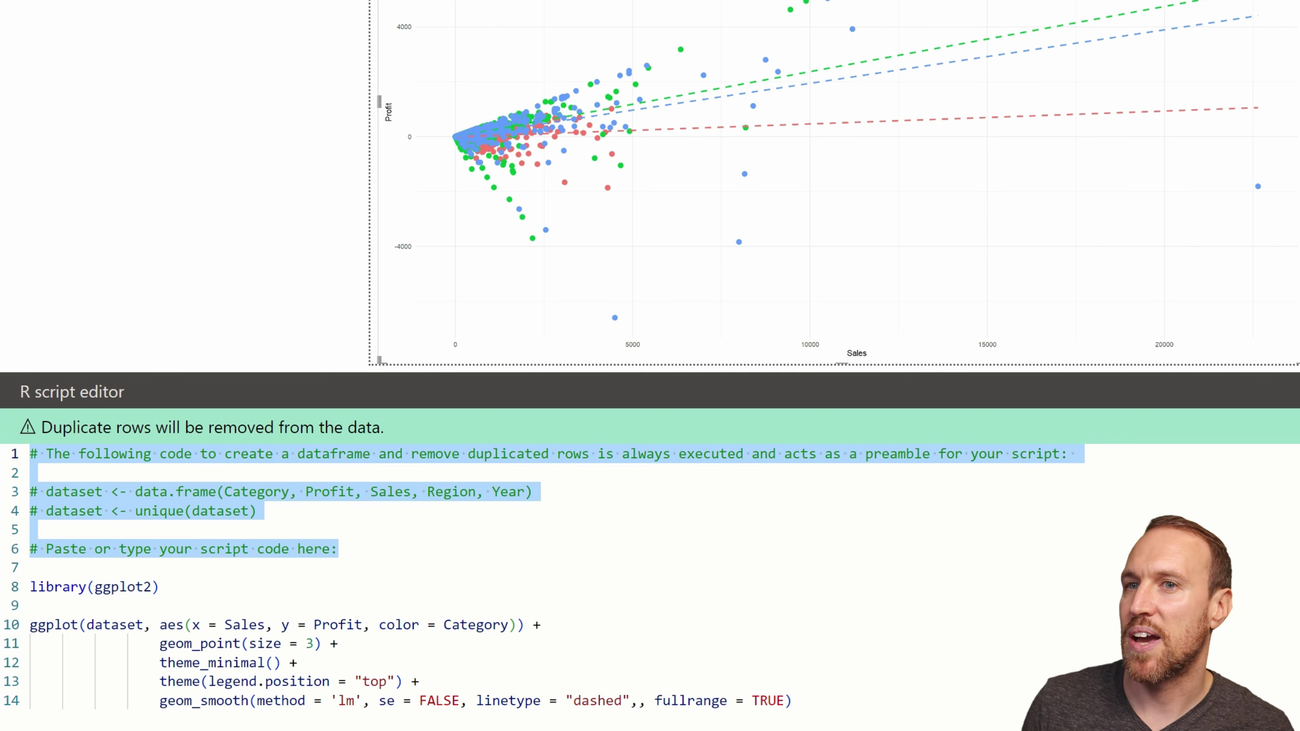
- Examine the scatter plot's R script from the dataset creation through the ggplot2 library to the ggplot dataset and aes mapping
left_click(307, 511)
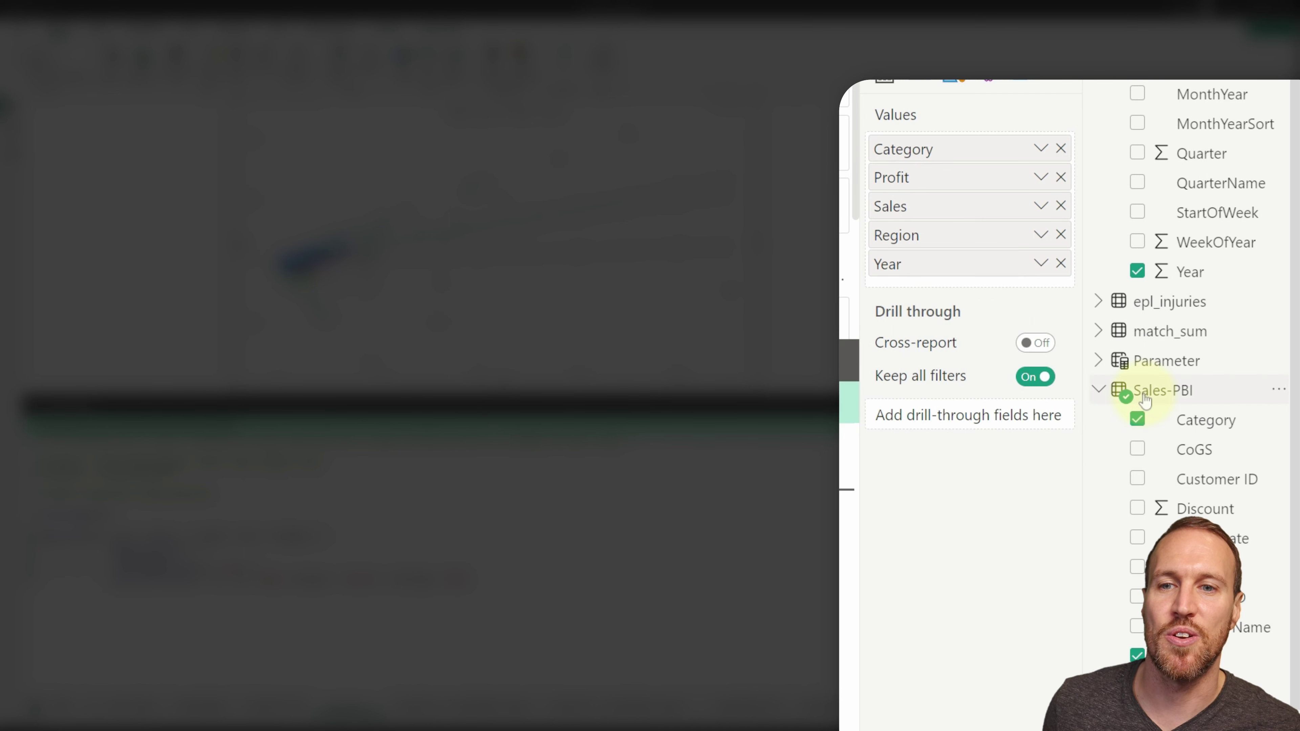
mouse_move(1145, 401)
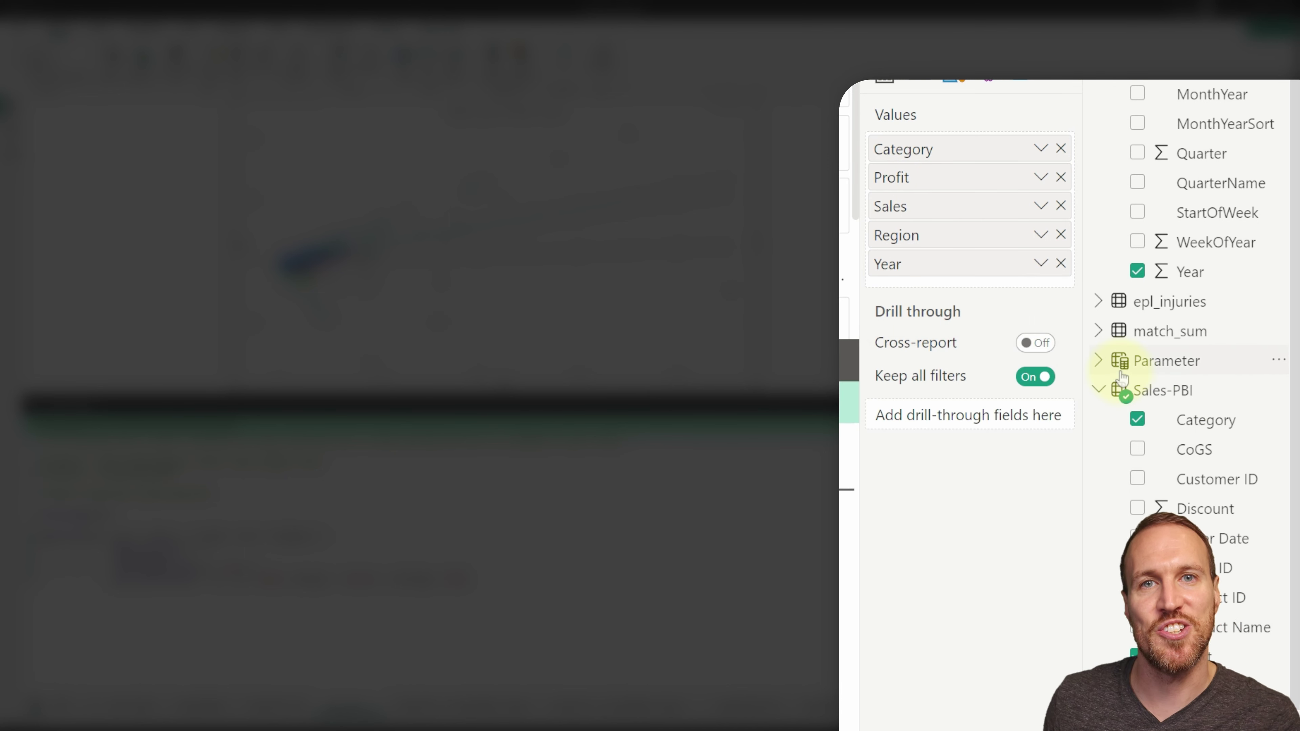
mouse_move(1121, 378)
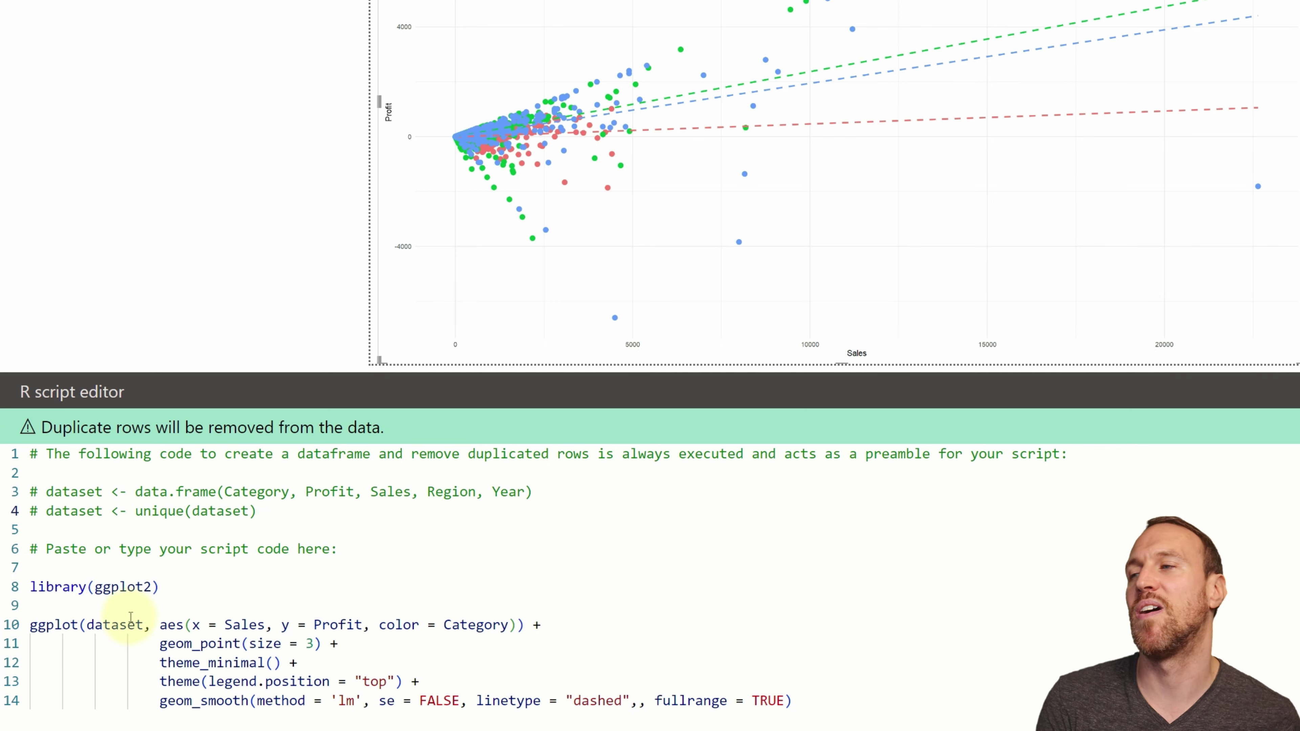
left_click(168, 587)
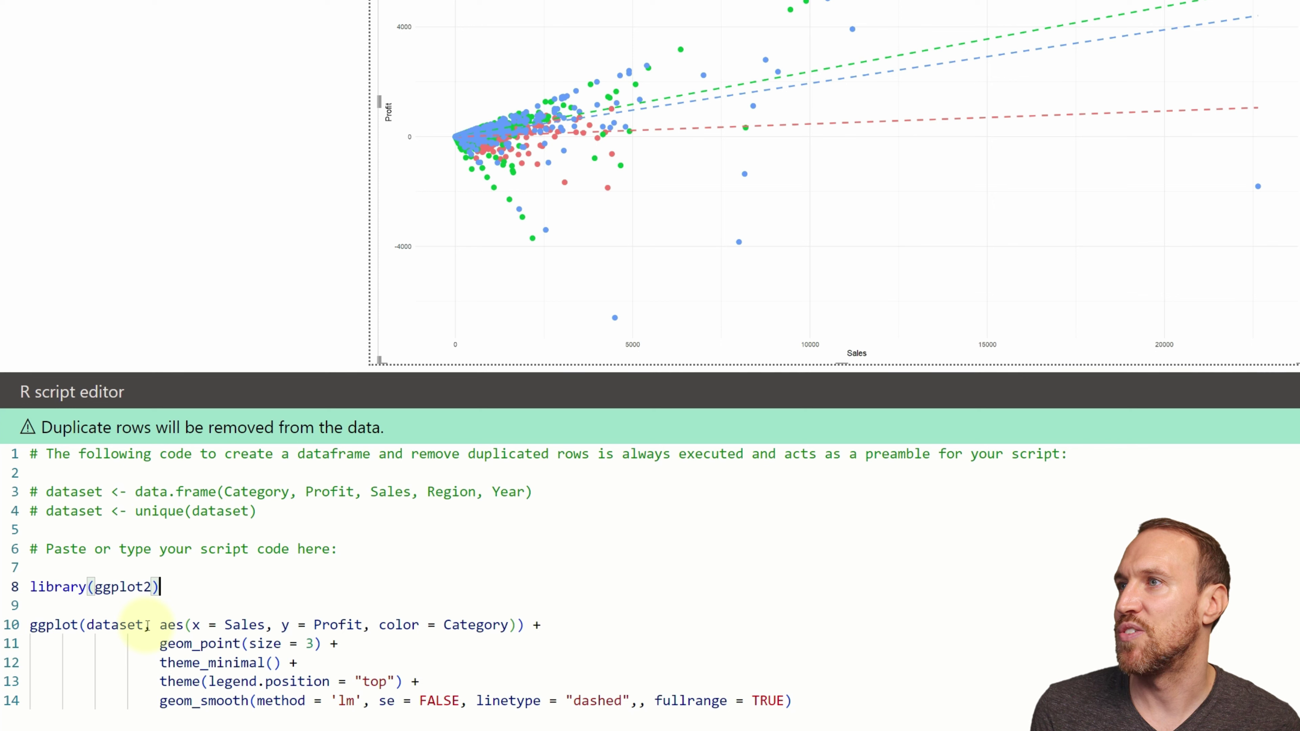
left_click_drag(145, 624, 88, 621)
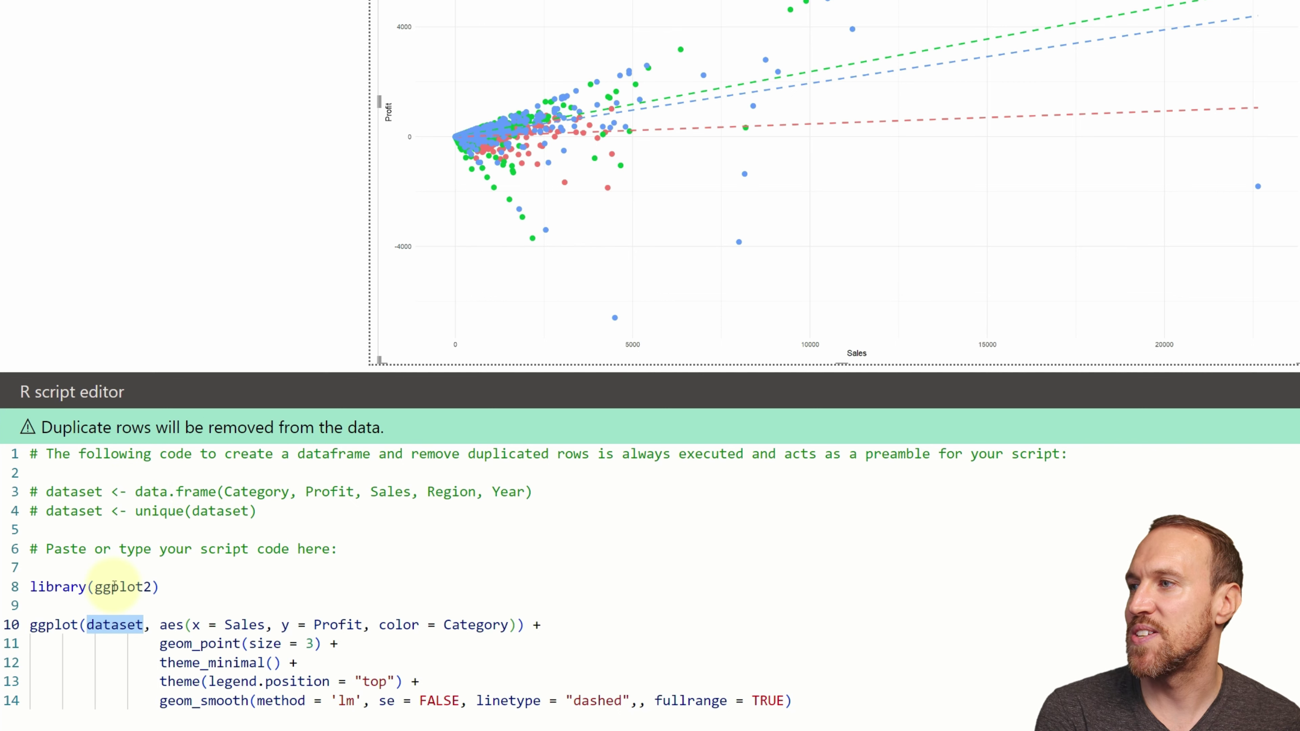
left_click(173, 621)
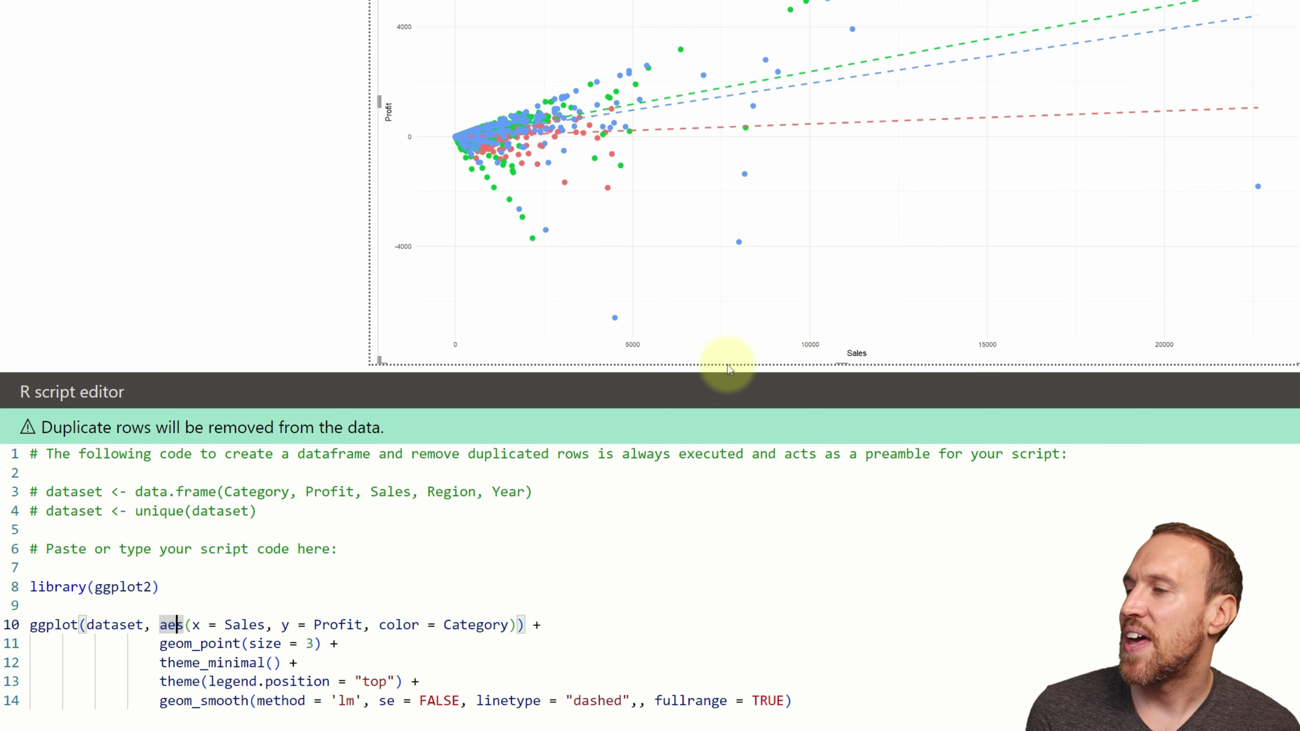
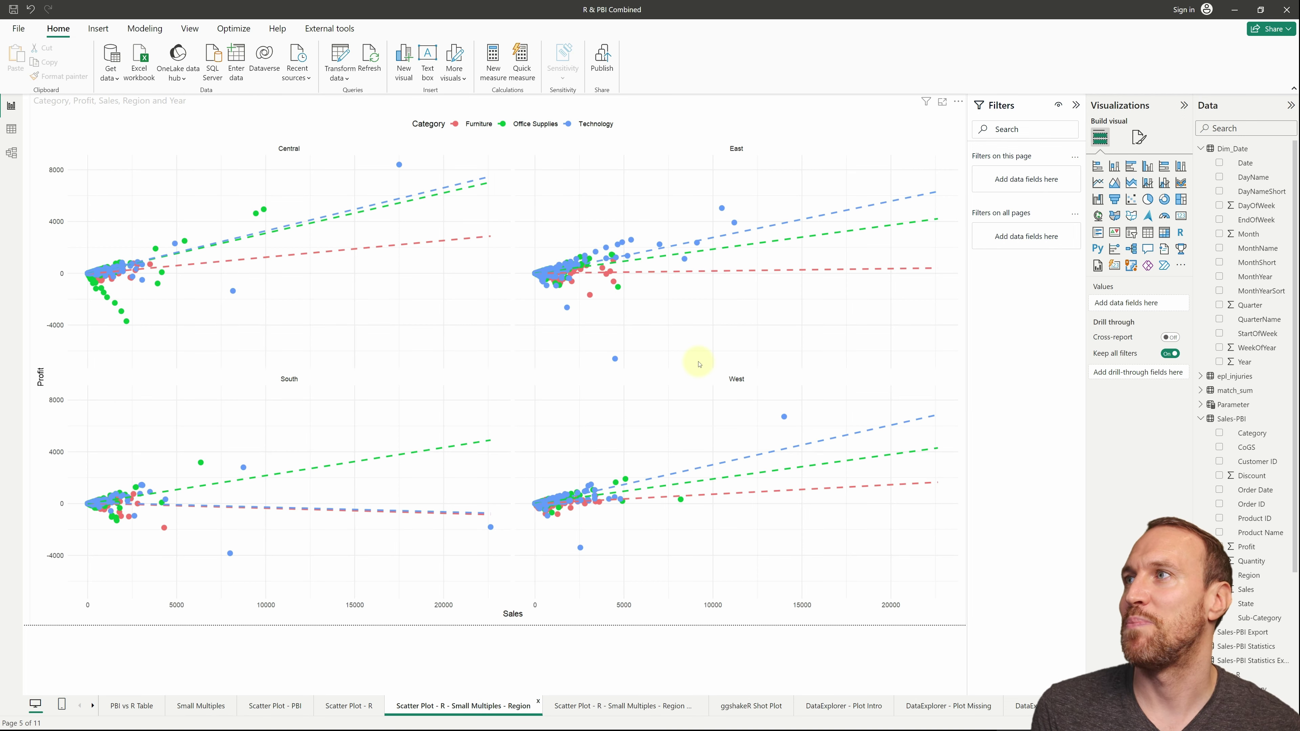
- Select the R visual on the Region small multiples page and examine the facet_wrap(~Region) line in its script
left_click(686, 348)
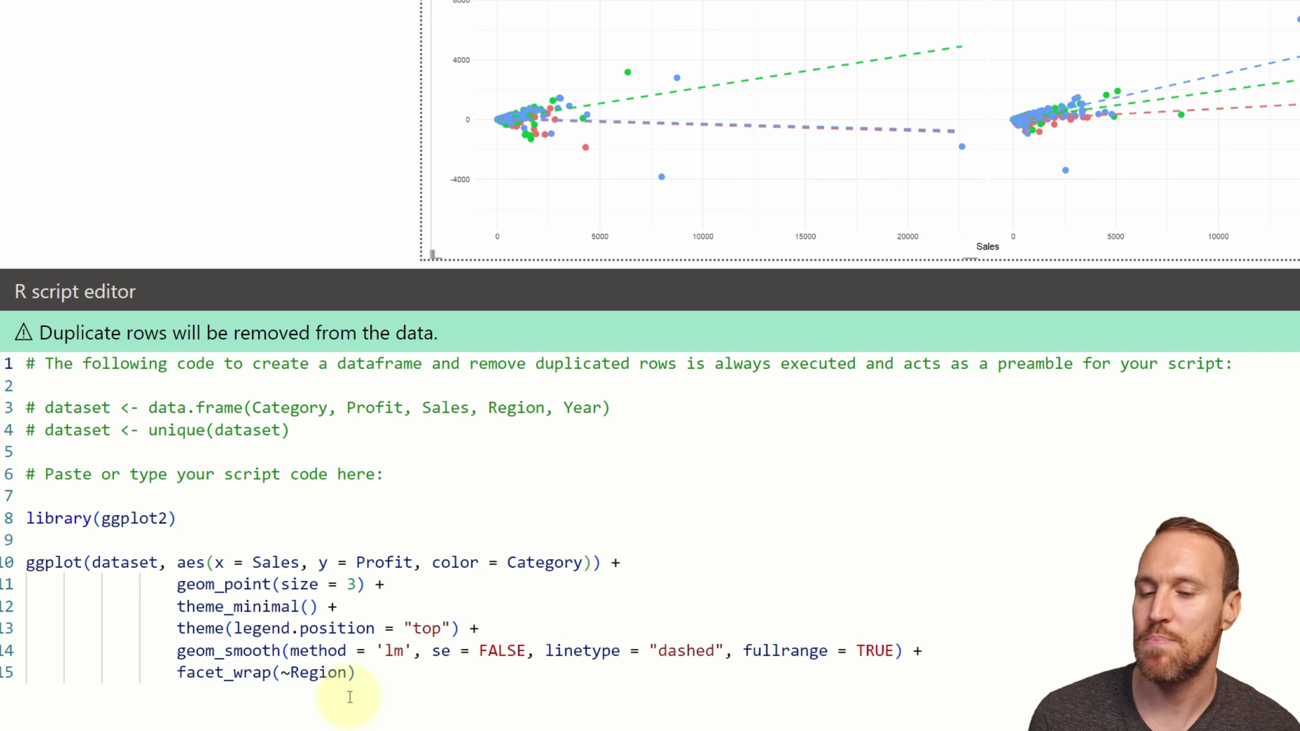
left_click(285, 673)
left_click(413, 676)
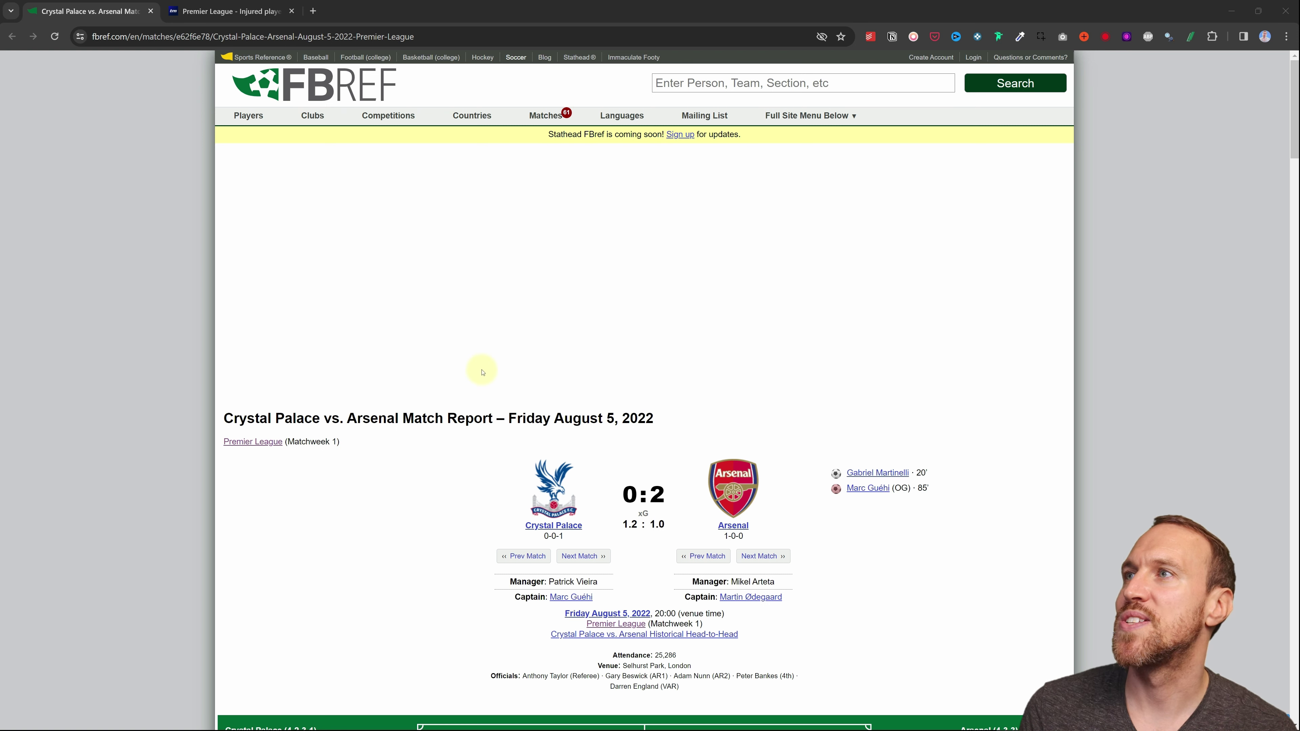
- Select the FBref Crystal Palace vs. Arsenal match report's URL in the browser and review the match_sum query's worldfootballR script, leaving it unedited
left_click(438, 36)
left_click(441, 36)
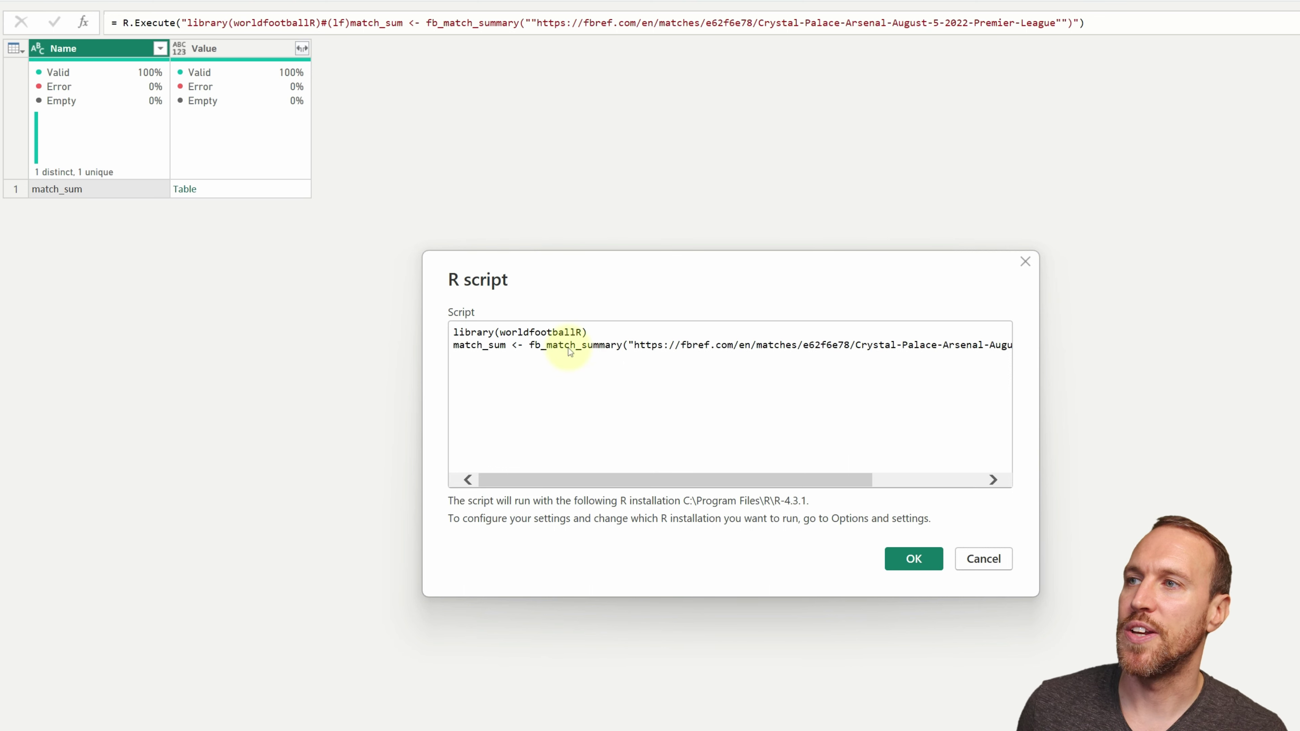
left_click_drag(592, 332, 436, 331)
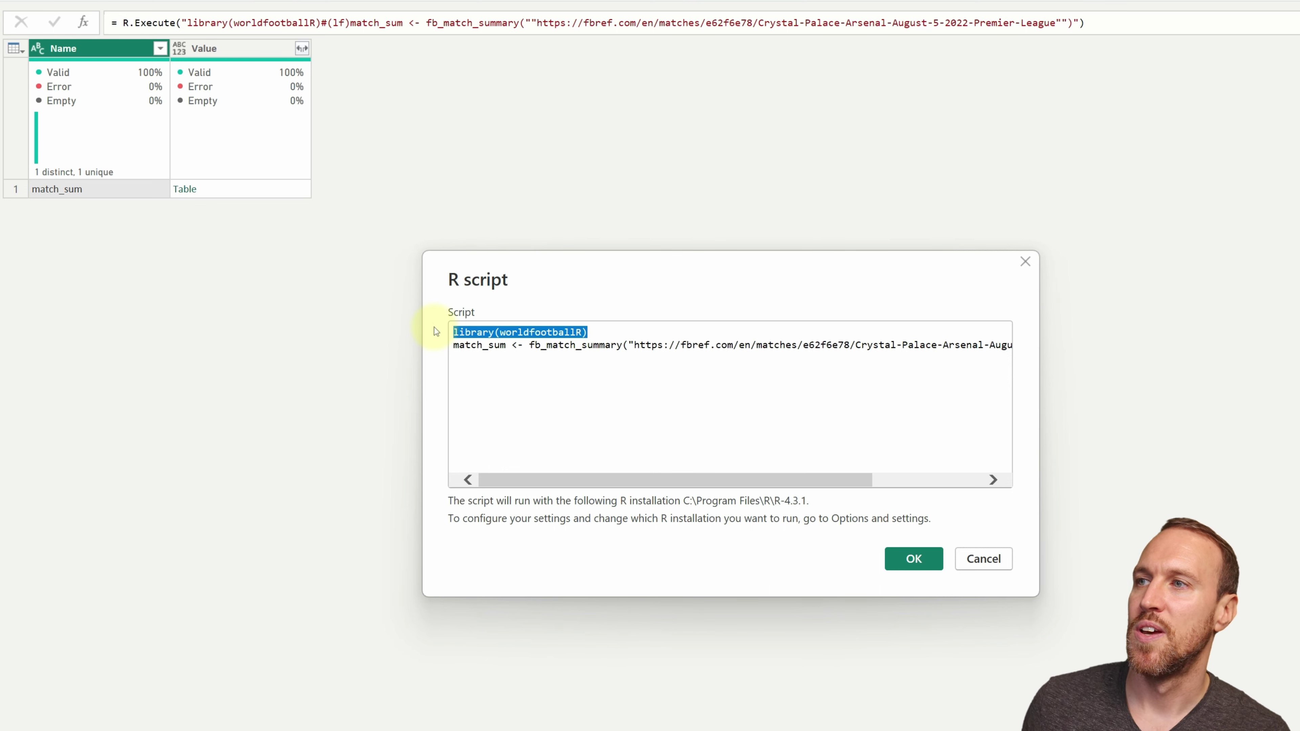
left_click(501, 346)
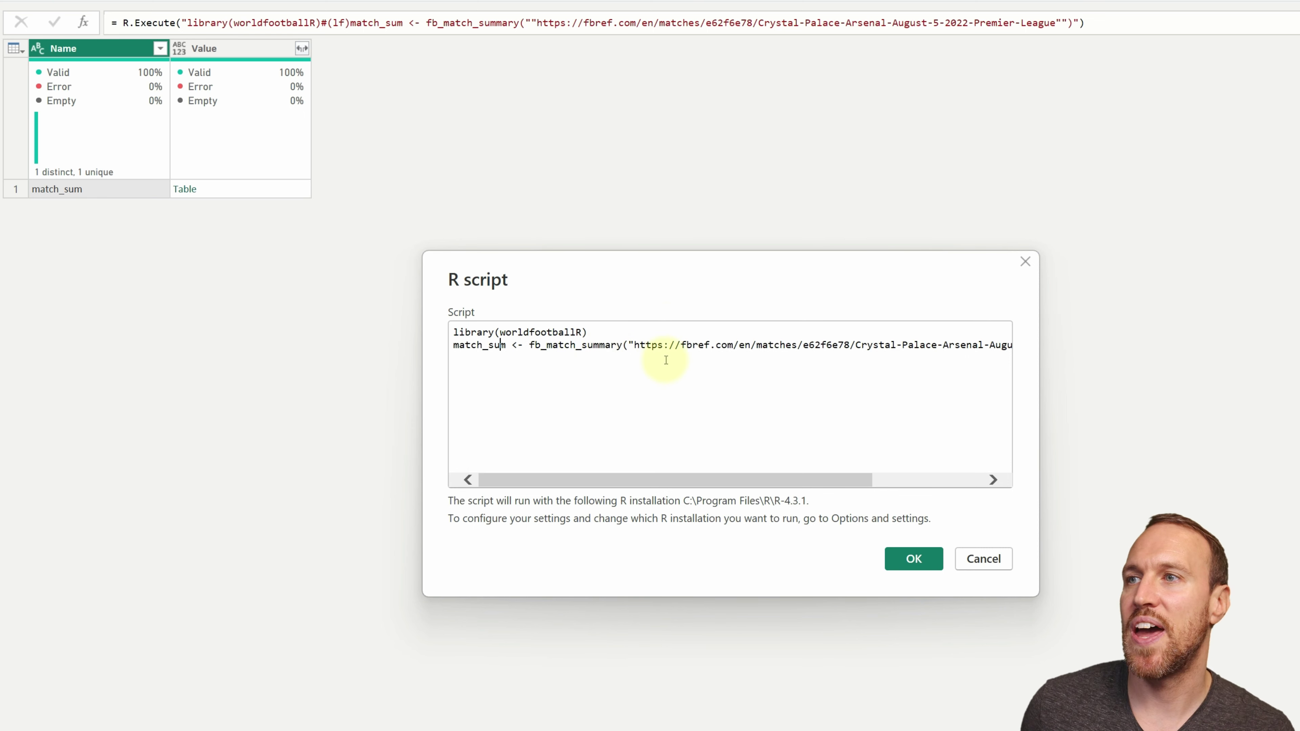
left_click_drag(787, 480, 525, 494)
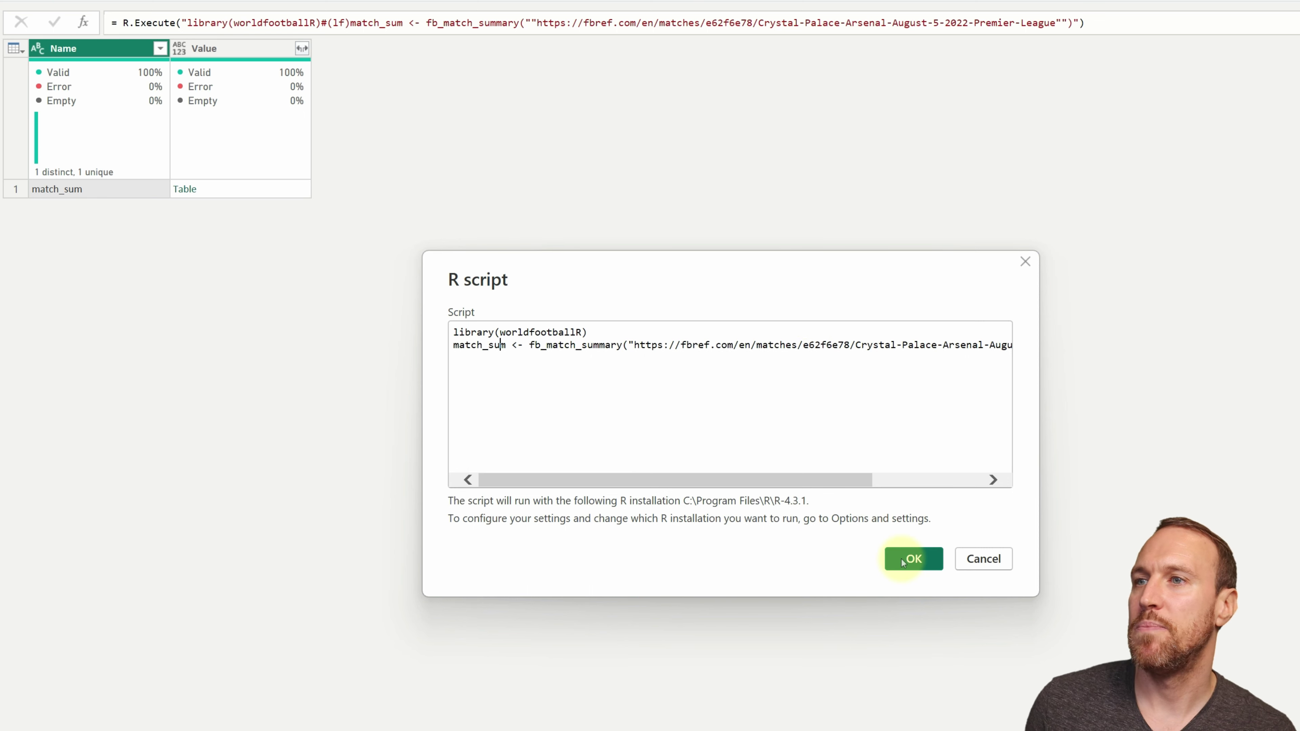
left_click(985, 558)
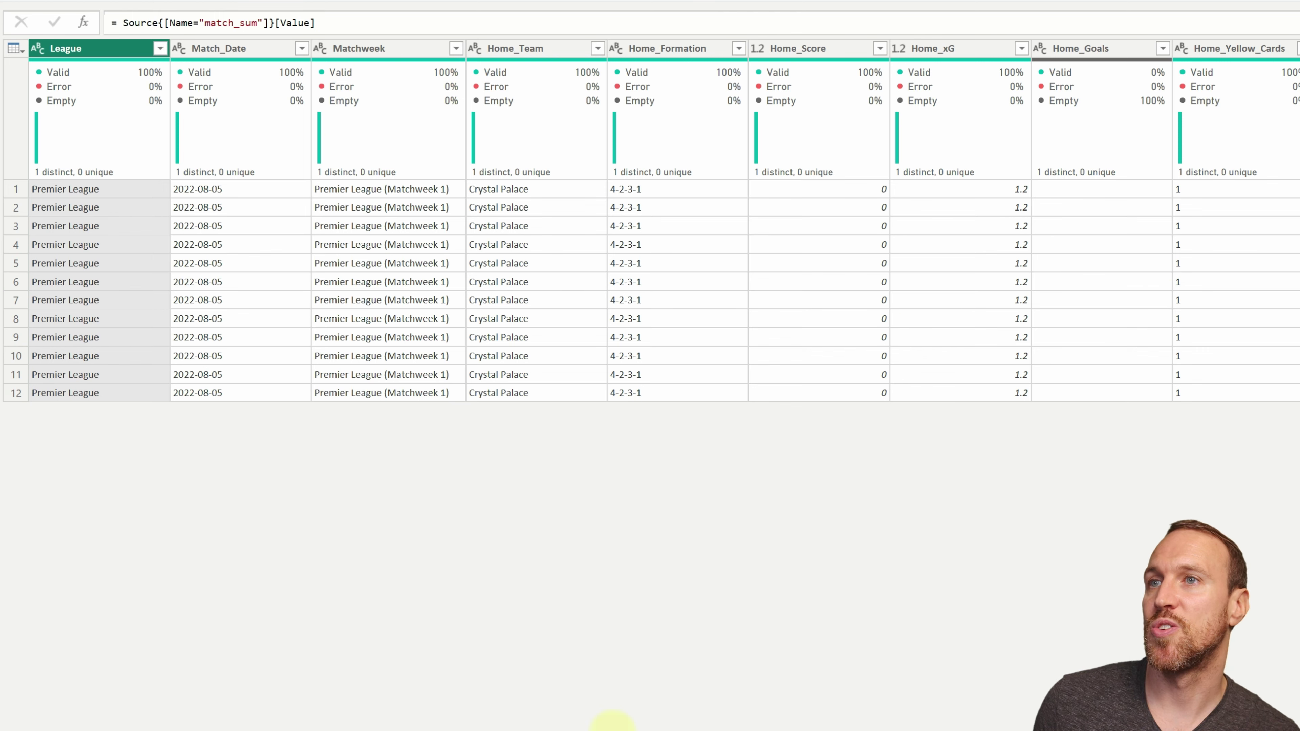
- Examine the columns of the match_sum table at its Navigation step, from the home team details through to the match events
left_click_drag(615, 730, 691, 730)
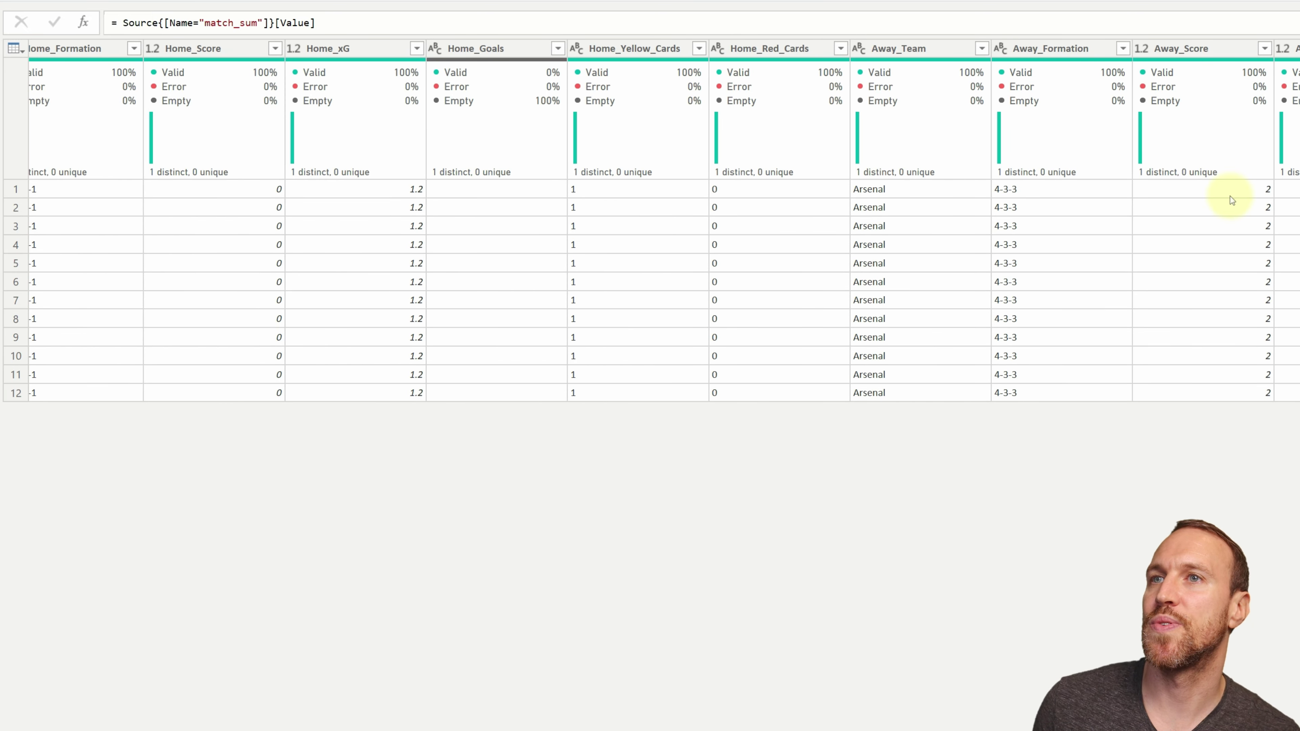
left_click_drag(690, 730, 734, 730)
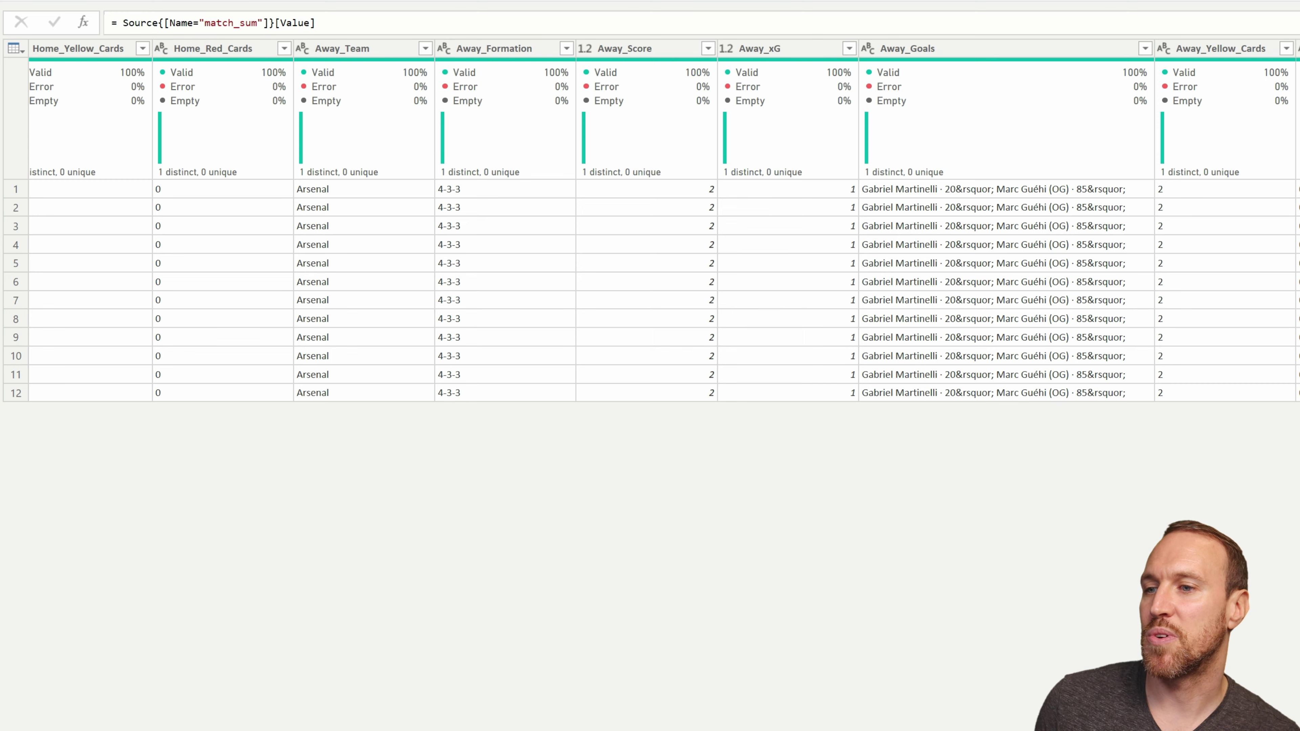
scroll(967, 712, "right", 5)
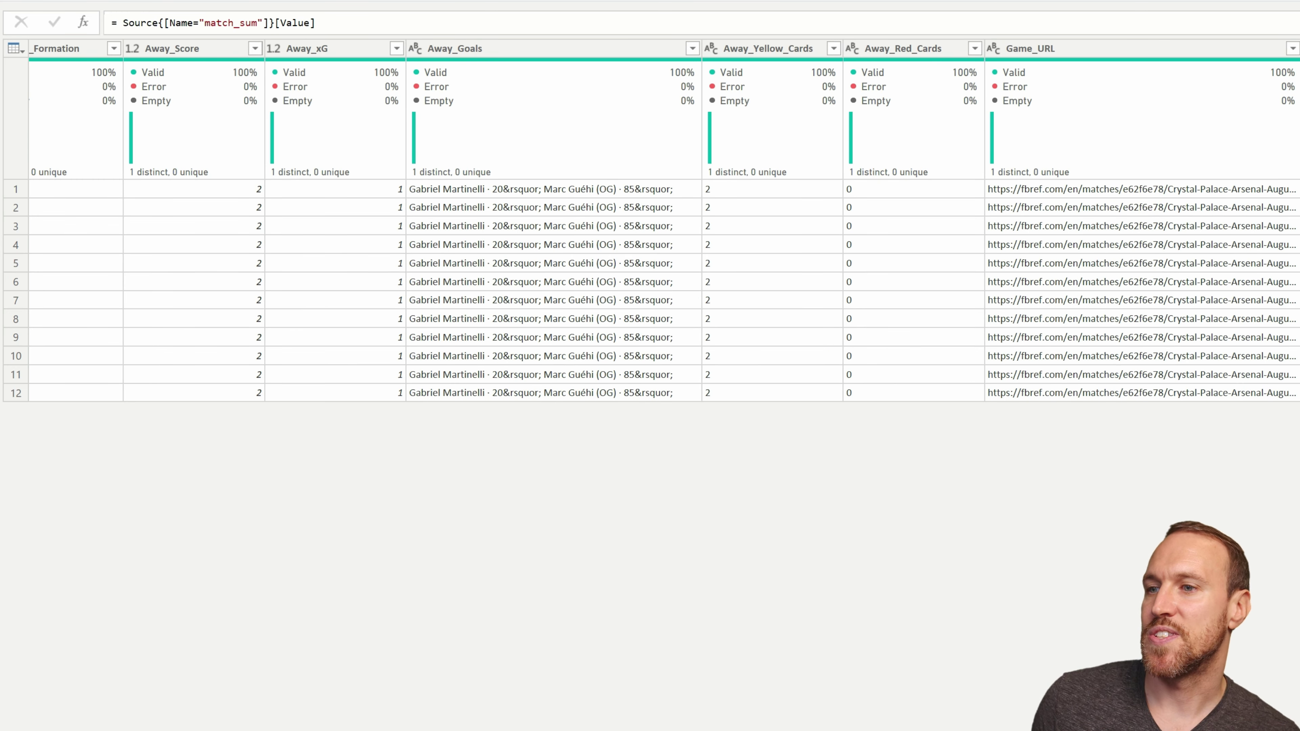
scroll(664, 221, "right", 10)
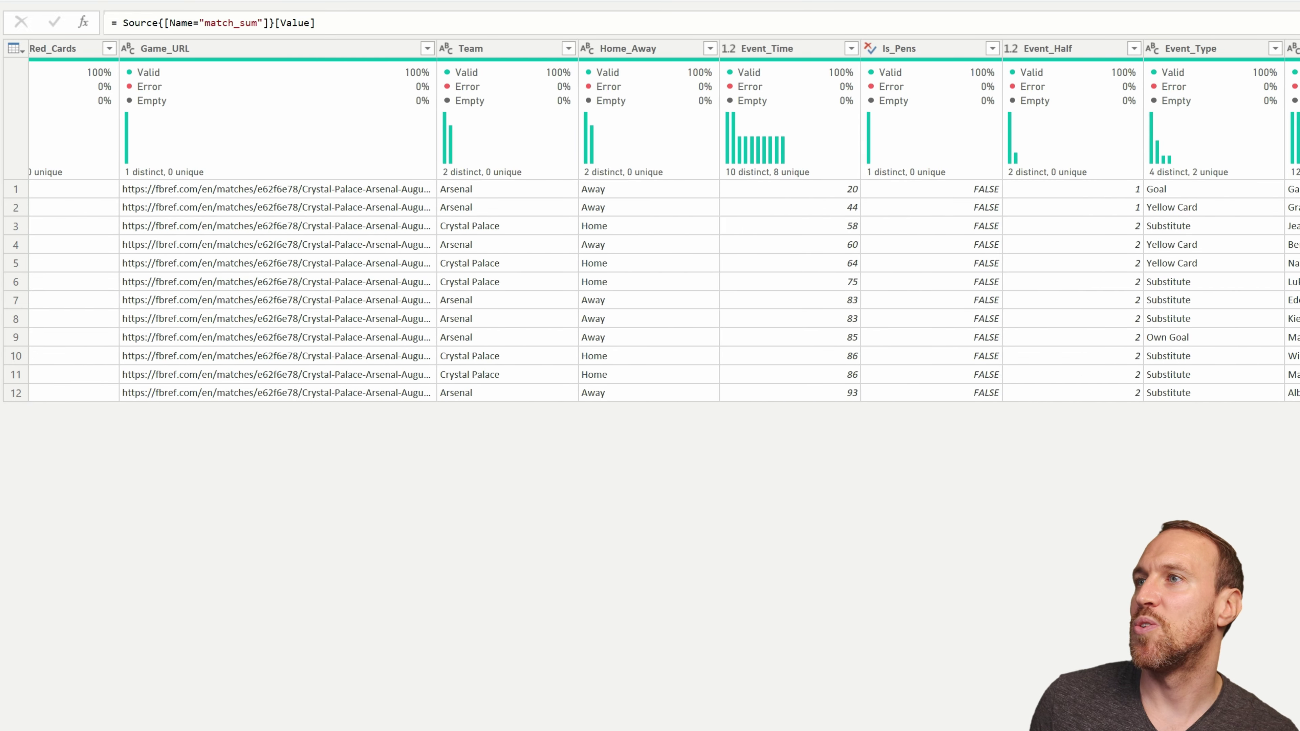
scroll(664, 221, "right", 1)
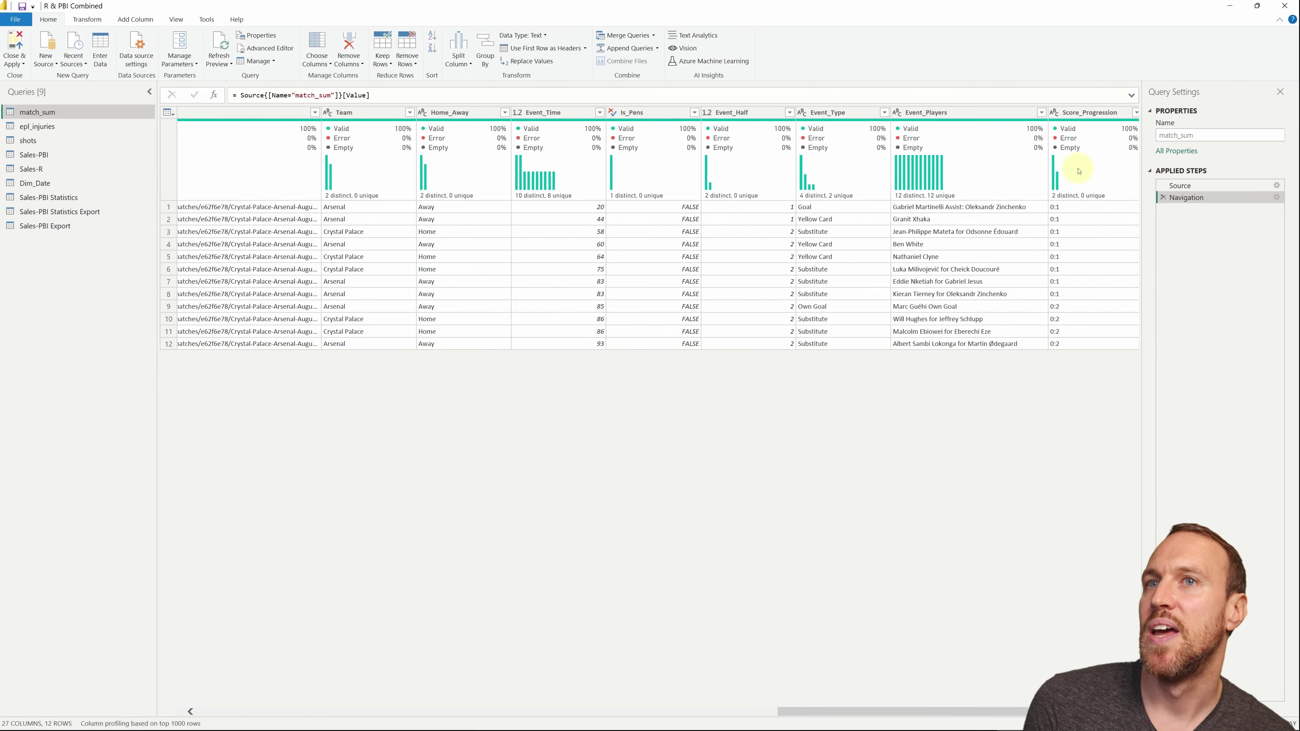
left_click_drag(902, 713, 950, 712)
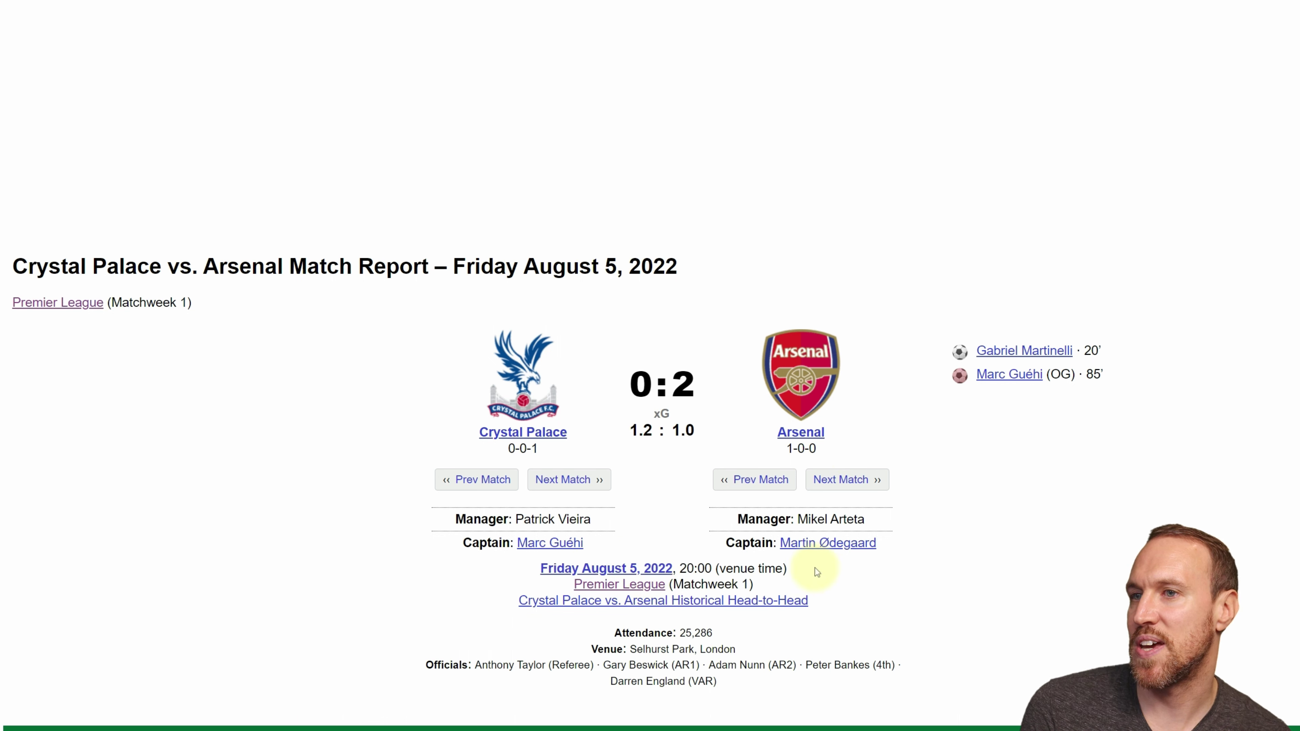
- Read through the FBref match report in the browser, covering the line-ups, match summary, team stats and player stats
scroll(1016, 476, "down", 8)
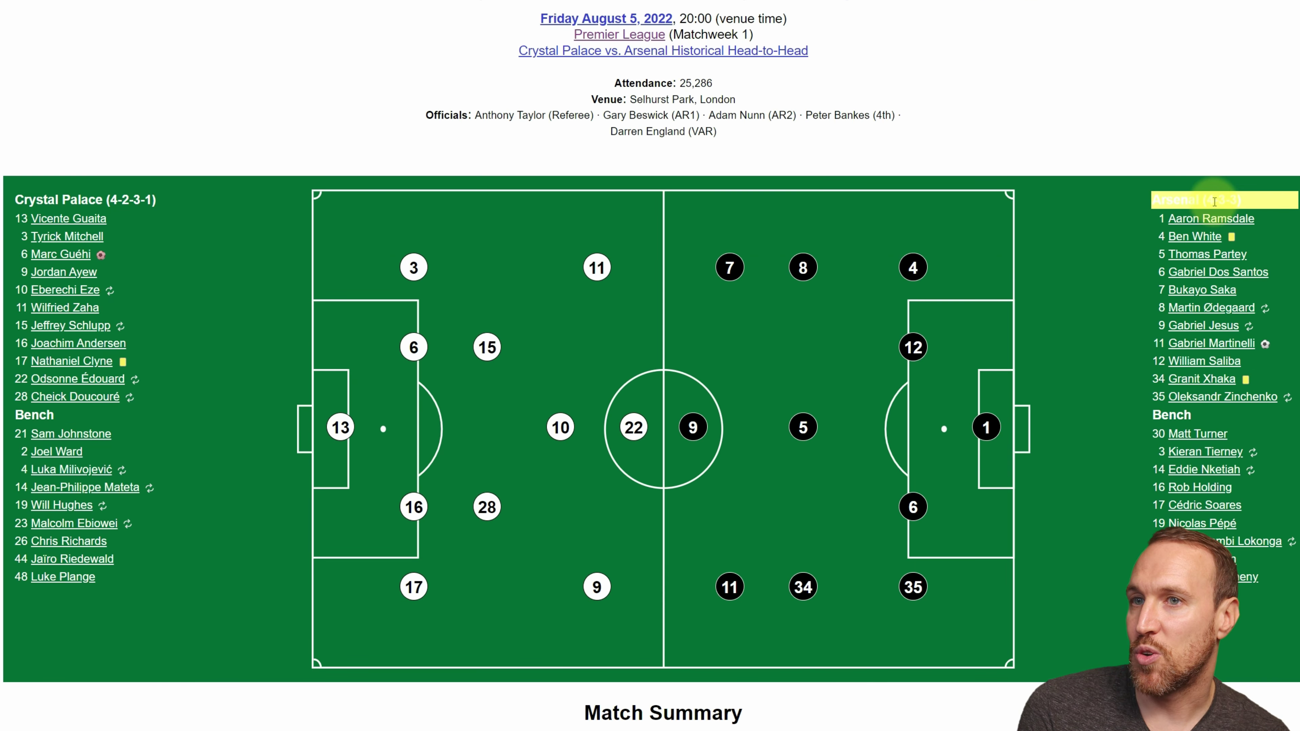
scroll(963, 428, "down", 4)
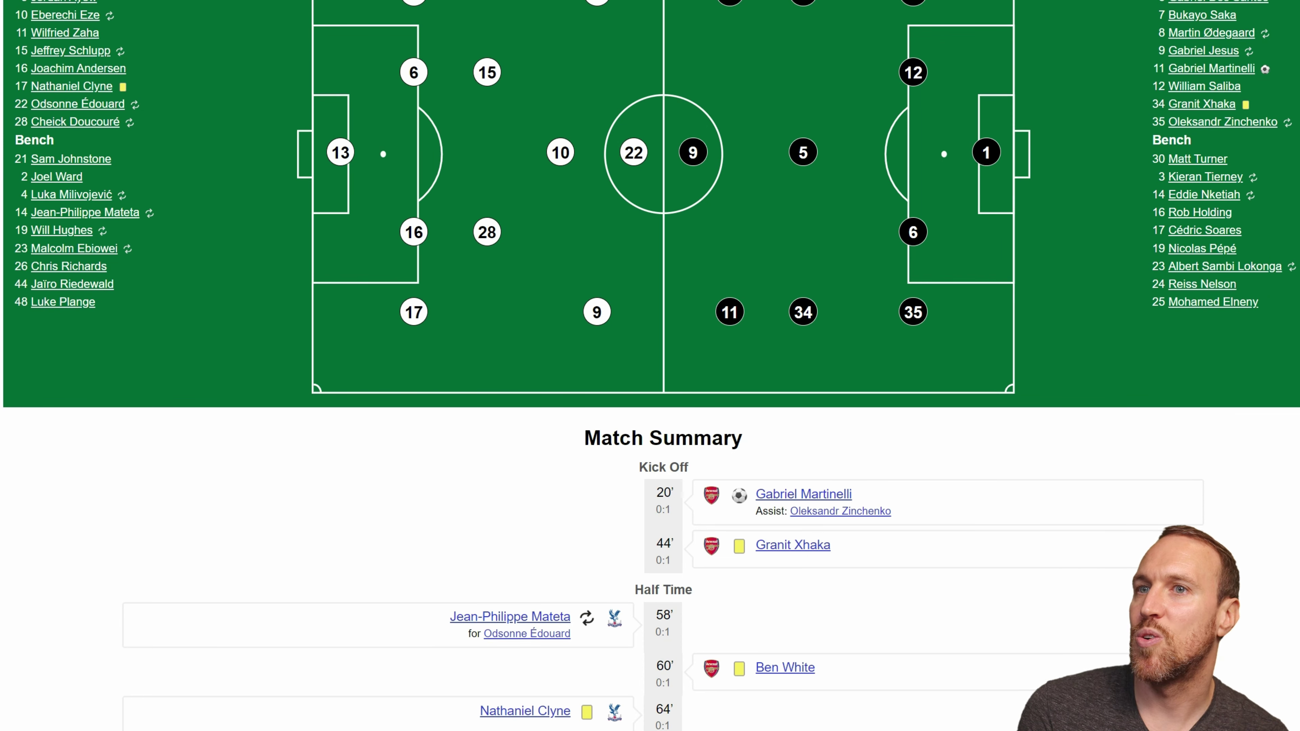
scroll(727, 100, "down", 5)
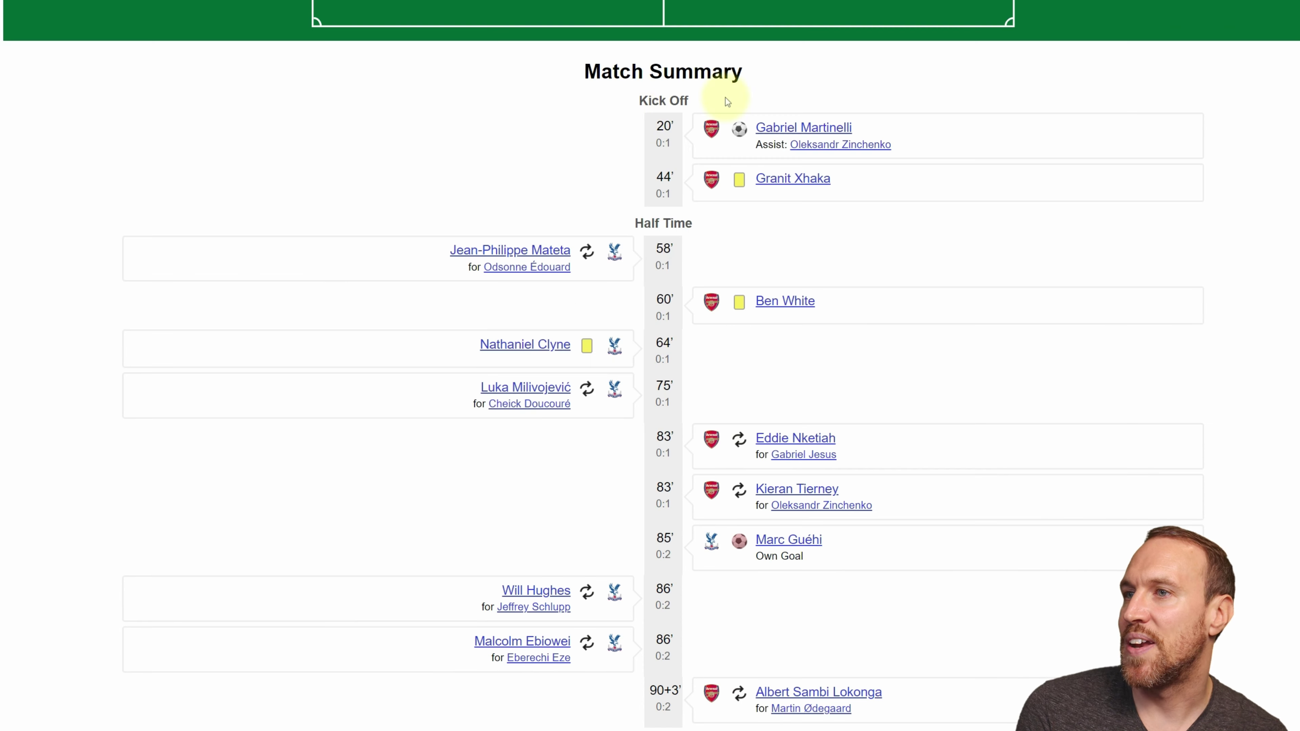
scroll(686, 289, "down", 3)
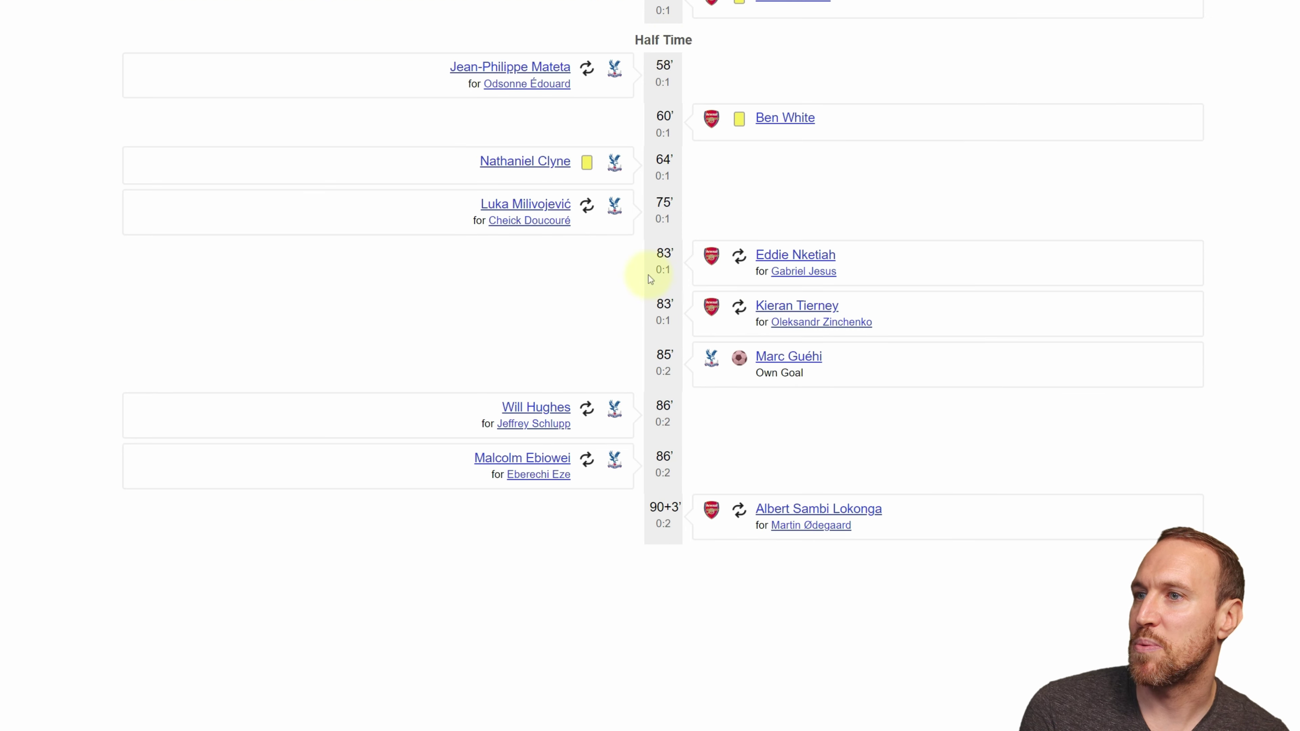
scroll(1026, 533, "down", 4)
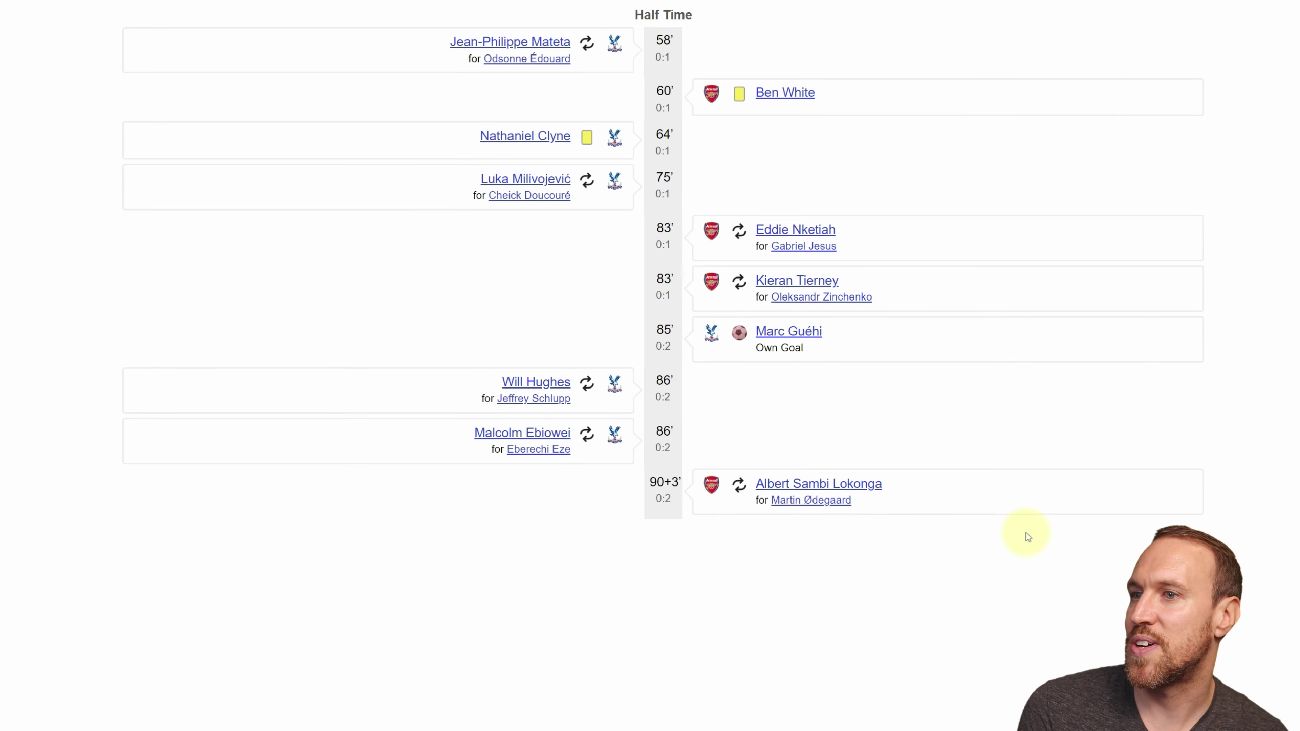
scroll(1026, 532, "down", 7)
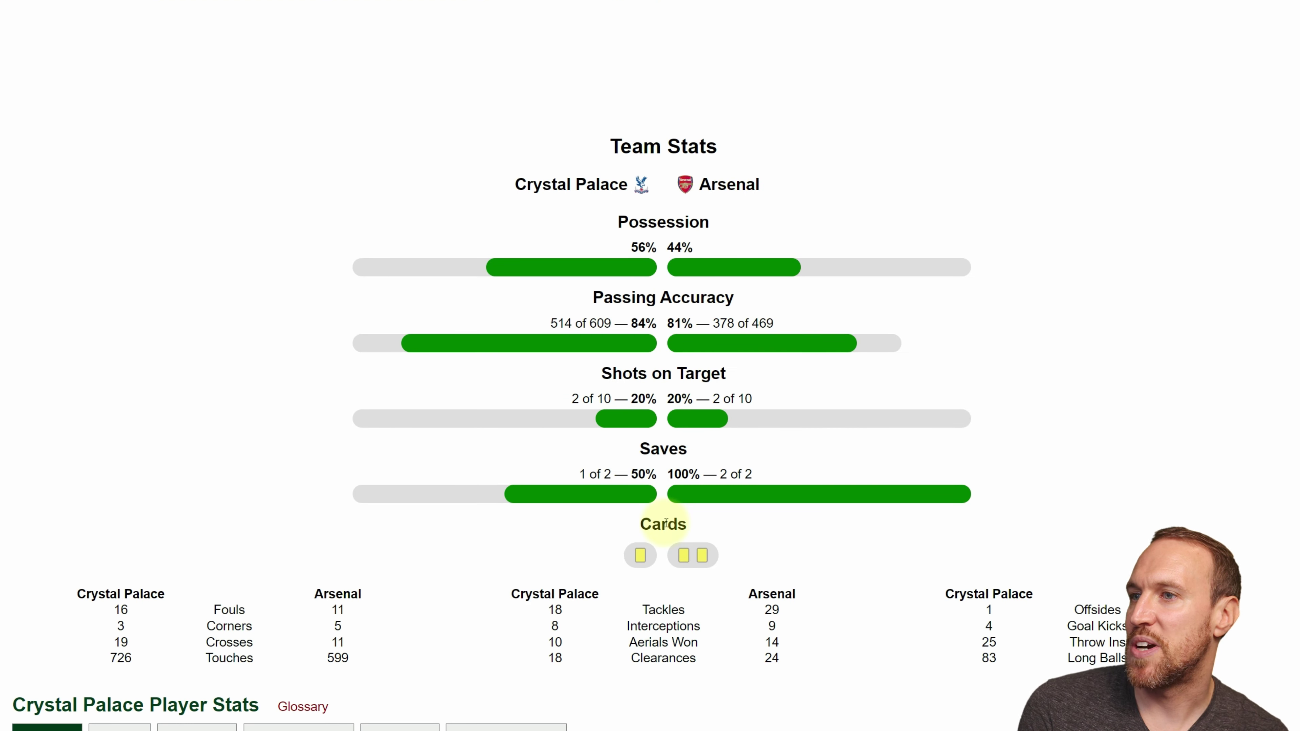
scroll(930, 387, "down", 3)
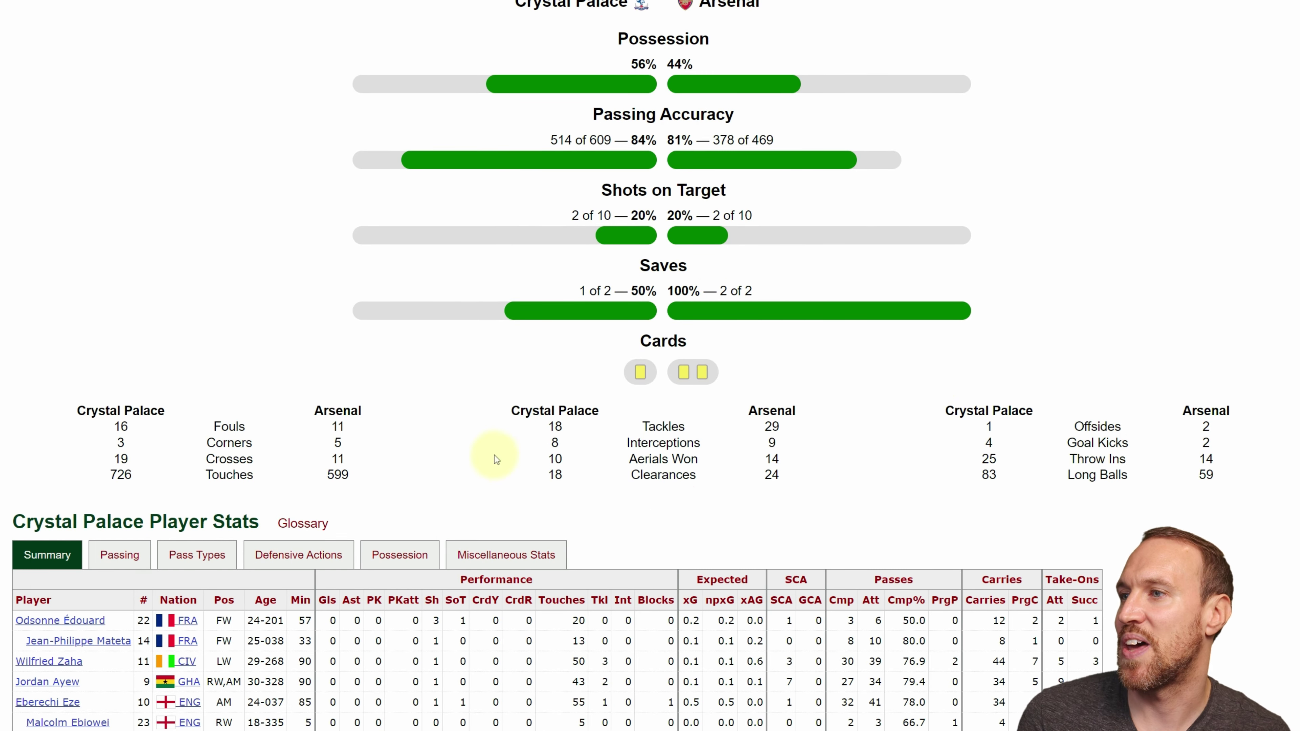
scroll(961, 319, "up", 20)
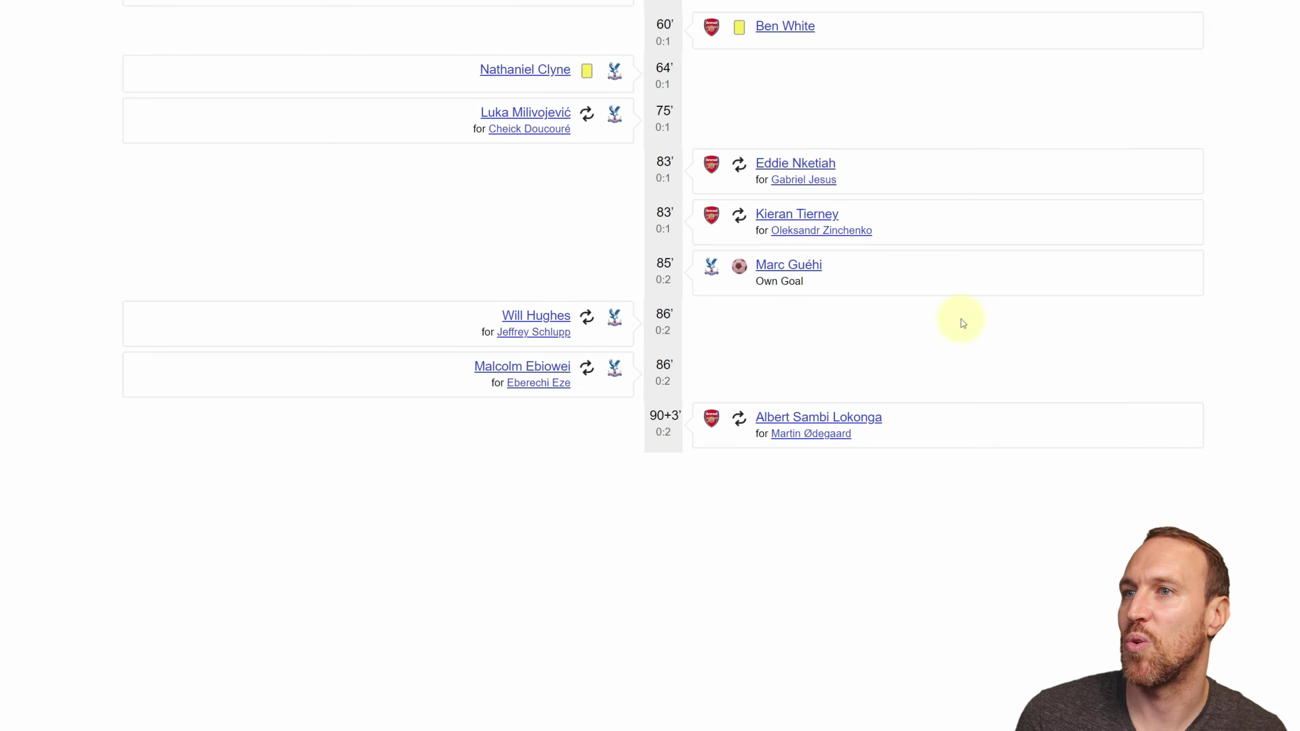
scroll(961, 319, "up", 10)
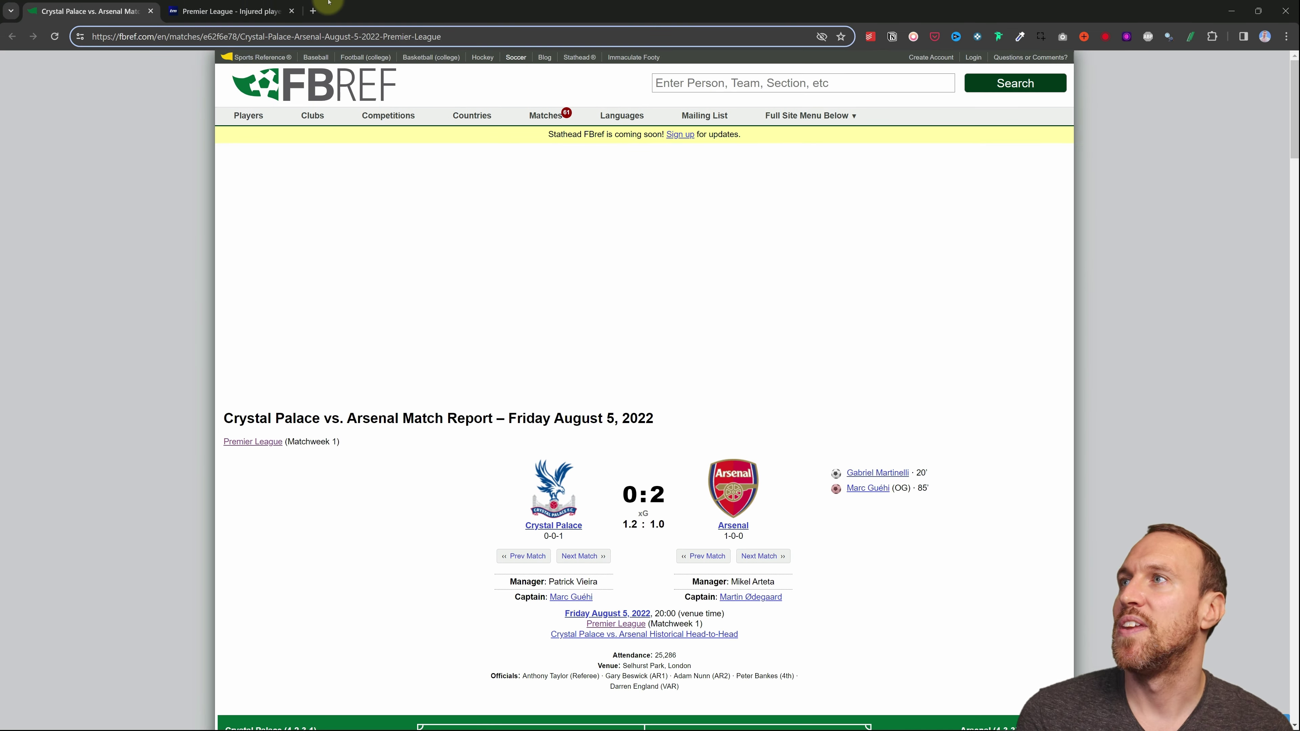
- Open the Transfermarkt Premier League injured players page and look through its list of players, injuries, return dates and market values
left_click(229, 11)
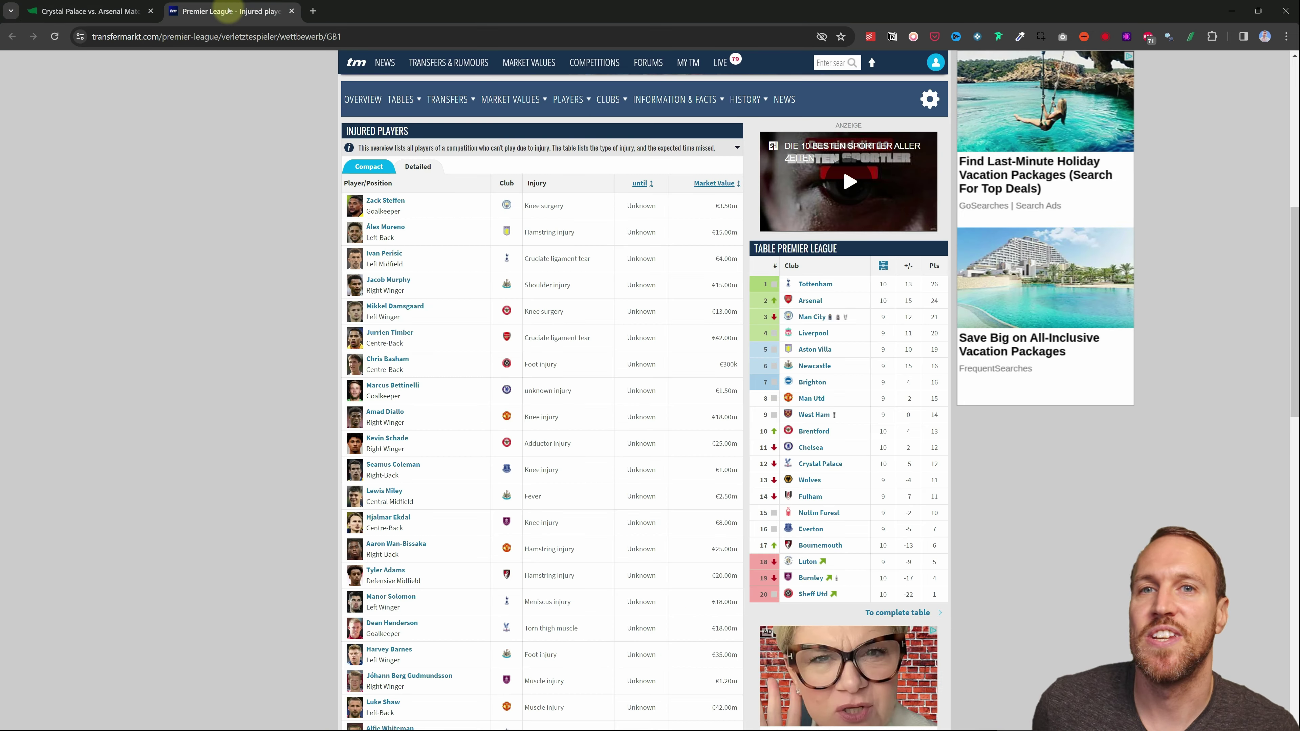
scroll(537, 318, "down", 10)
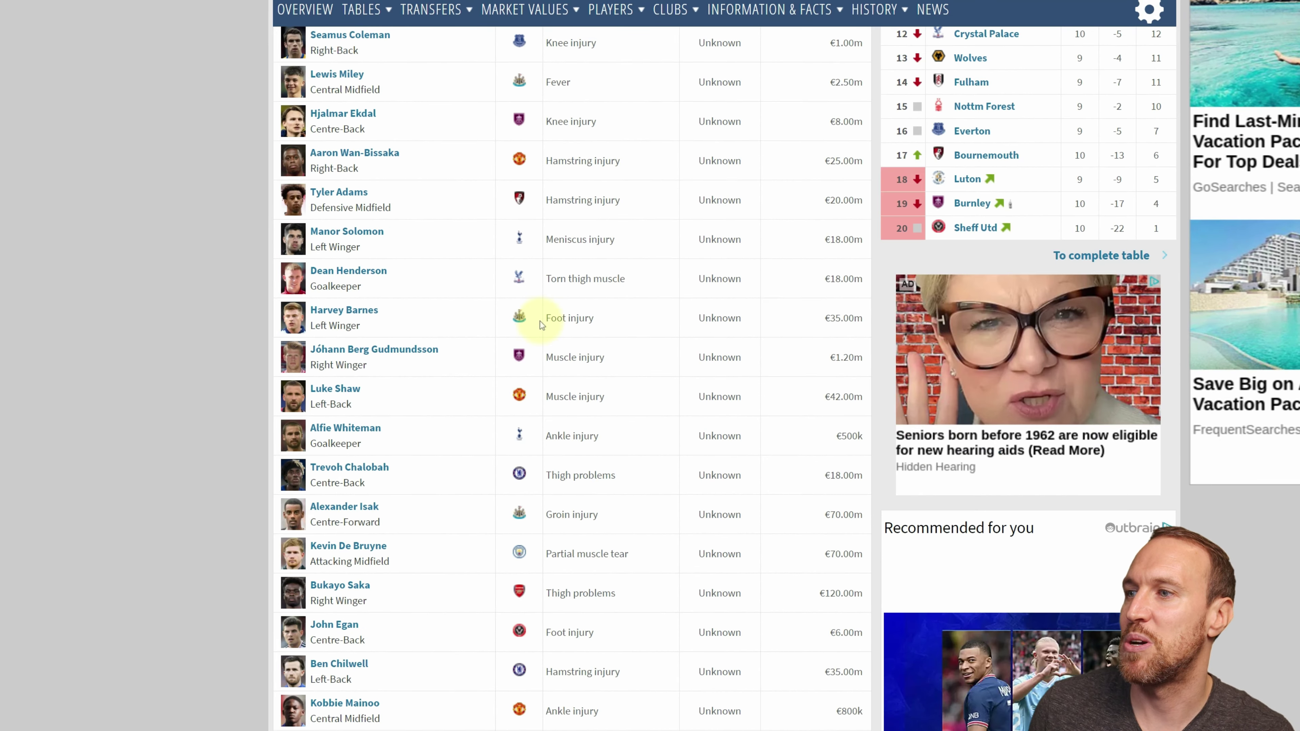
scroll(542, 325, "down", 5)
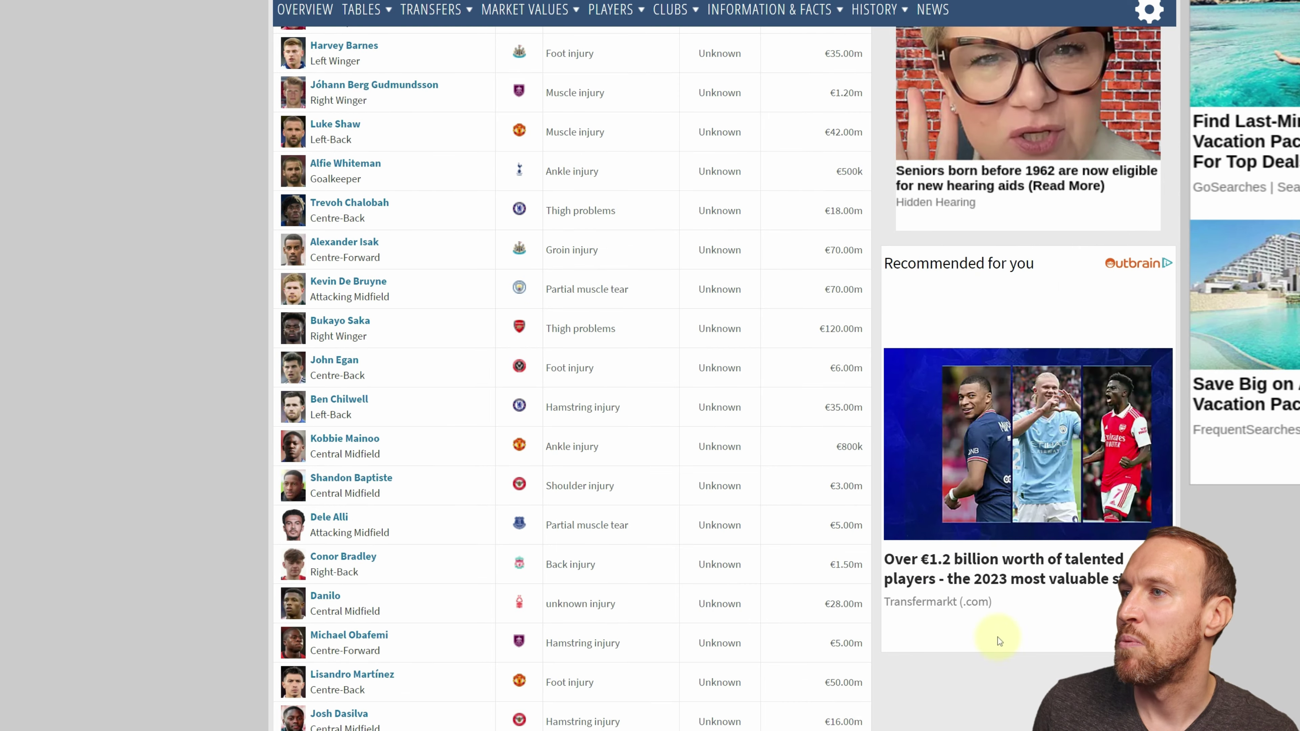
scroll(853, 592, "down", 3)
scroll(852, 589, "down", 8)
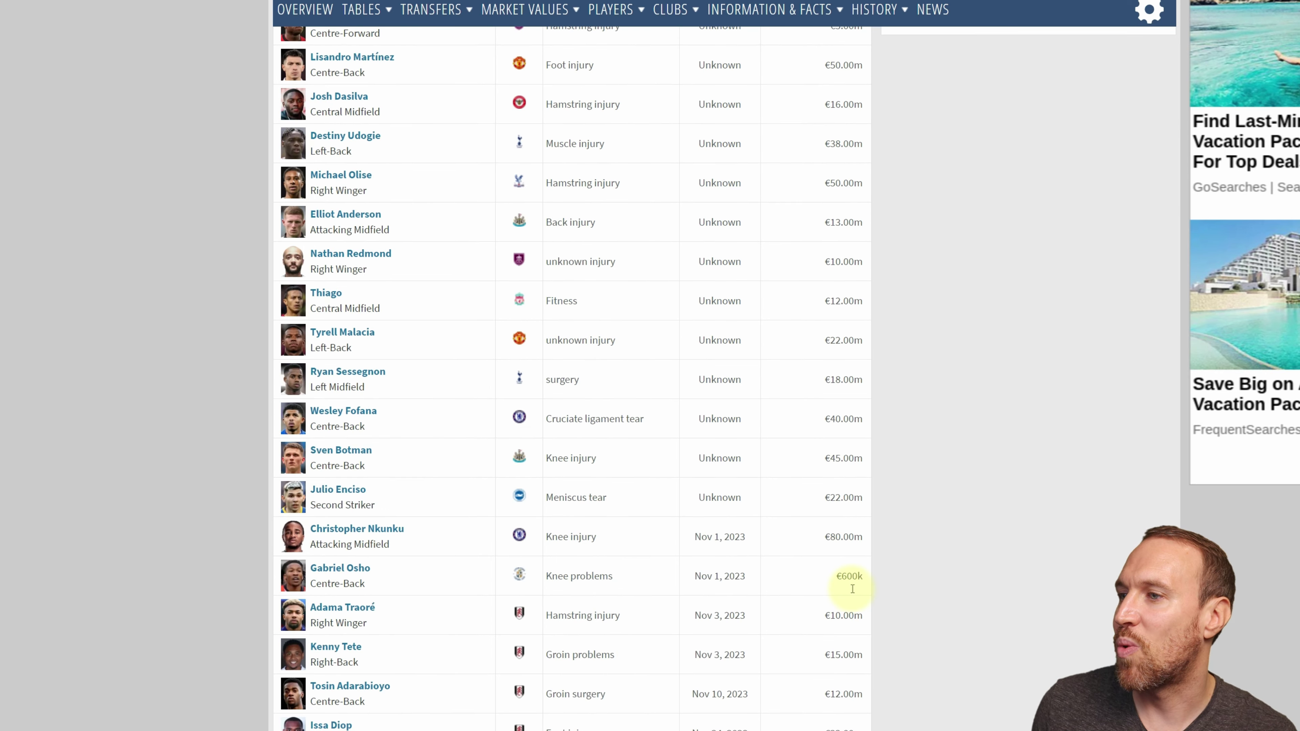
scroll(852, 592, "up", 12)
scroll(853, 592, "up", 7)
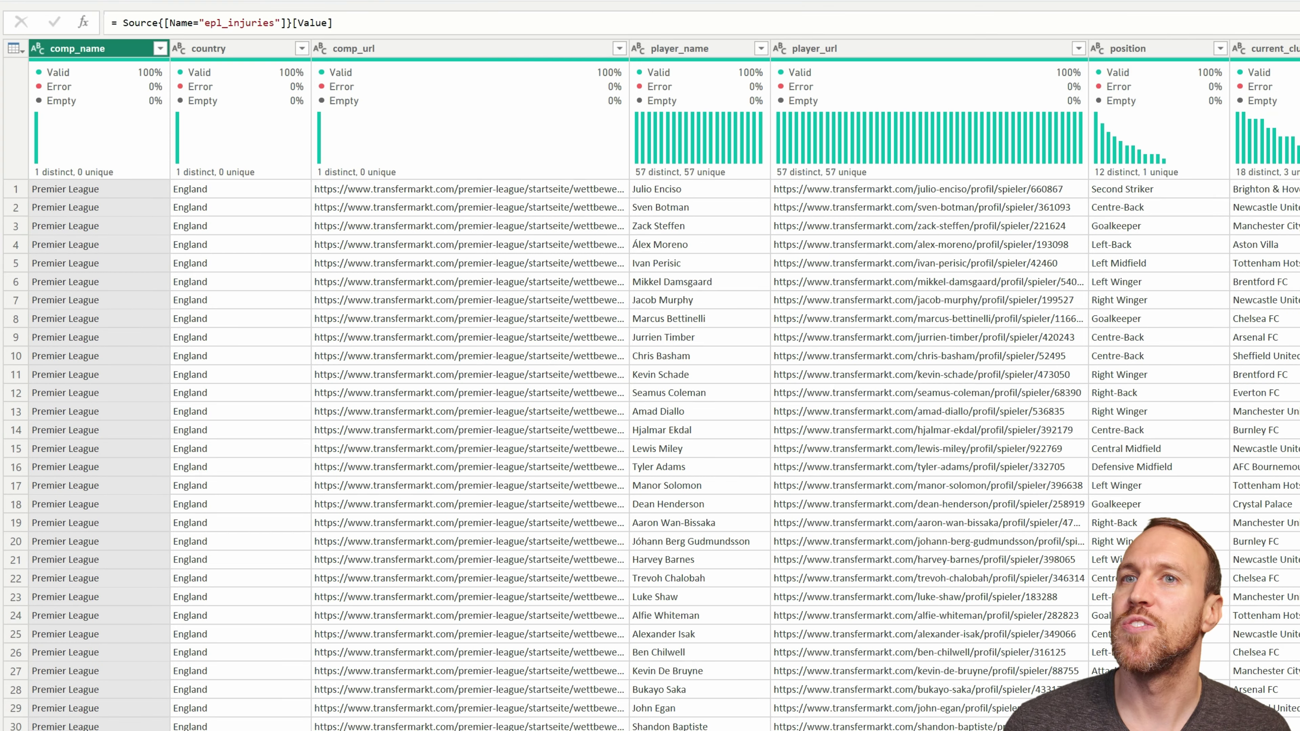
- Open the Source step of the epl_injuries query to view its tm_league_injuries R call
left_click(1298, 169)
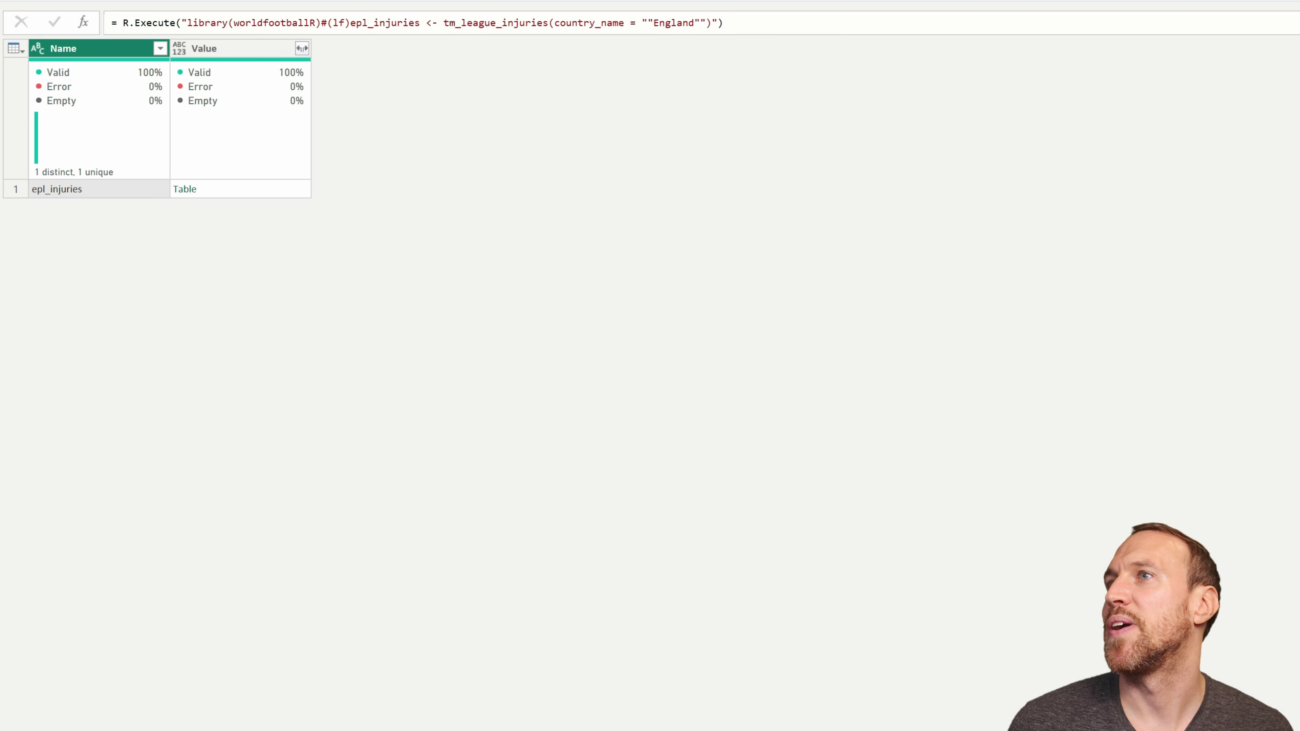
- Review the epl_injuries R script, covering the worldfootballR library and the tm_league_injuries call for England, without changing it
left_click(1298, 169)
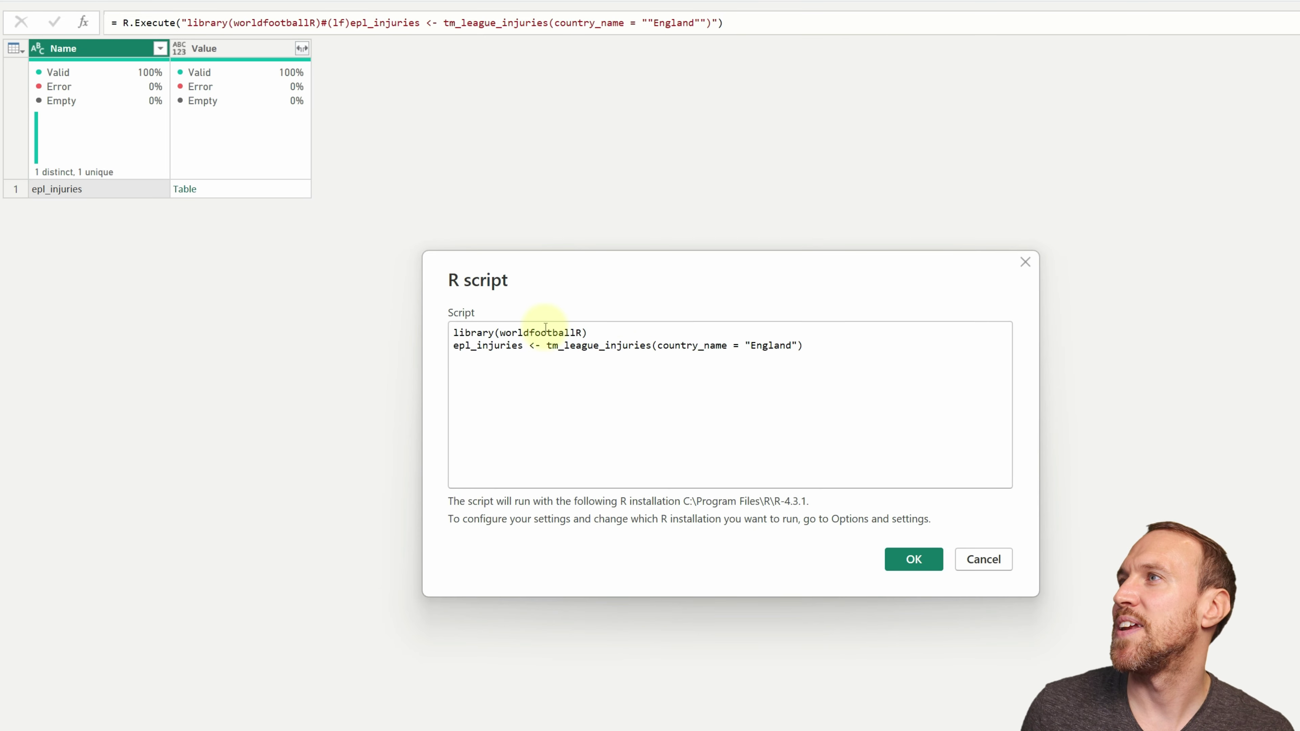
left_click_drag(587, 332, 417, 324)
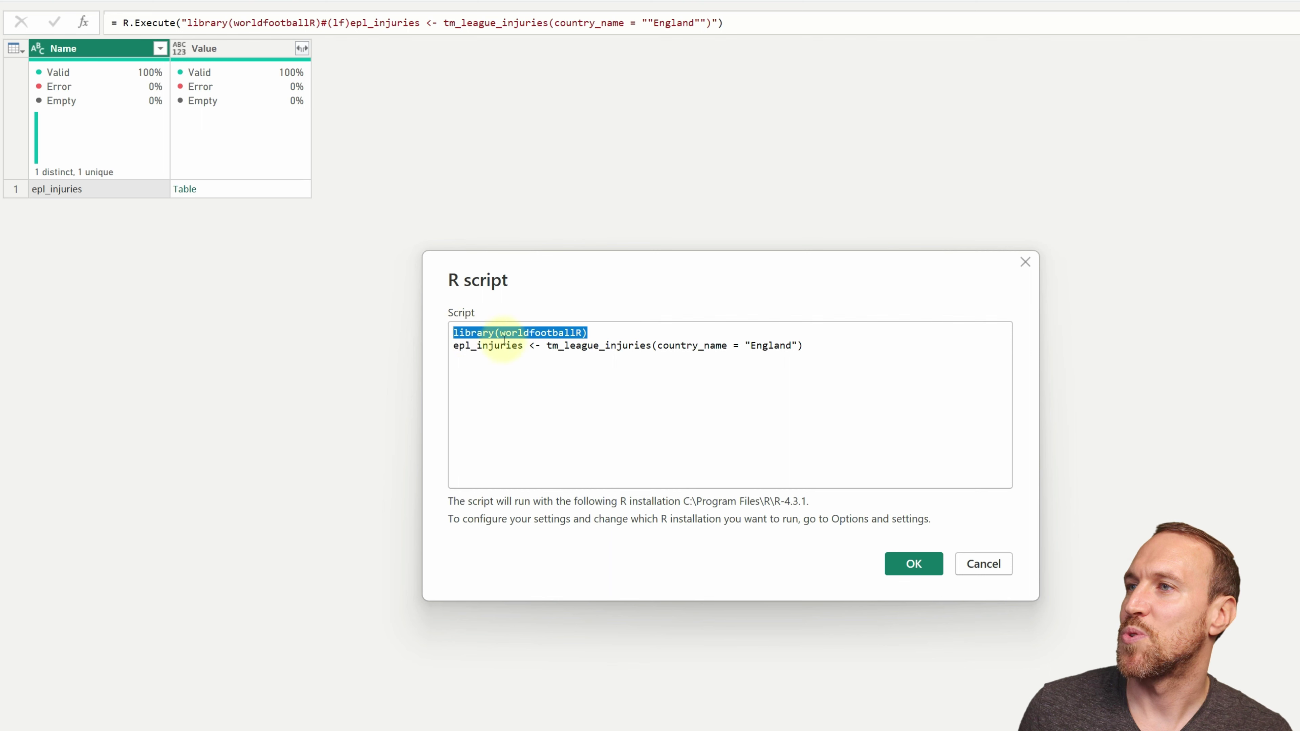
left_click(575, 346)
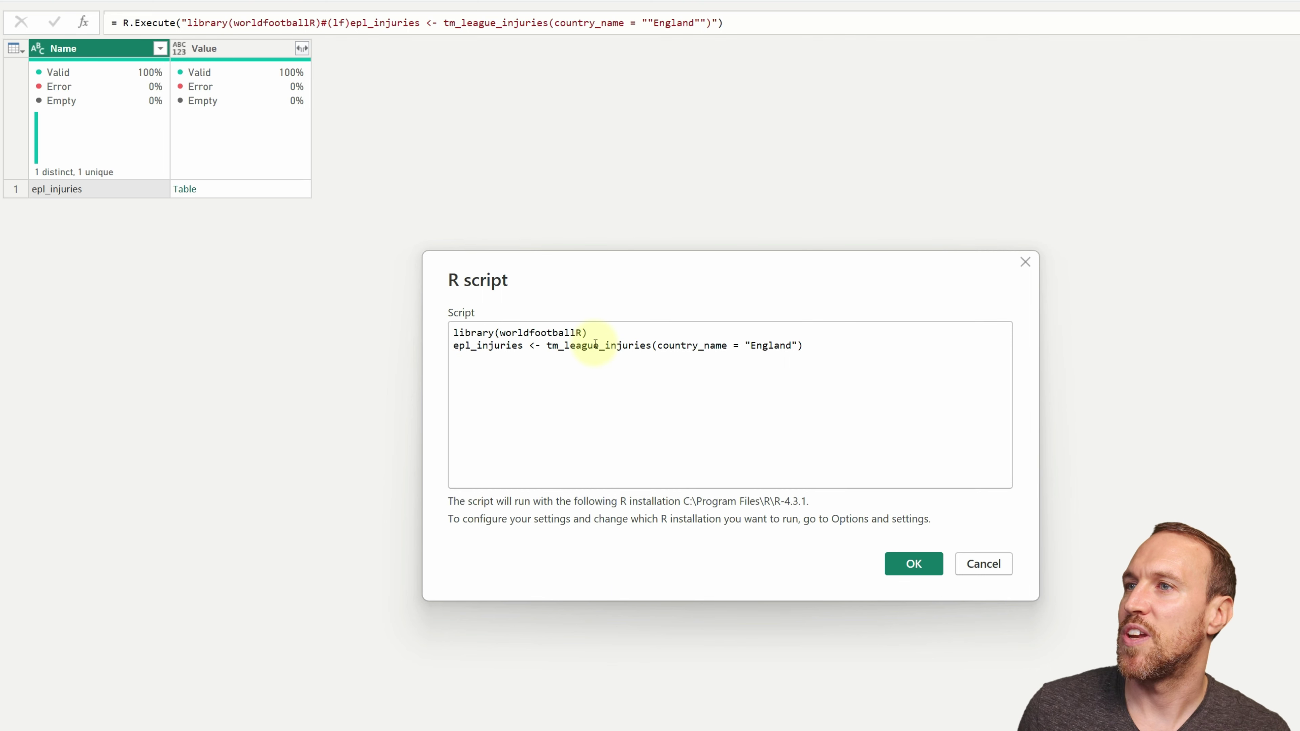
left_click(547, 347)
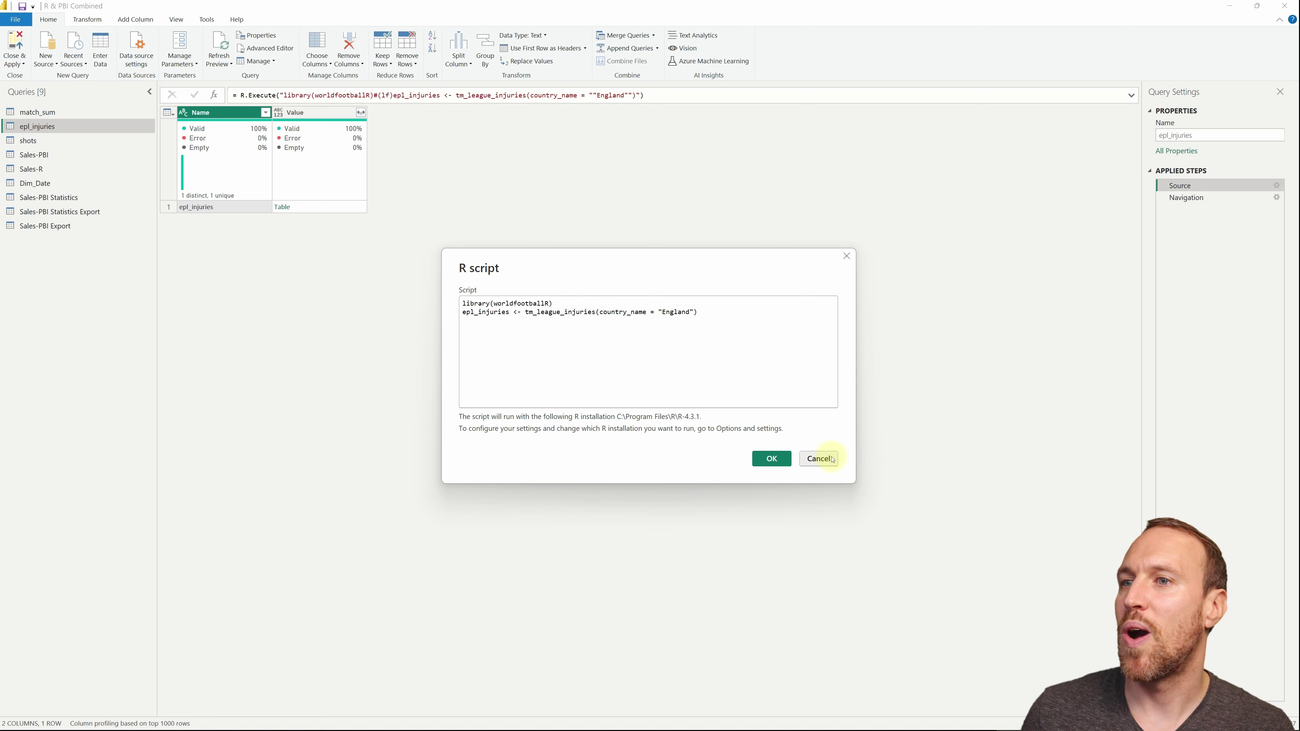
left_click(820, 459)
- Review the understat_league_season_shots script of the shots query and look through its shot table at the Navigation step
left_click(52, 144)
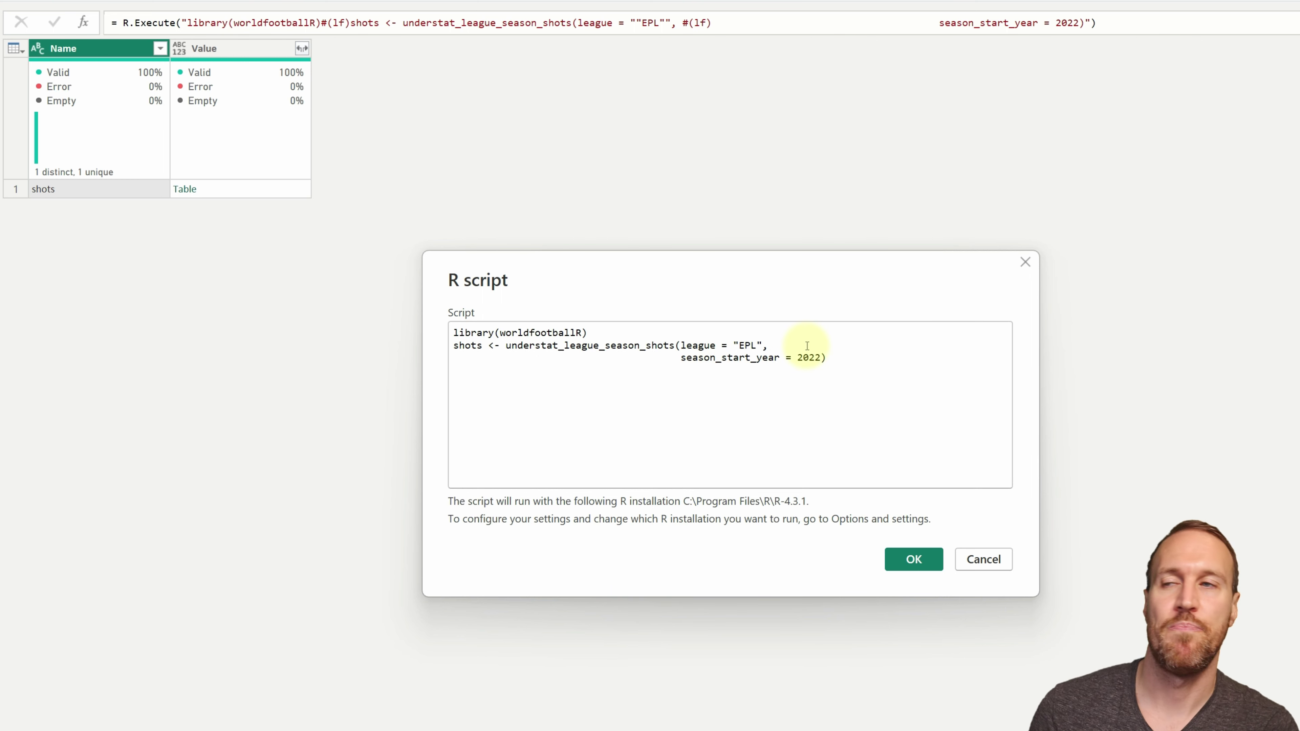
left_click(992, 565)
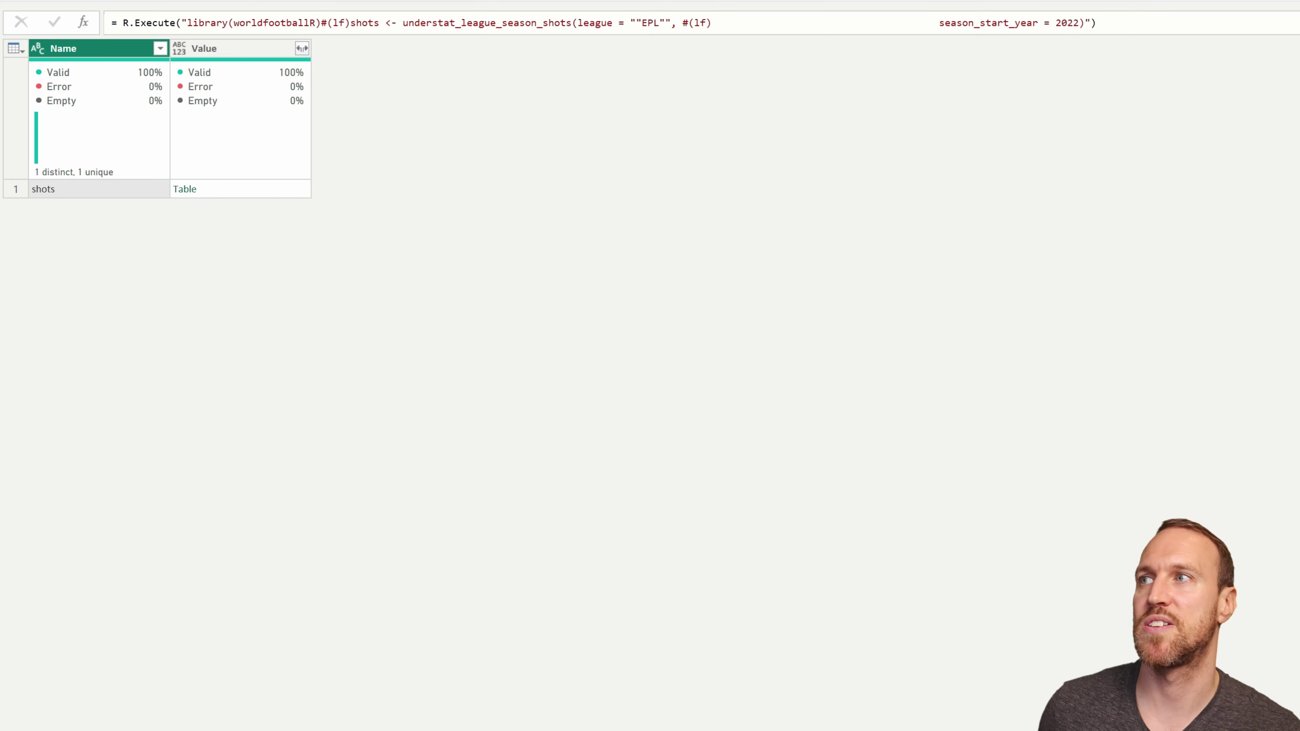
key("Down")
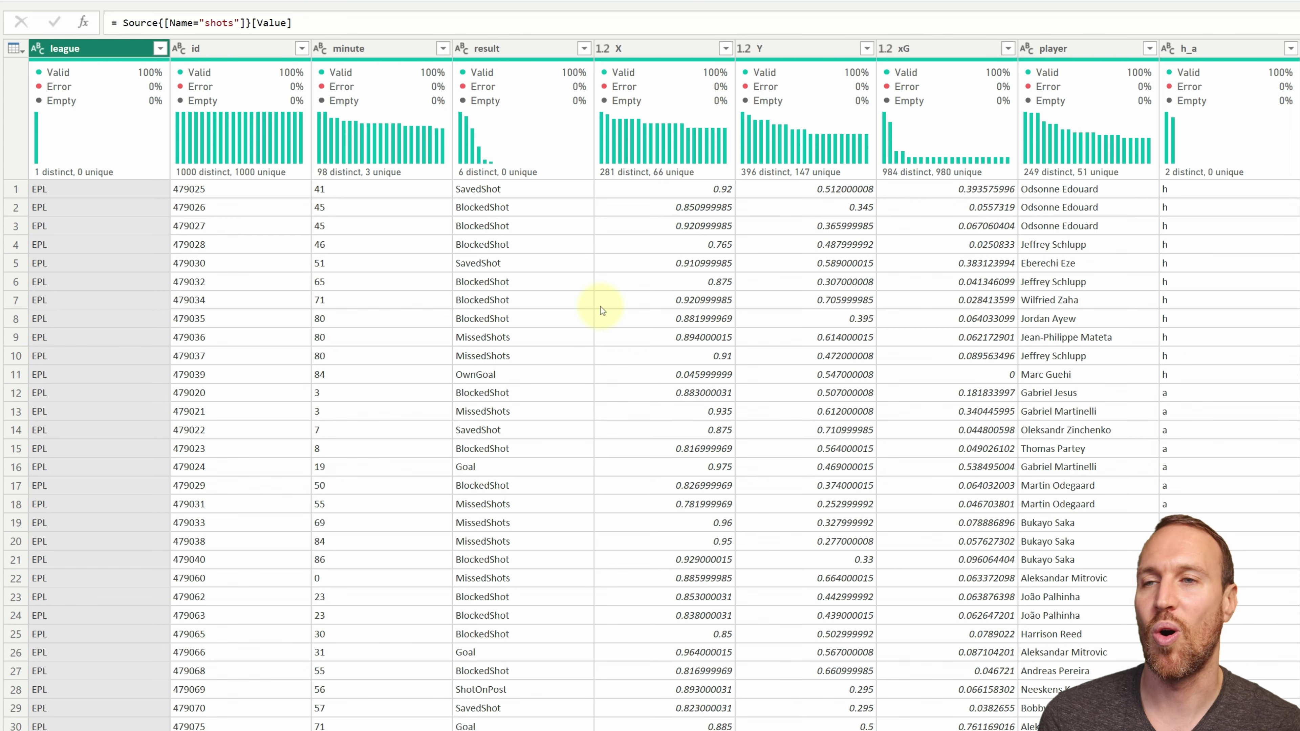
scroll(726, 388, "down", 2)
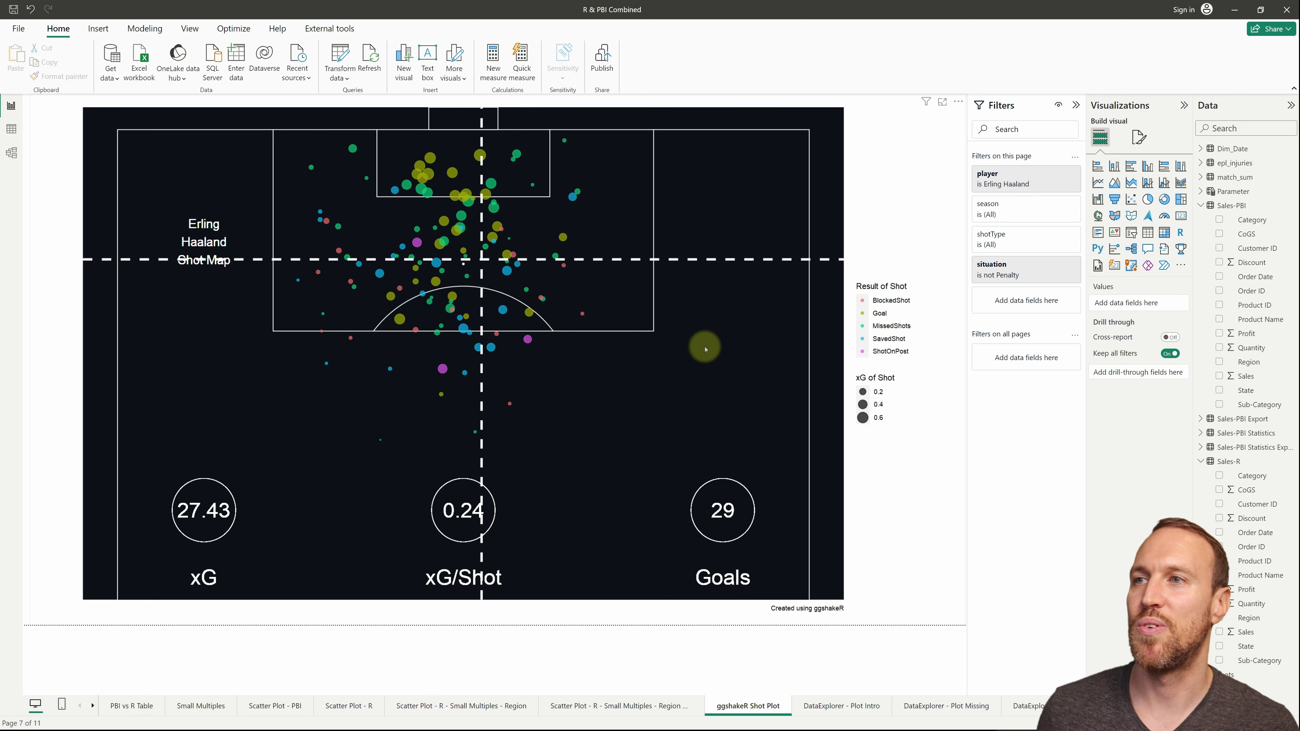
- Examine the ggshakeR library and plot_shot lines in the R script behind the shot map, and collapse the script editor
left_click(706, 349)
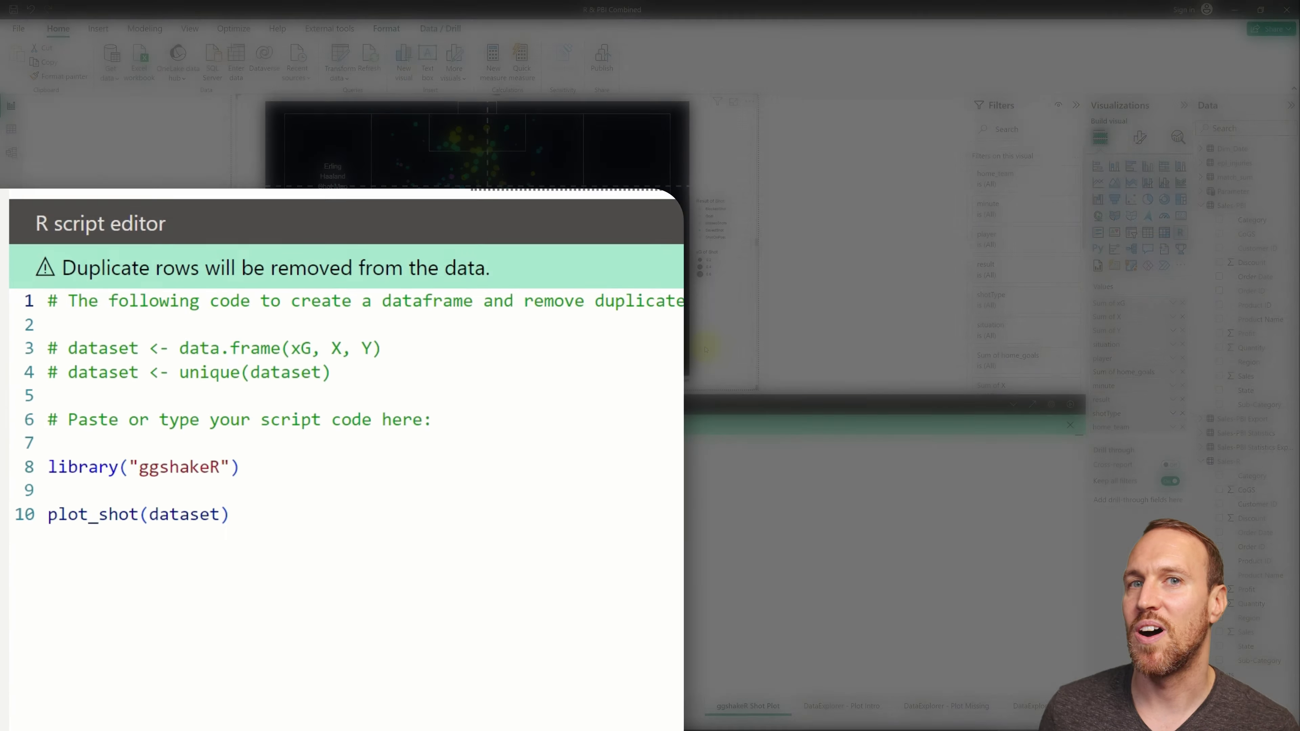
left_click_drag(229, 514, 49, 467)
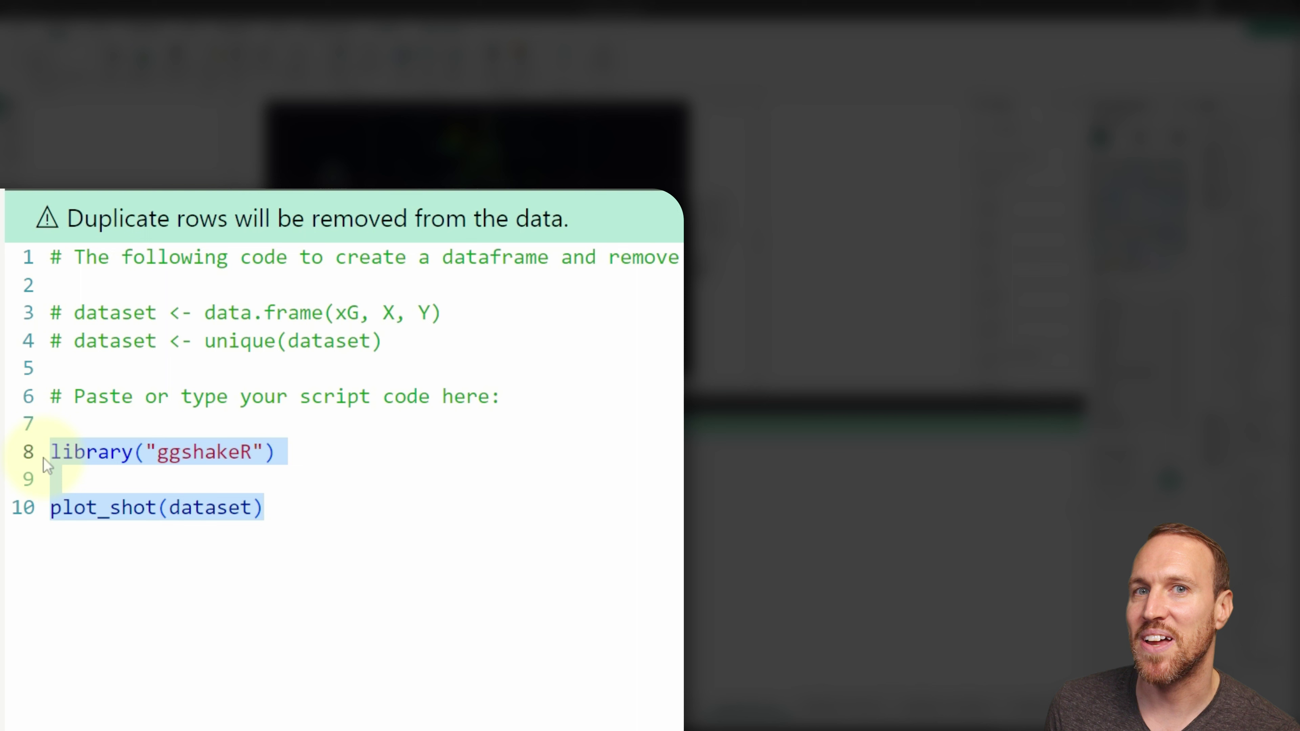
left_click(146, 451)
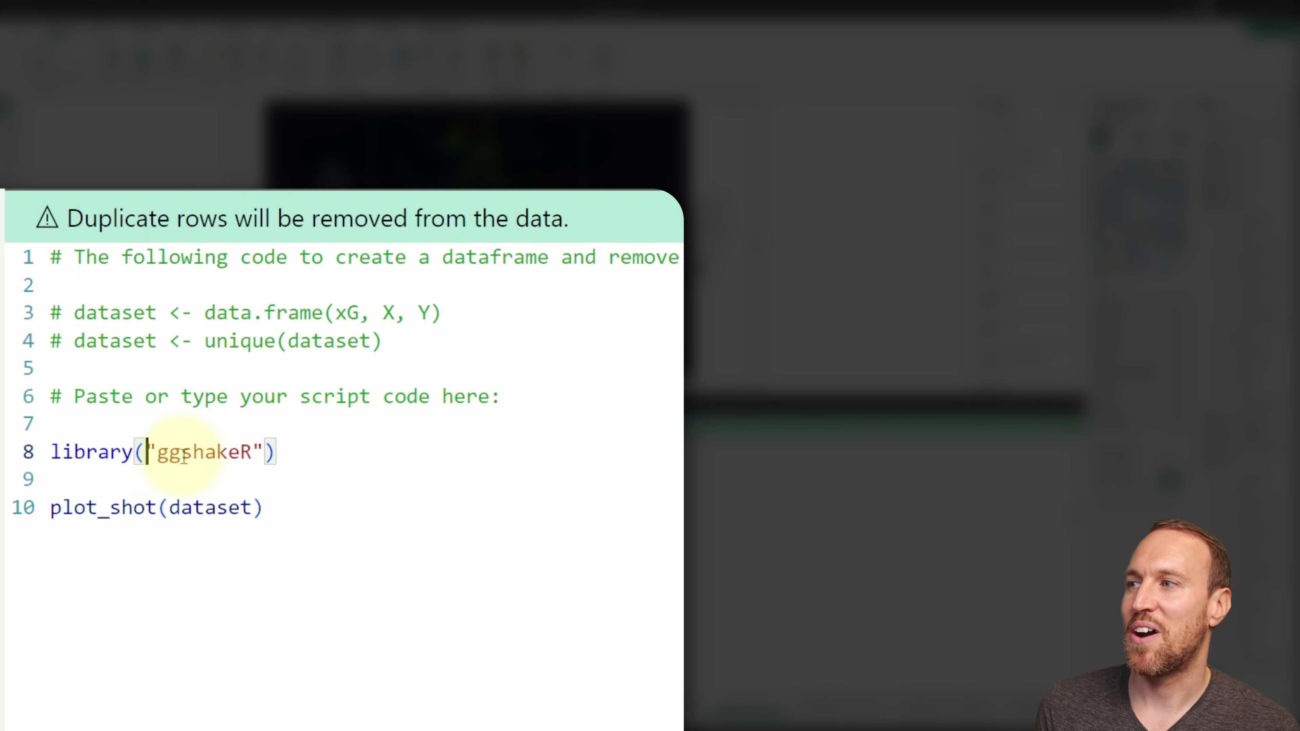
left_click_drag(252, 452, 157, 452)
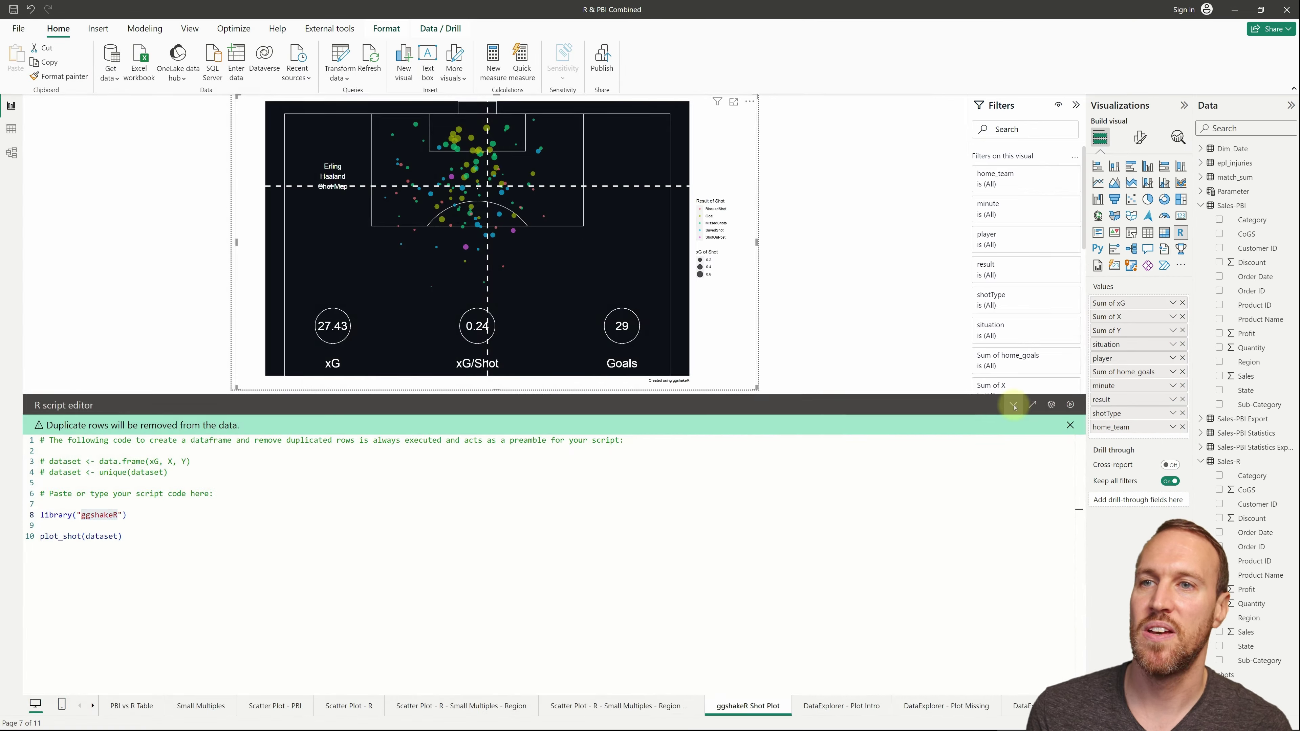
left_click(1015, 407)
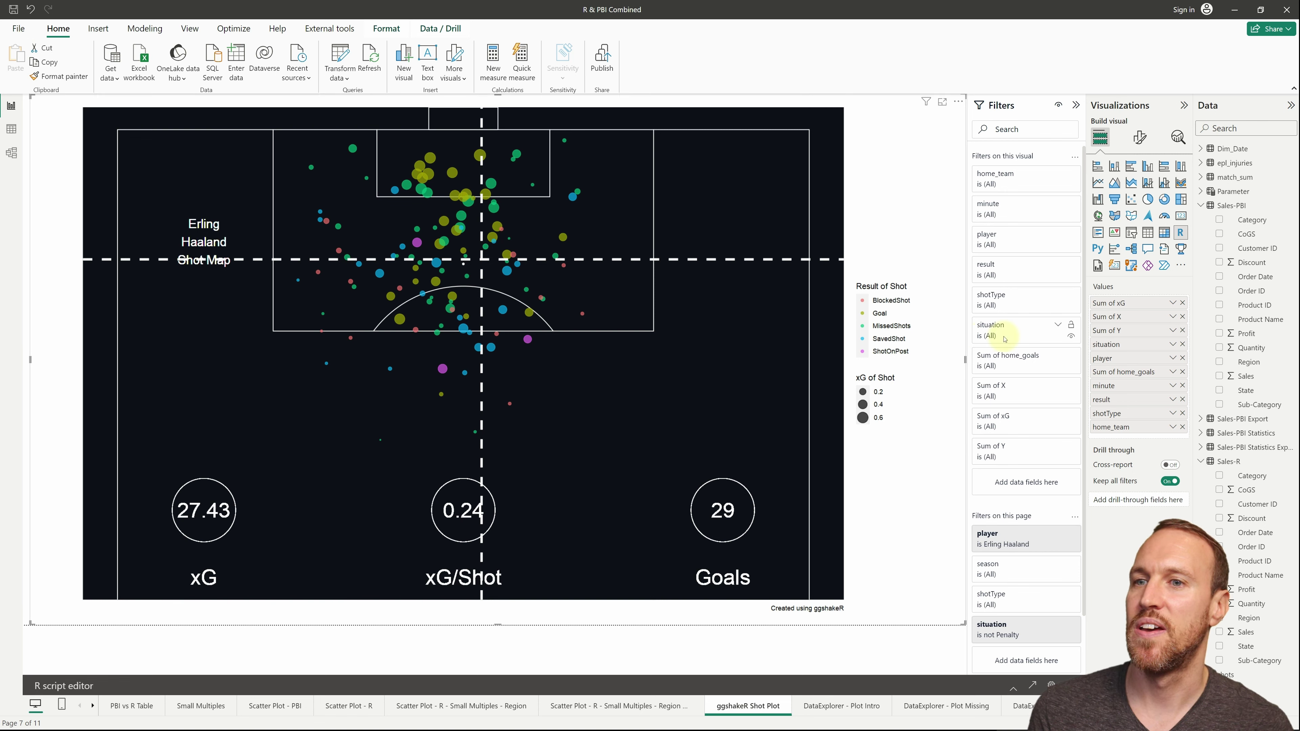
- Set the page-level player filter to Harry Kane in place of Erling Haaland
scroll(988, 334, "down", 2)
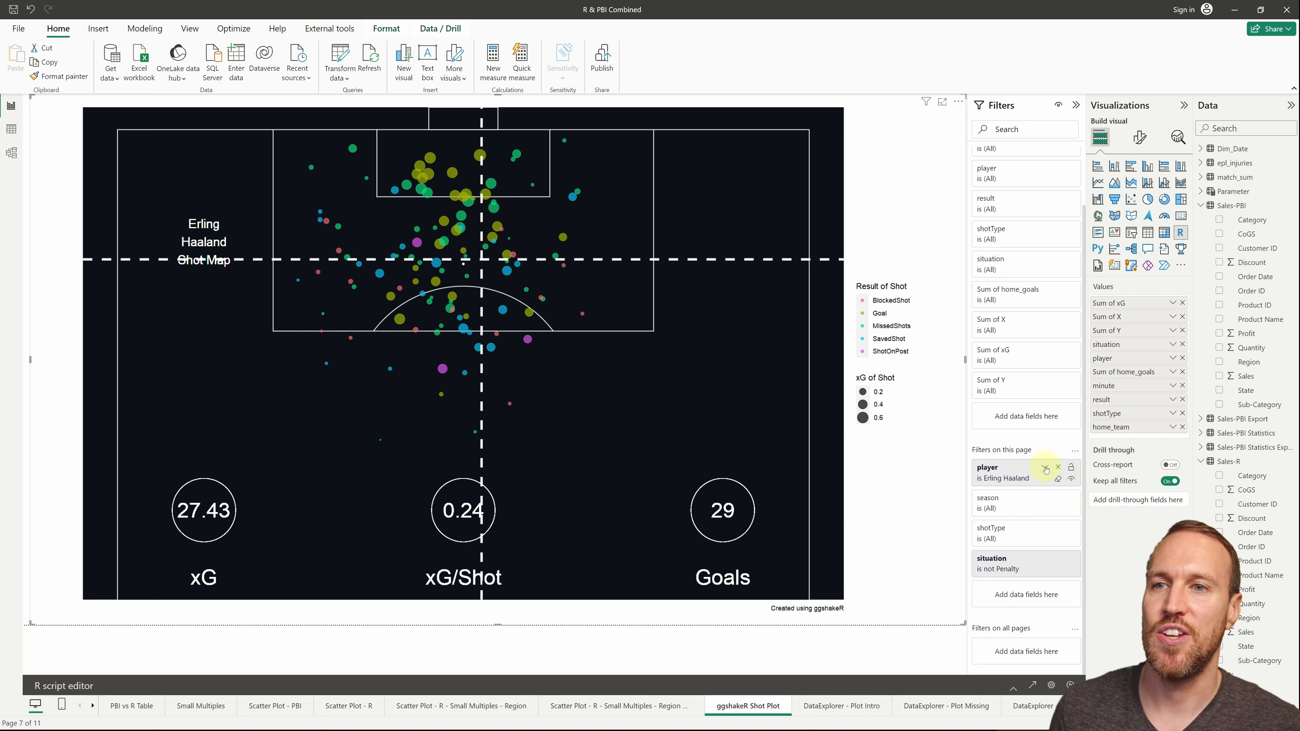
left_click(1046, 467)
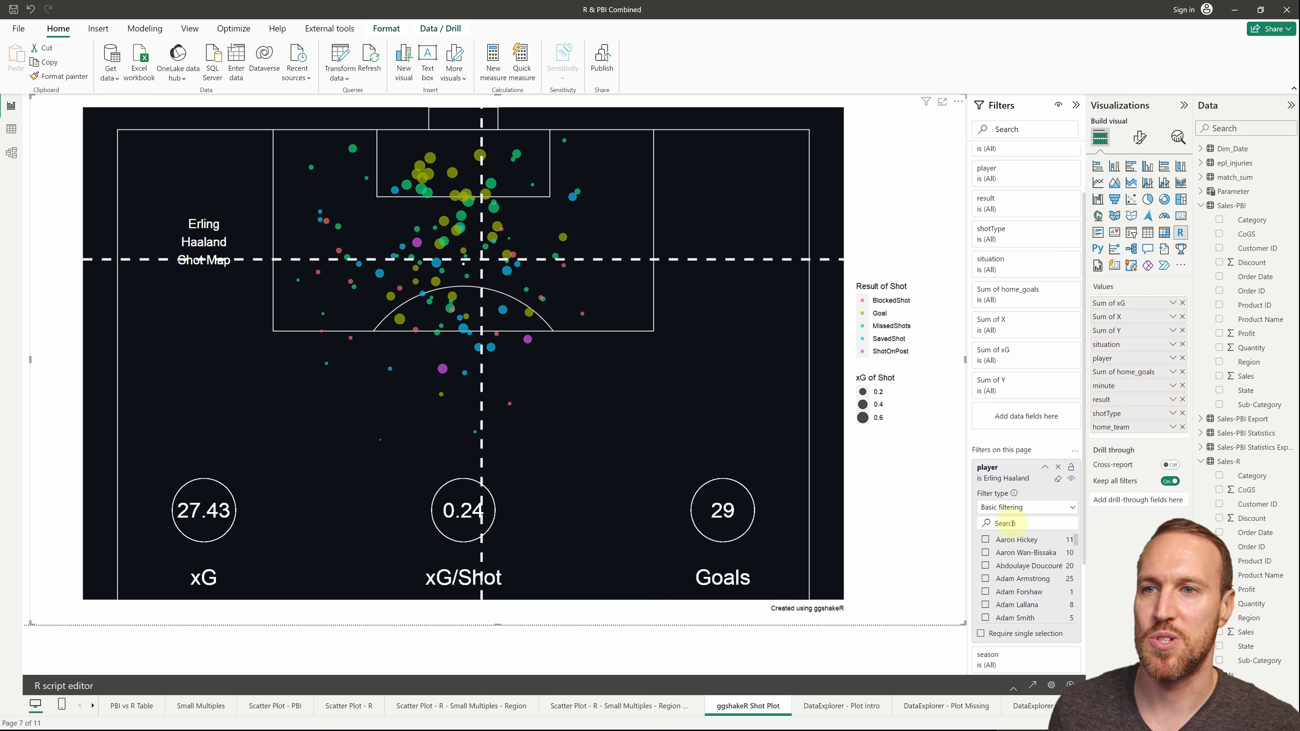
left_click(1012, 523)
type("kane")
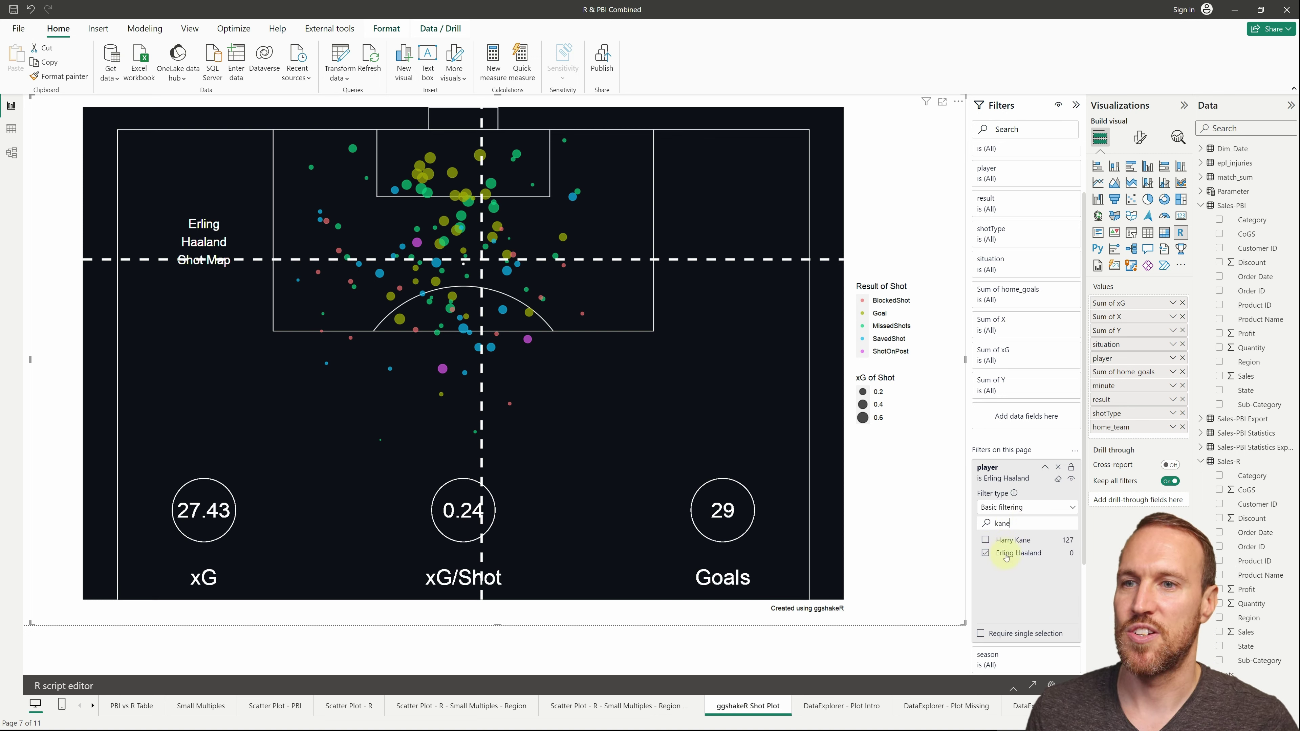
left_click(986, 552)
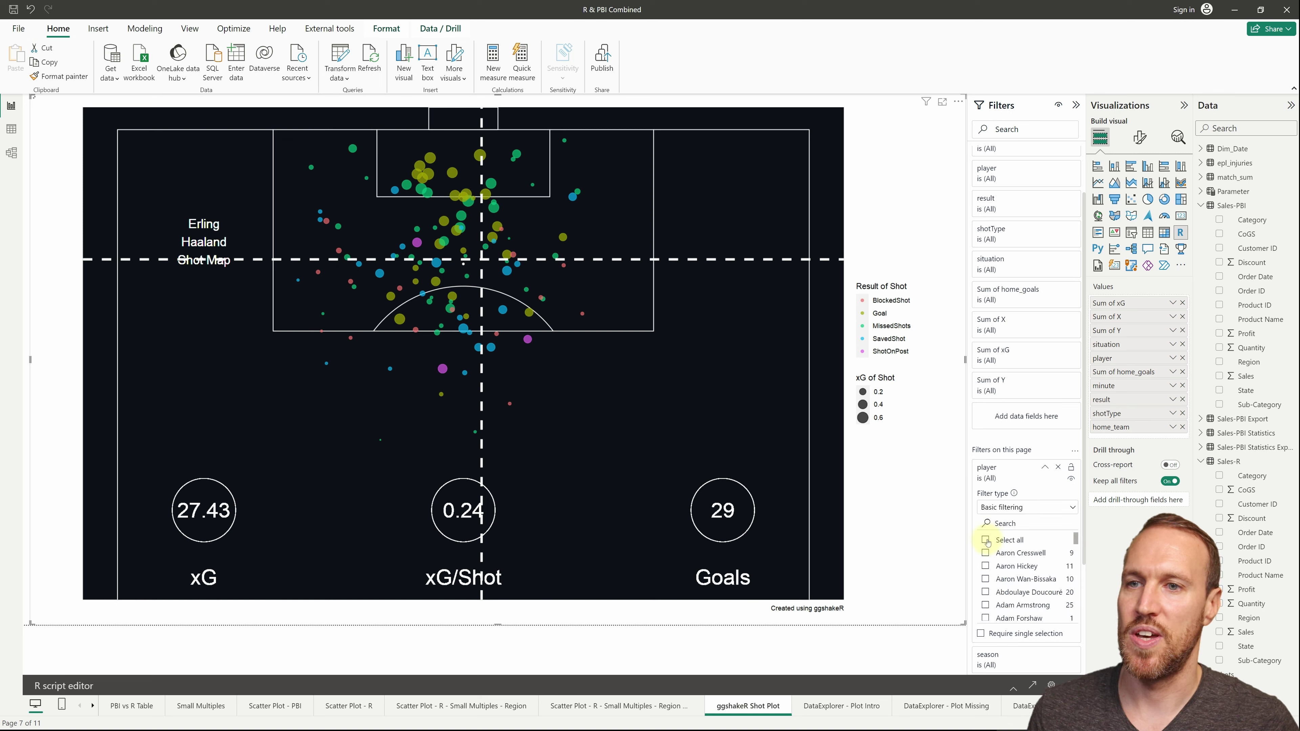
left_click(1005, 522)
type("kane")
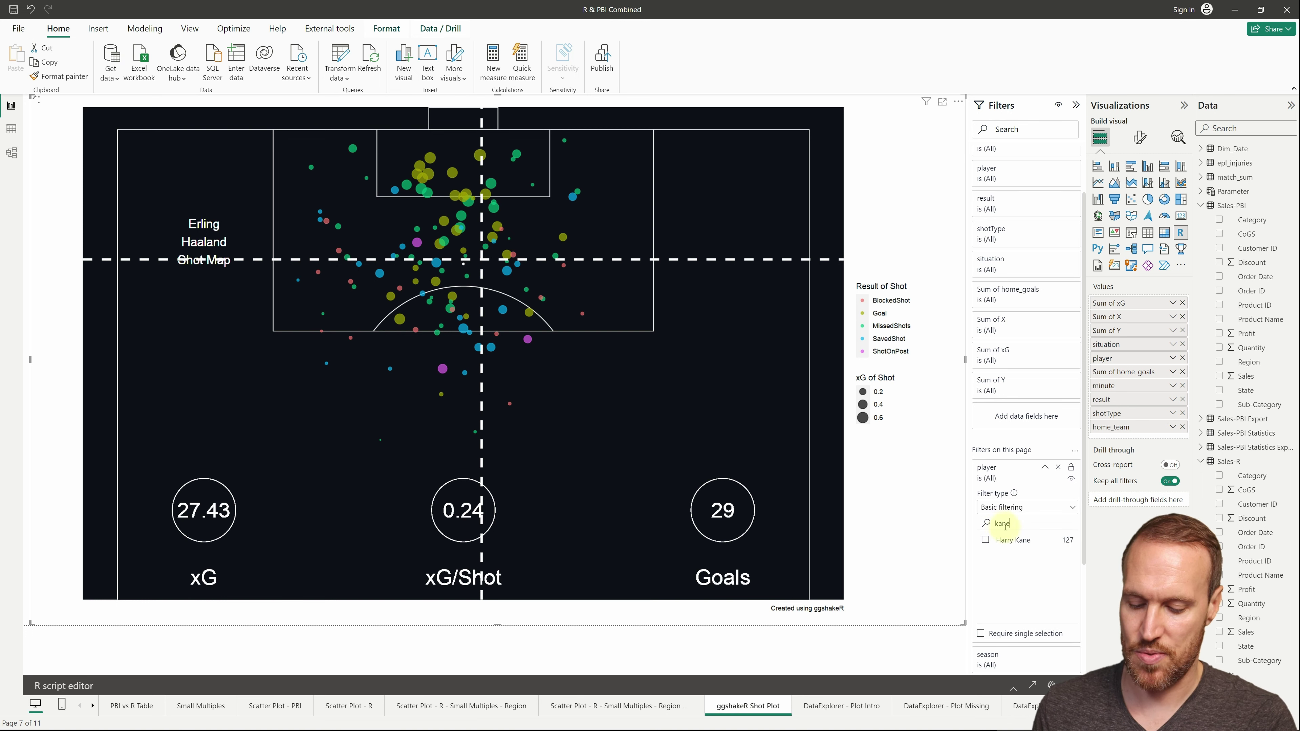
left_click(987, 540)
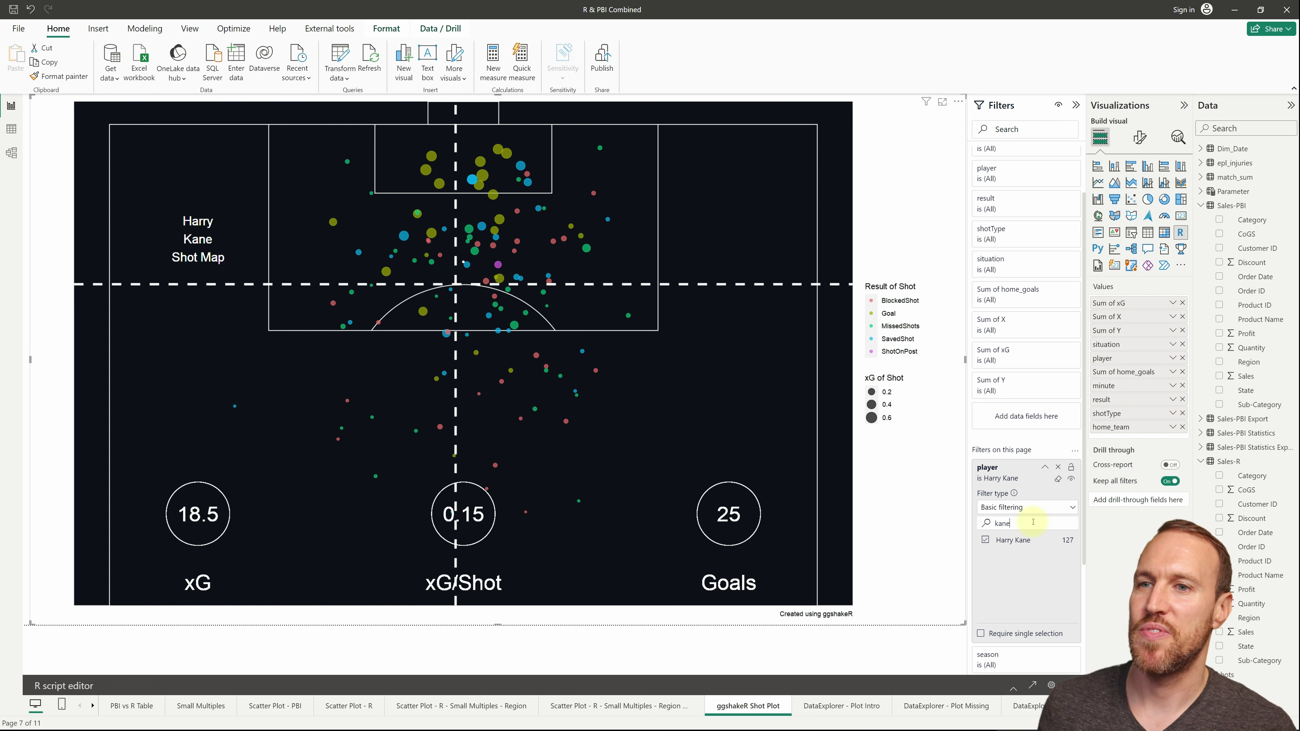
- Require a single selection in the page-level player filter and set it to Antony
key("BackSpace")
key("BackSpace")
key("BackSpace")
scroll(1052, 562, "down", 5)
scroll(1050, 573, "down", 4)
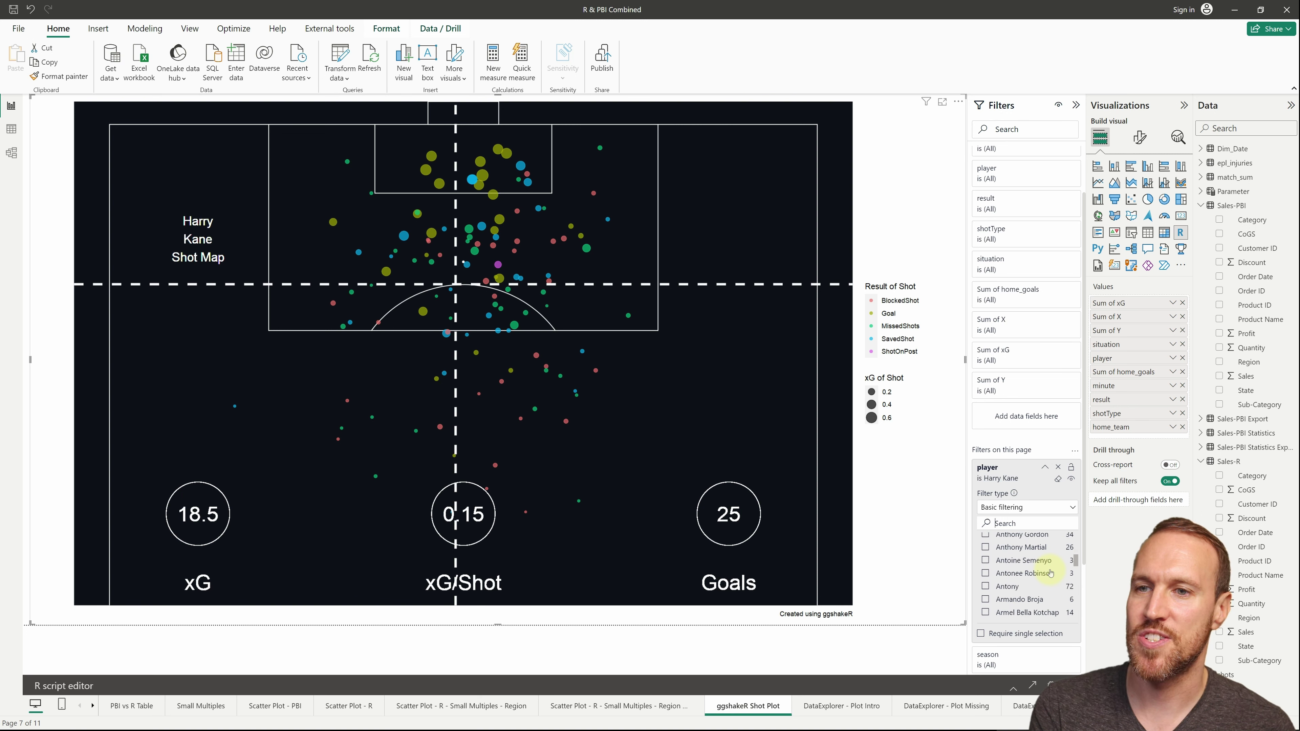
left_click(1007, 586)
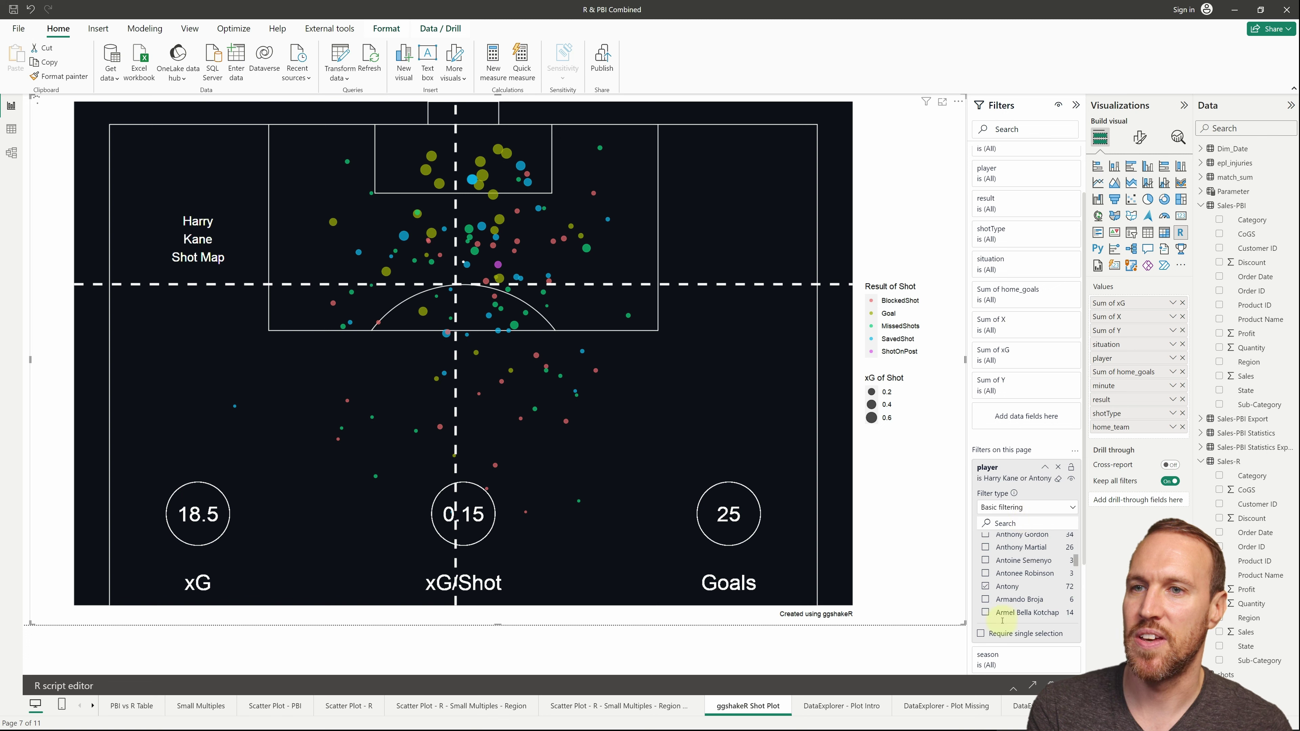
left_click(981, 633)
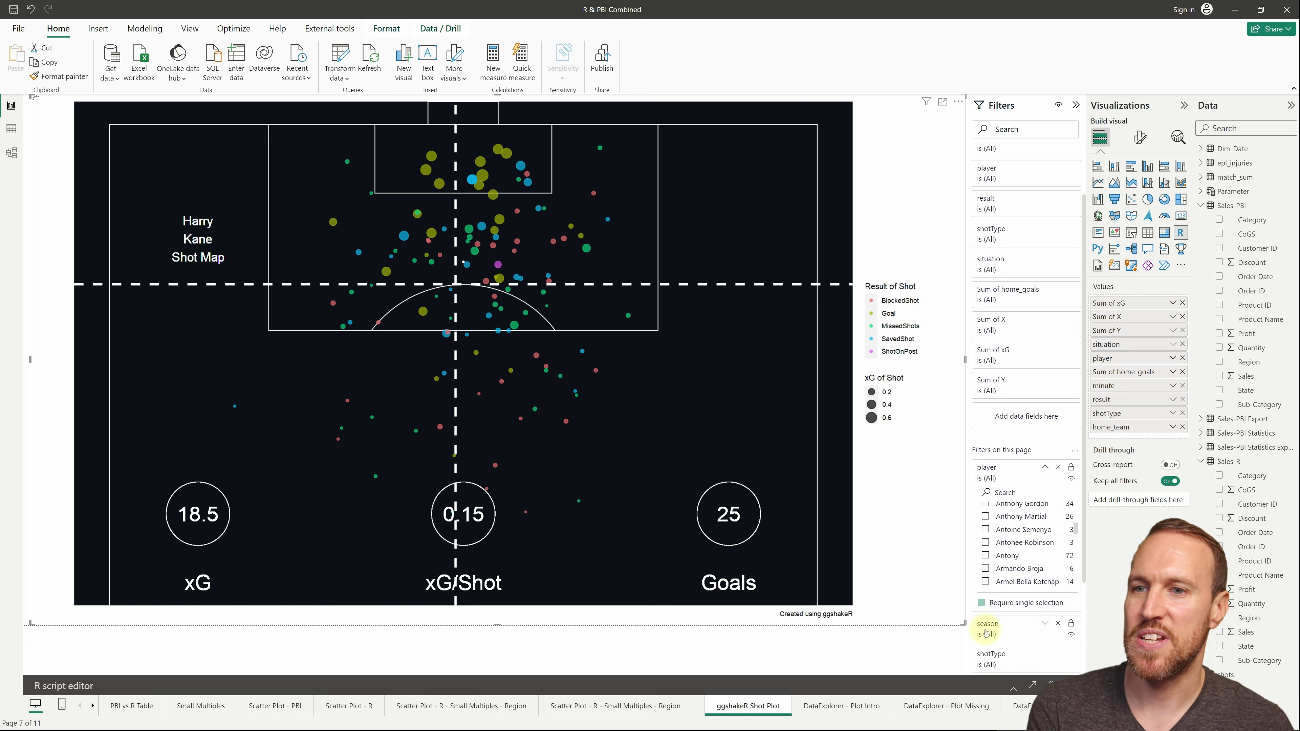
left_click(988, 557)
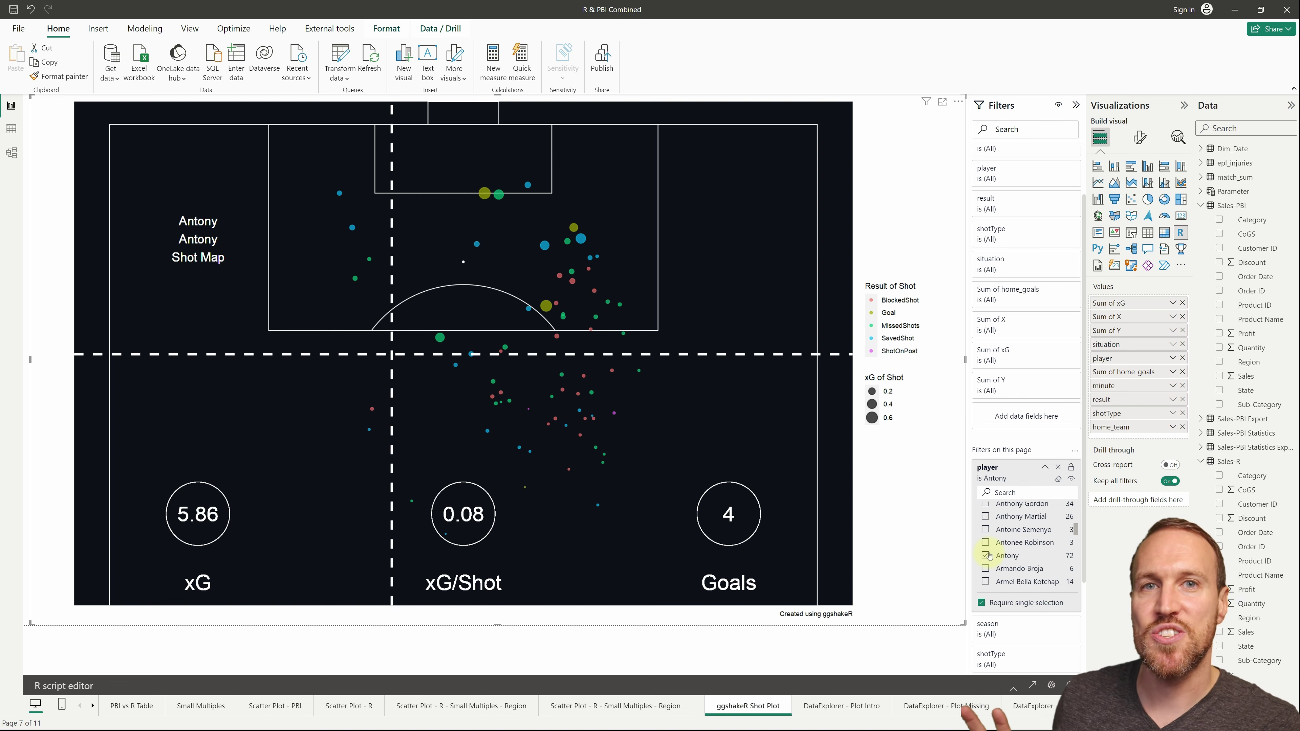
- Open the DataExplorer - Plot Intro page and review its R visual together with the plot_intro script behind it
left_click(838, 707)
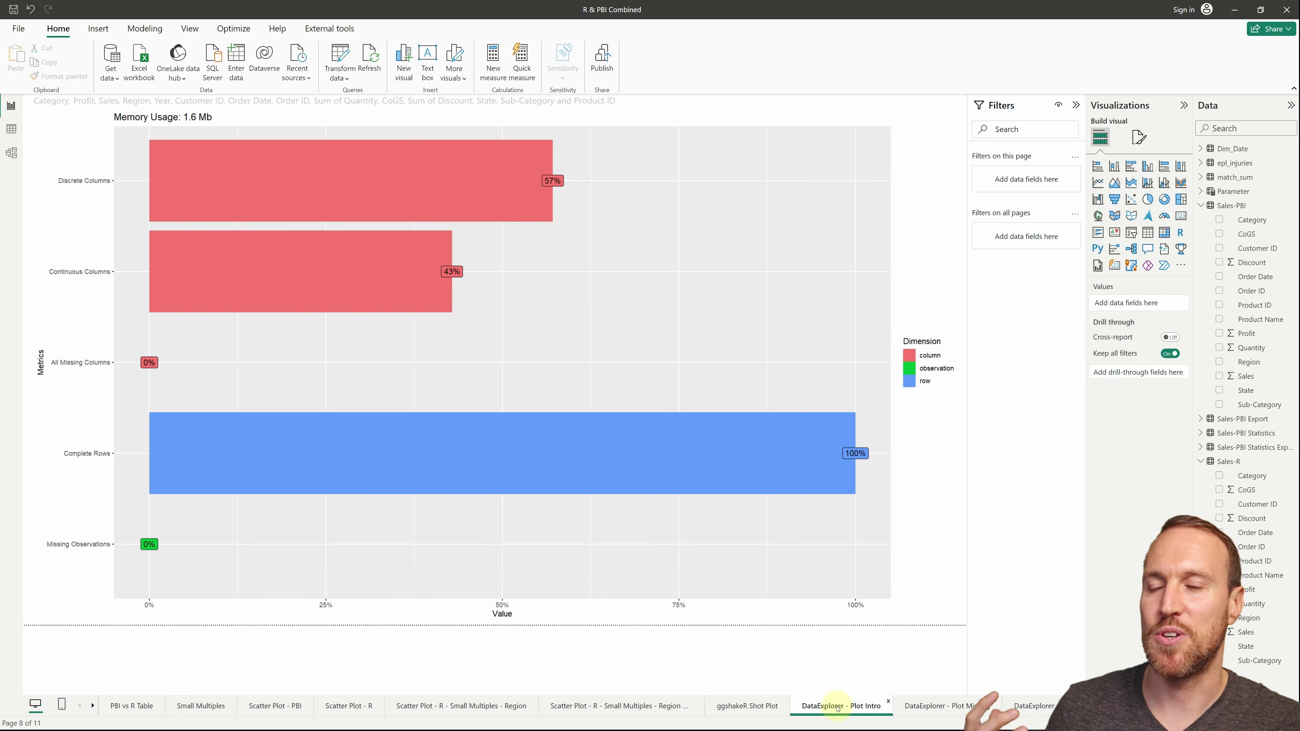
left_click(775, 343)
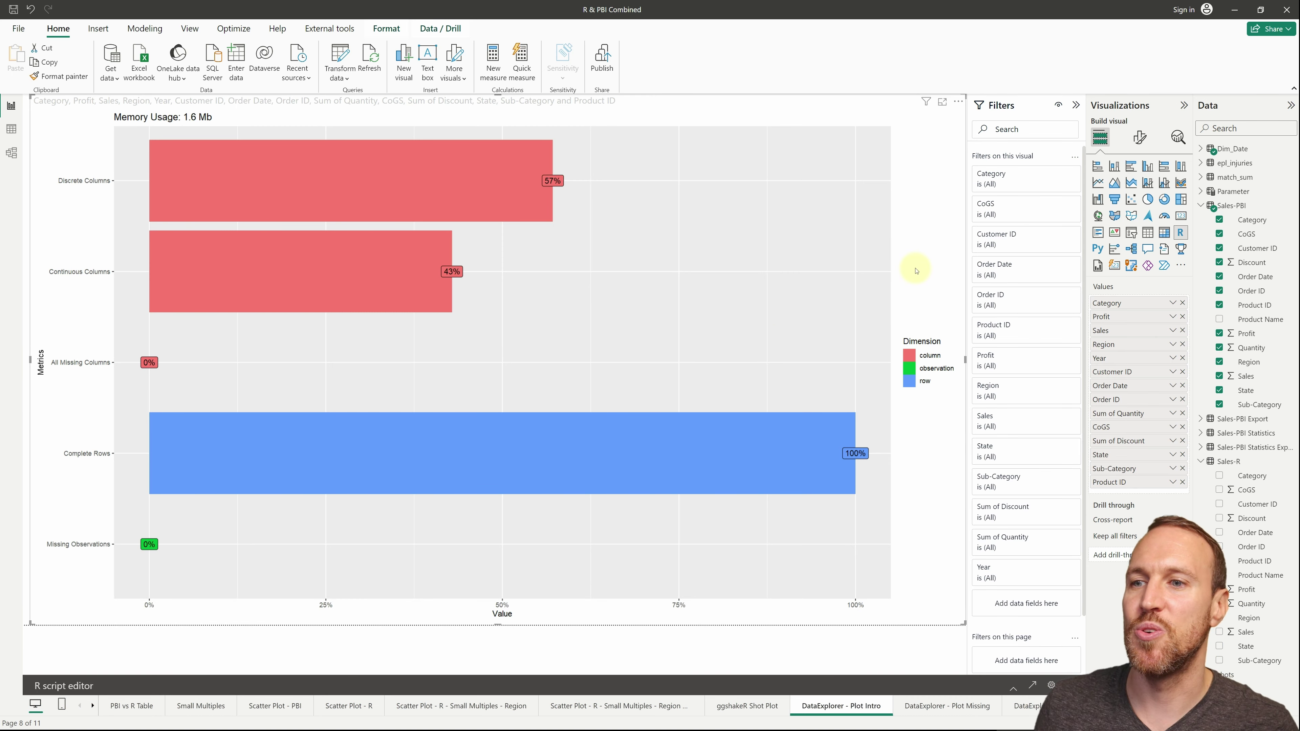
left_click(1014, 689)
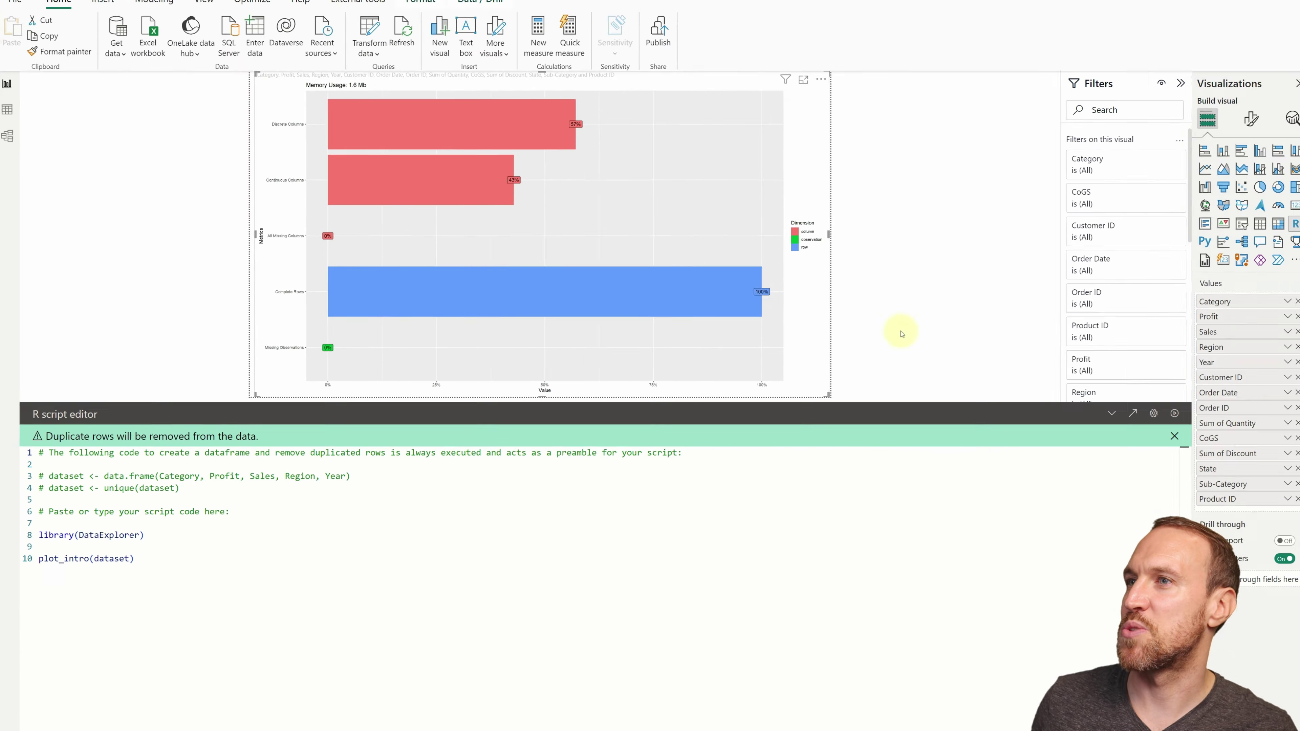
left_click(900, 334)
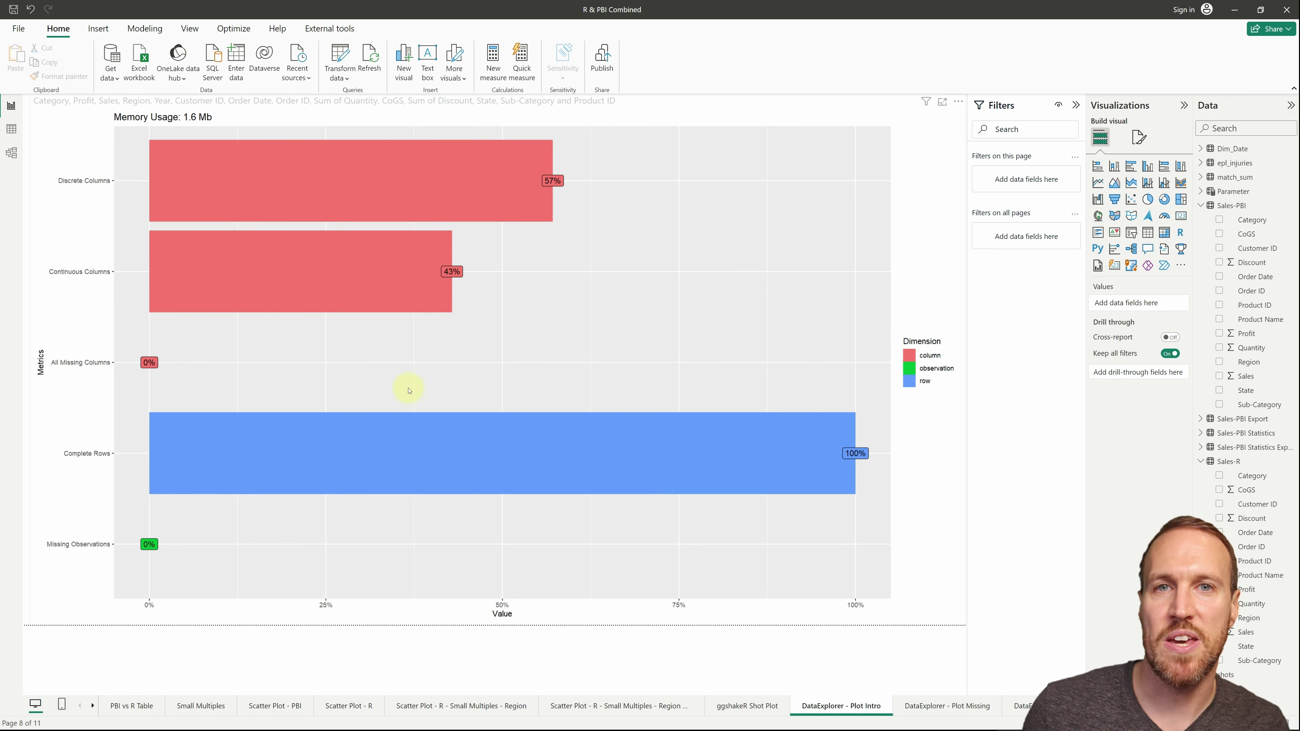
left_click(920, 236)
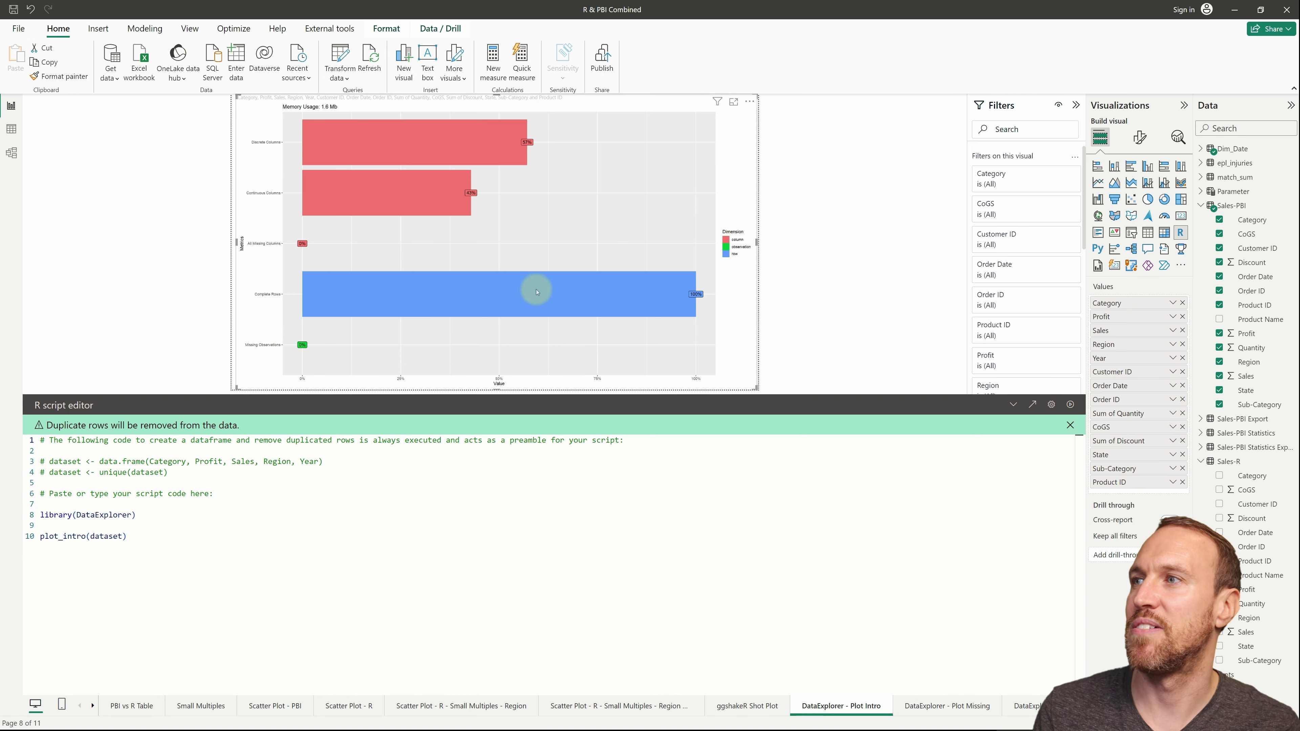
- View the DataExplorer - Plot Missing page, and review the plot_bar script and category bar charts on the Plot Bar page
left_click(933, 709)
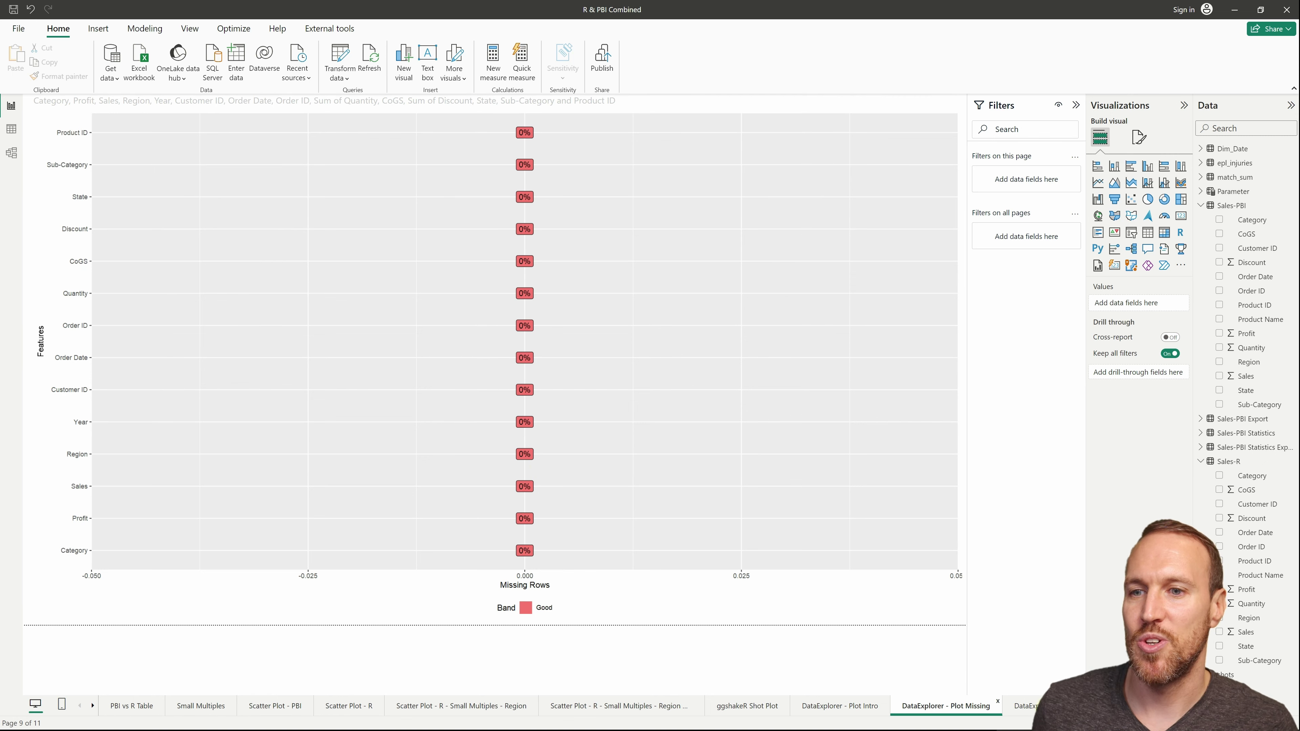
left_click(1024, 706)
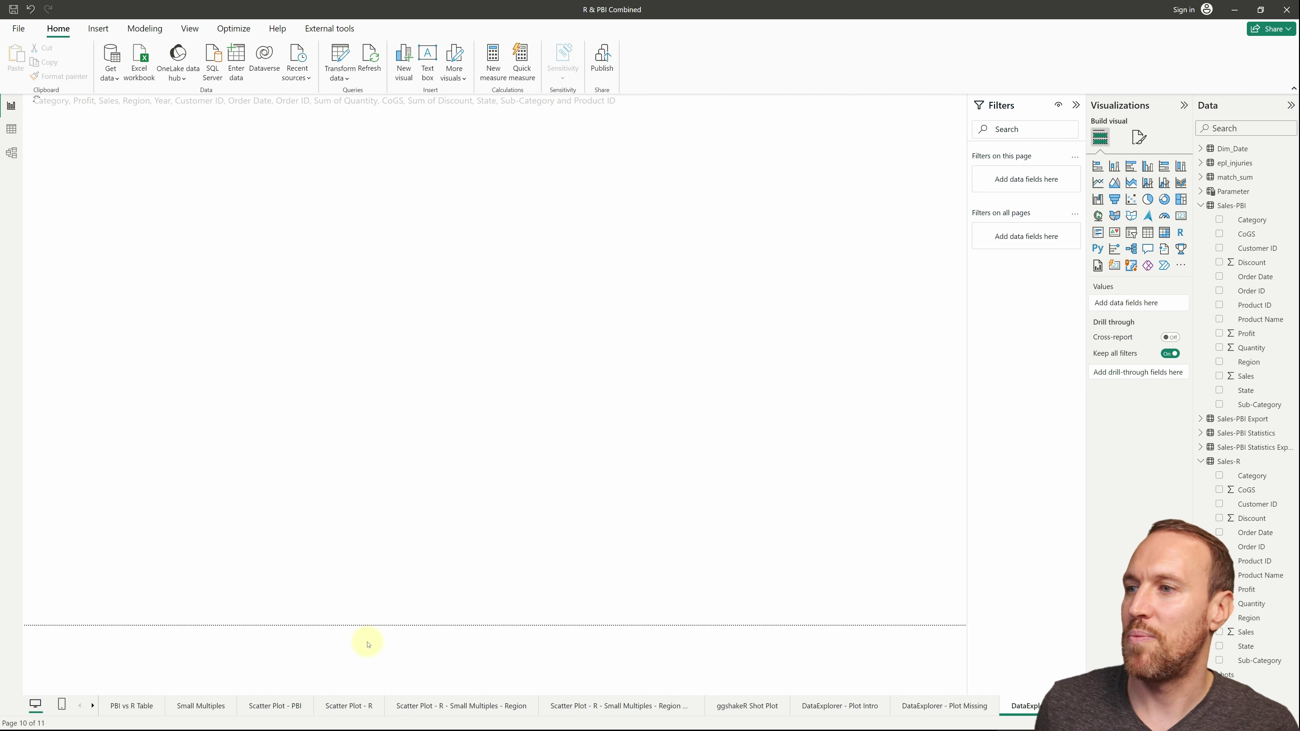
left_click(92, 705)
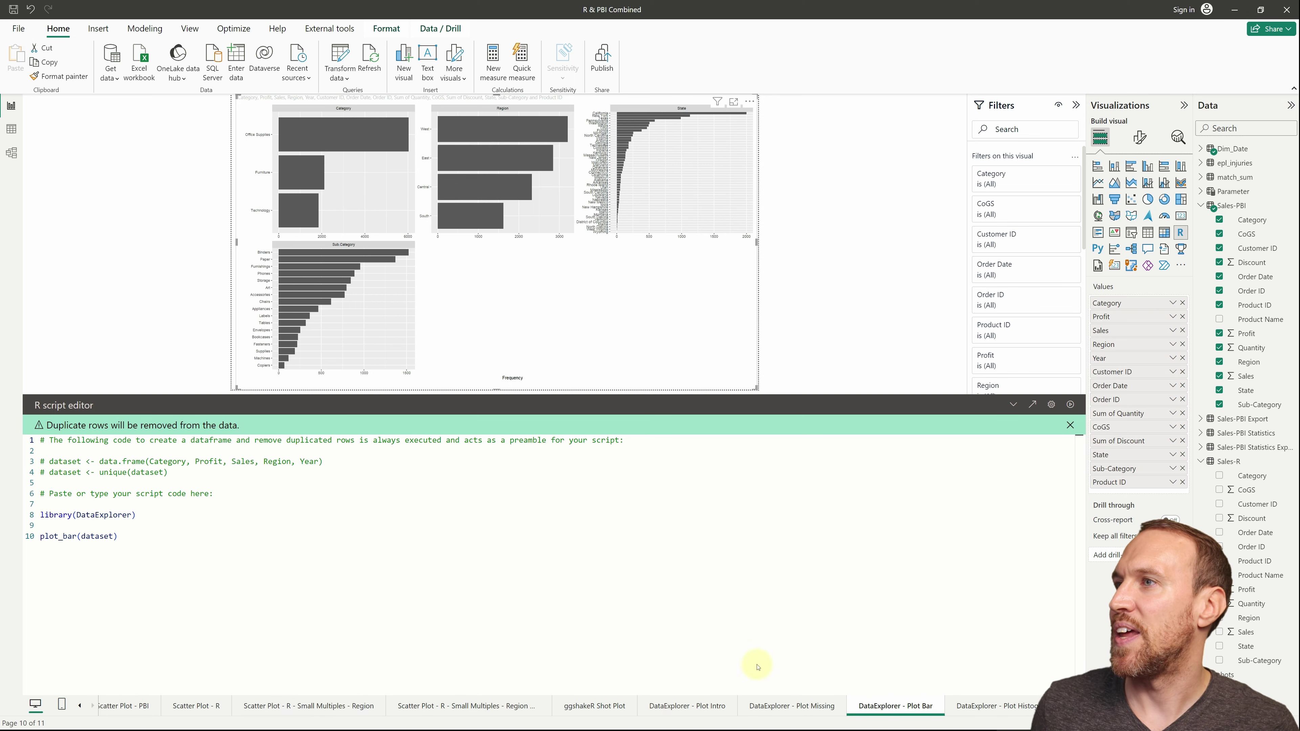
left_click(1013, 405)
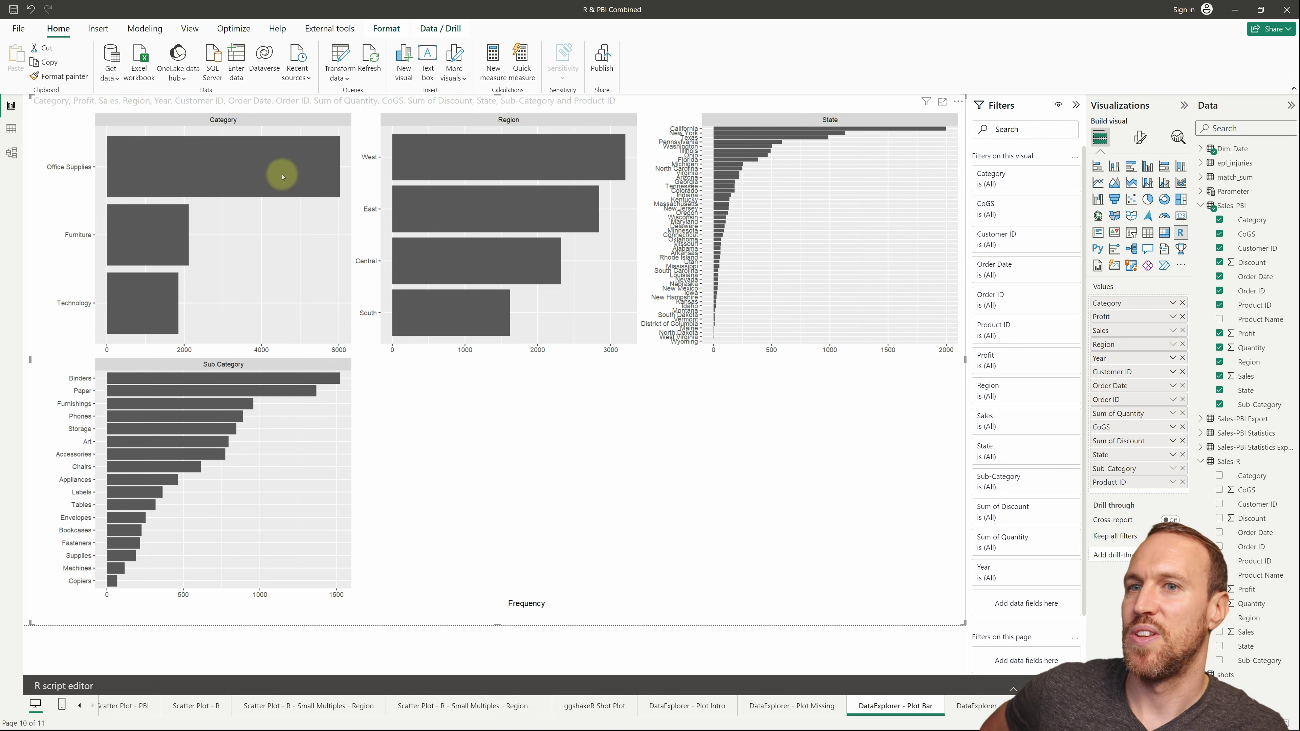
- View the histograms of the numeric columns on the DataExplorer - Plot Histogram page, and open the report's queries for transformation
left_click(1011, 707)
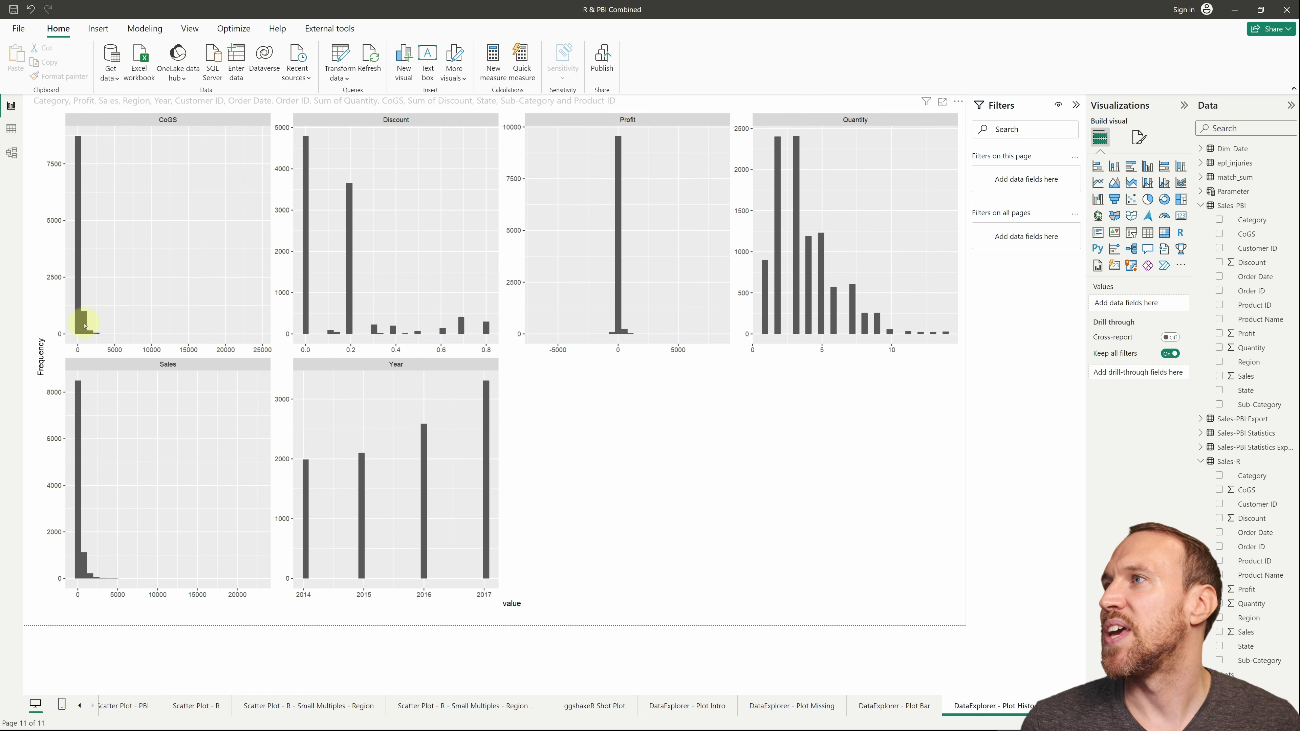
left_click(334, 317)
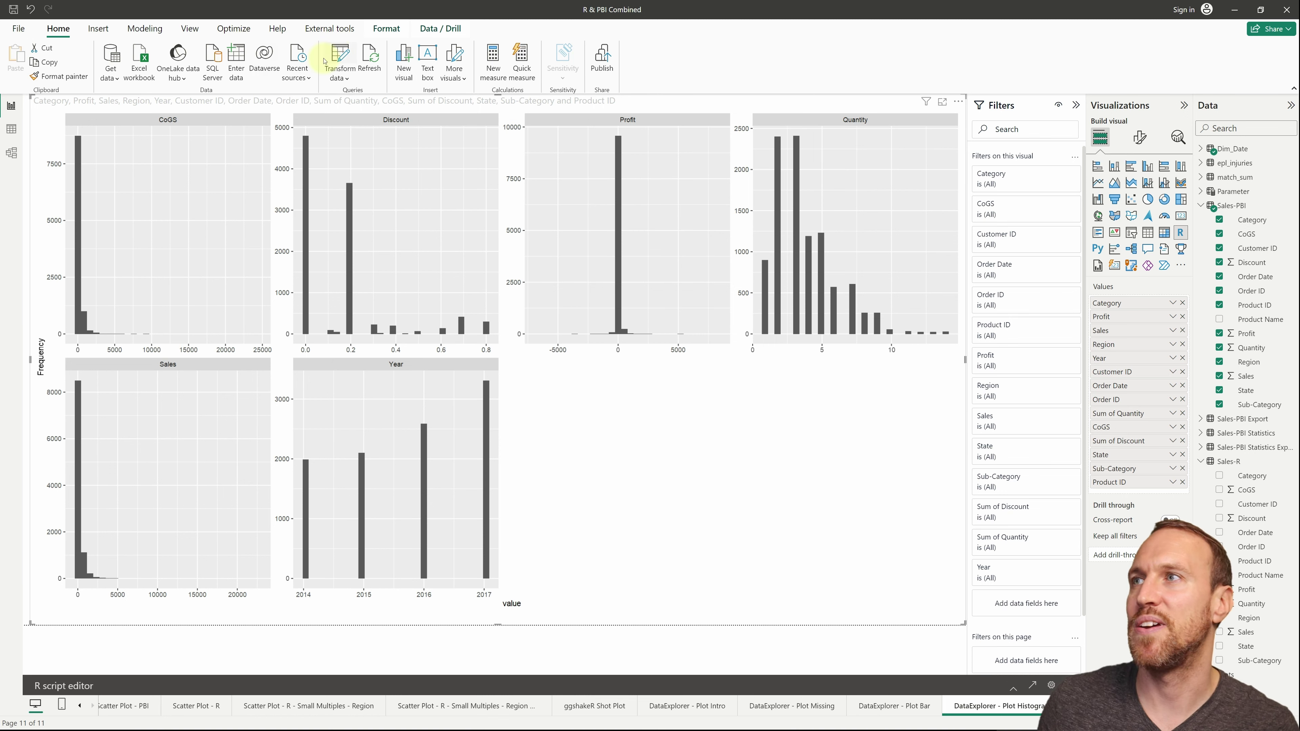
left_click(339, 55)
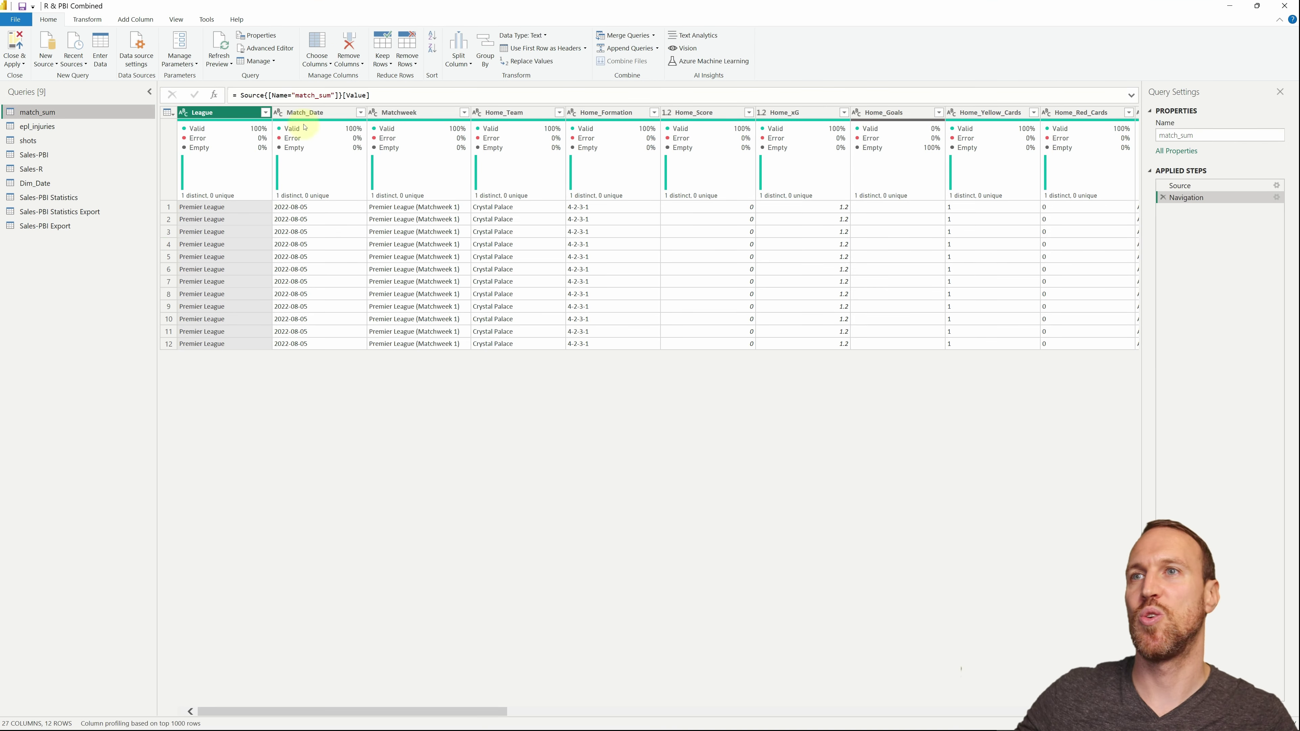
- Open the Sales-PBI query and review its columns and the actions available for the entire table, including Copy Entire Table
left_click(48, 158)
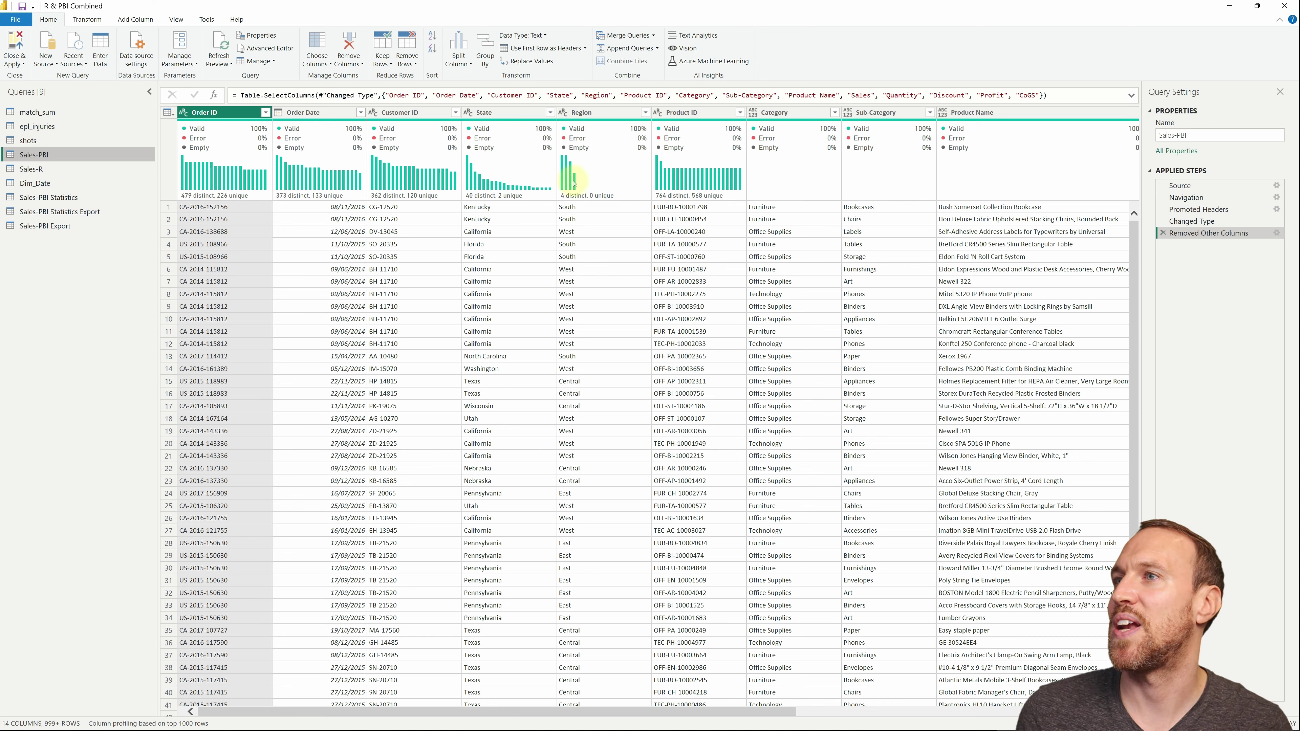
mouse_move(733, 177)
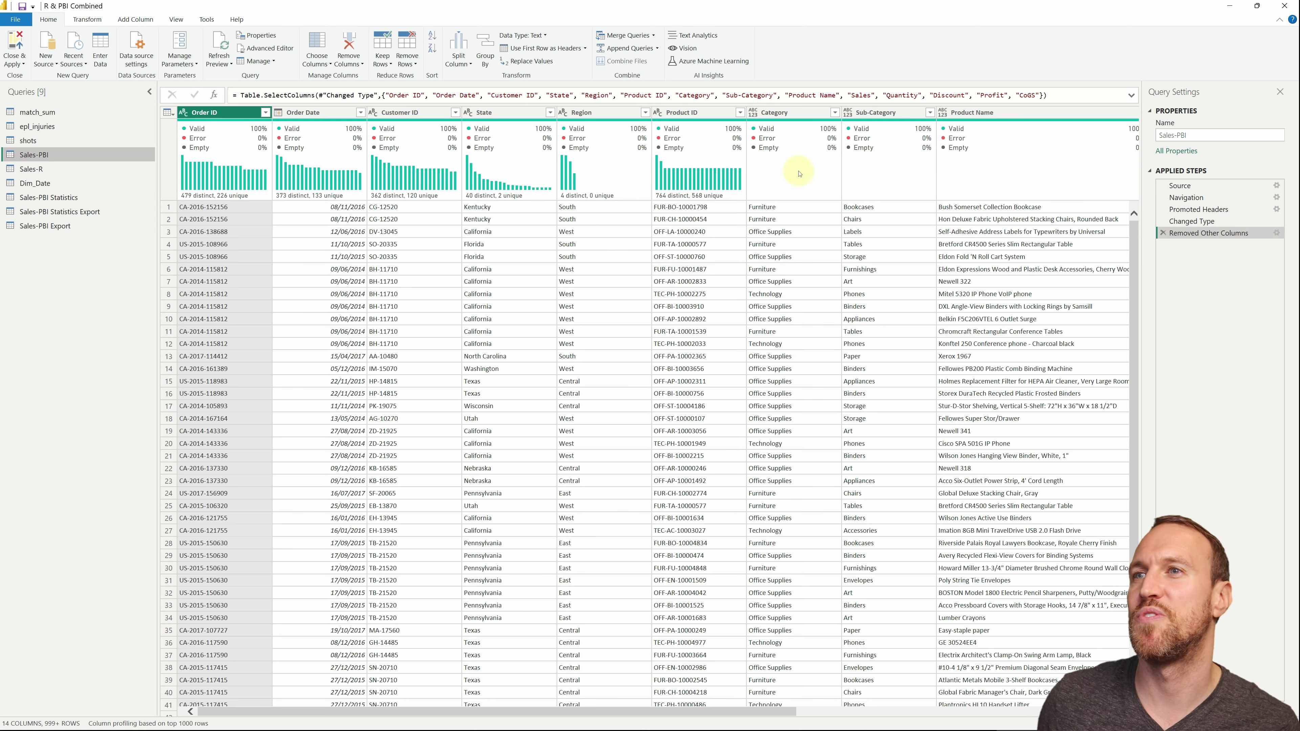
mouse_move(449, 203)
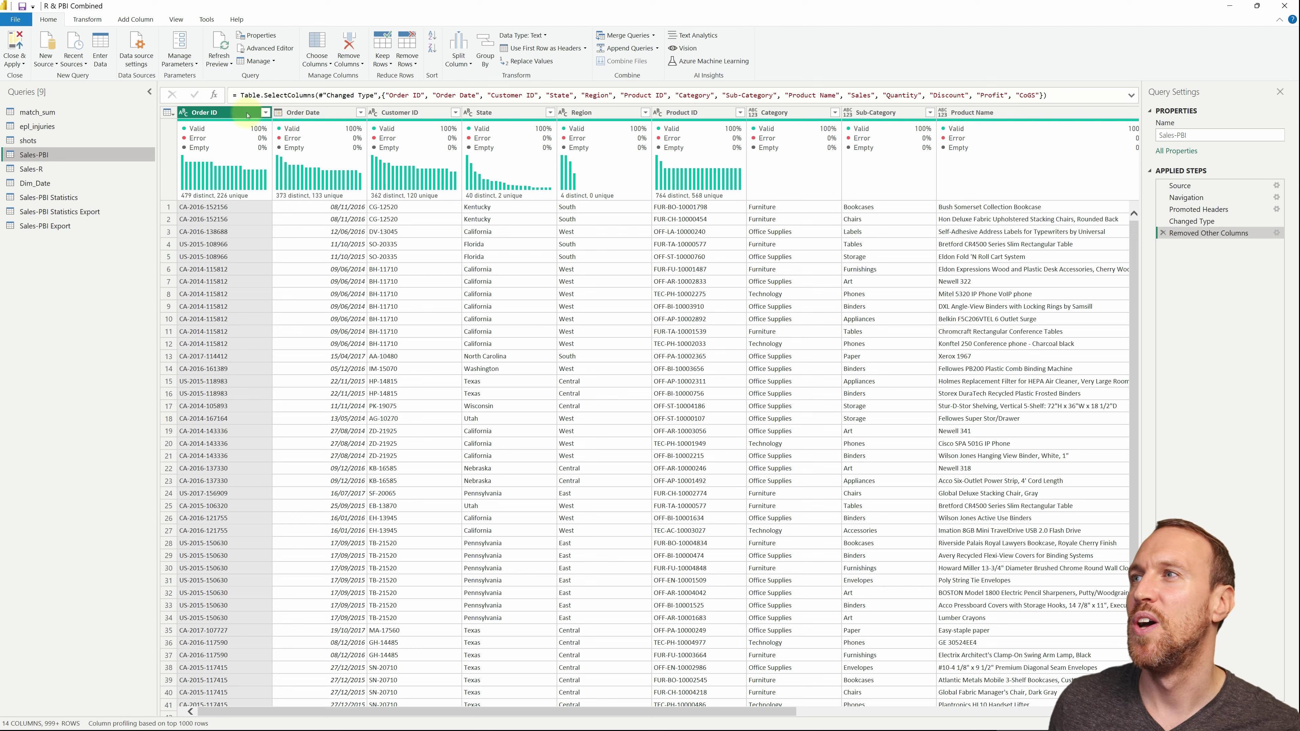
left_click(168, 113)
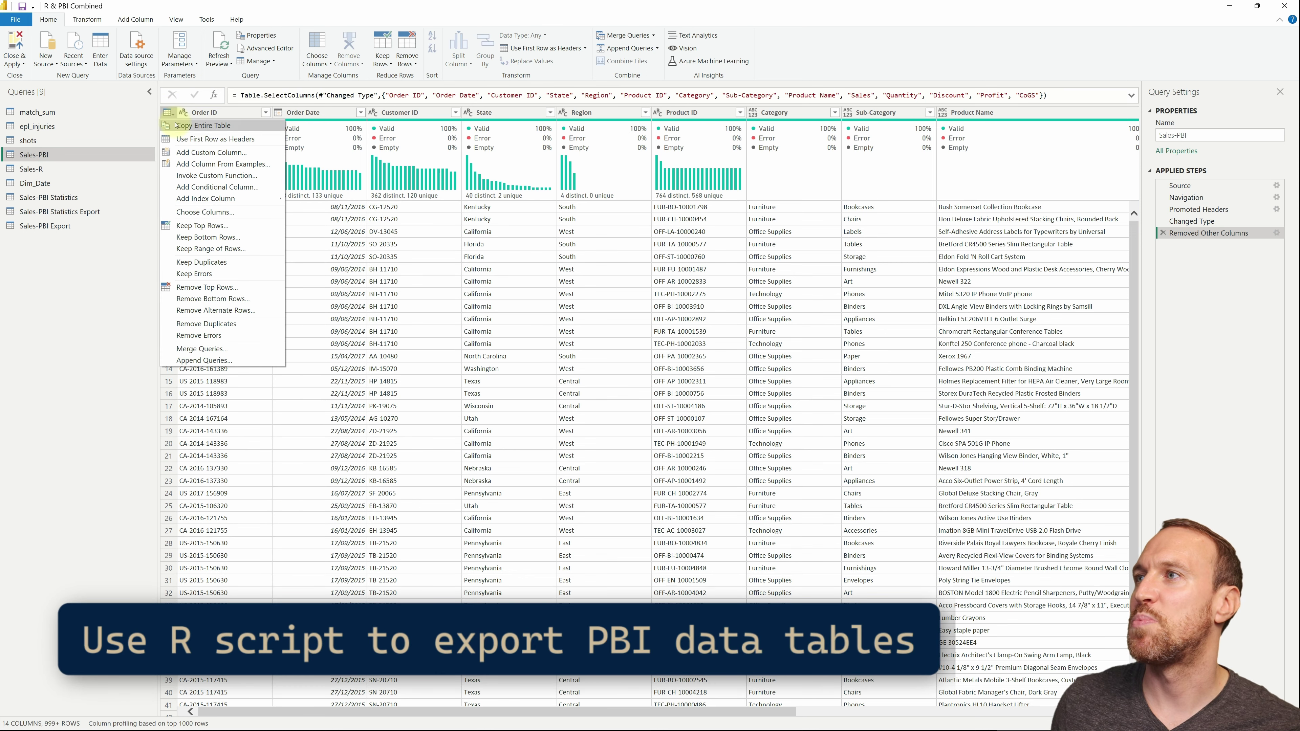
left_click(122, 252)
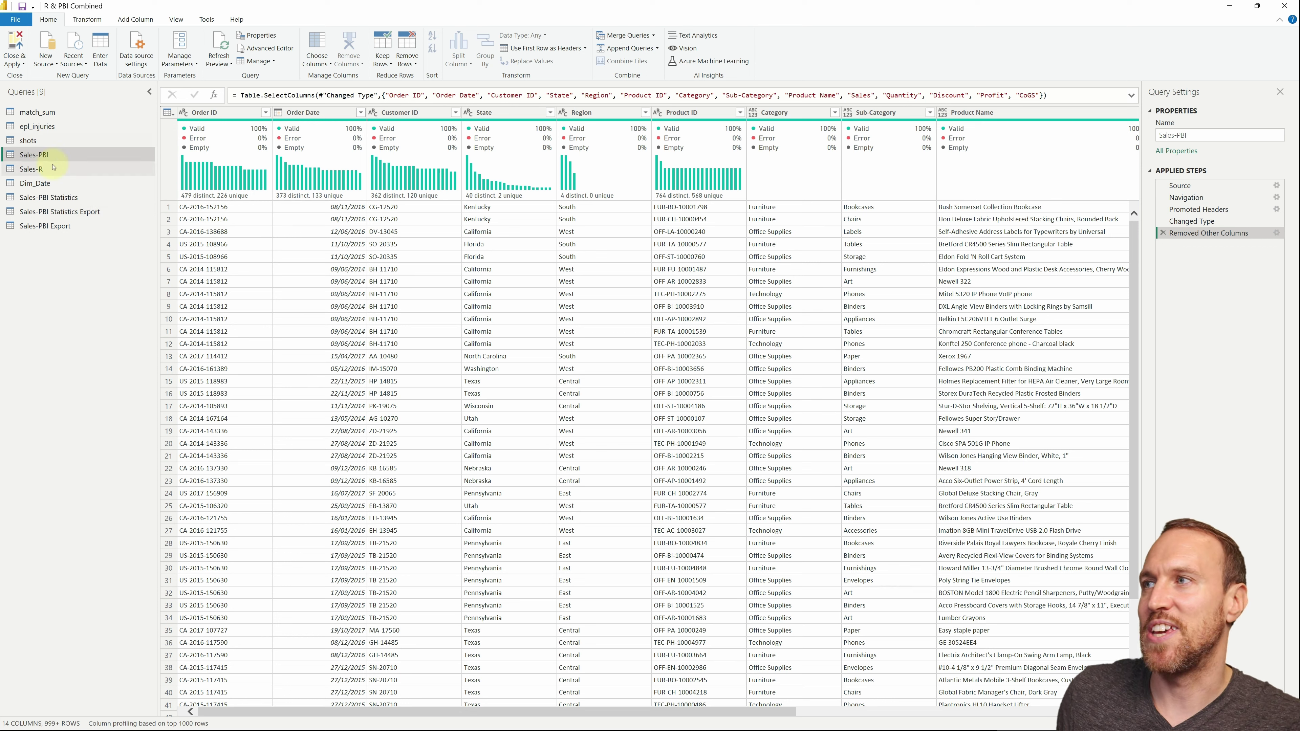
- Open the Sales-PBI Export query and review its R script step, which writes the dataset to Sales_Export.csv with write.csv and row.names=FALSE
left_click(45, 226)
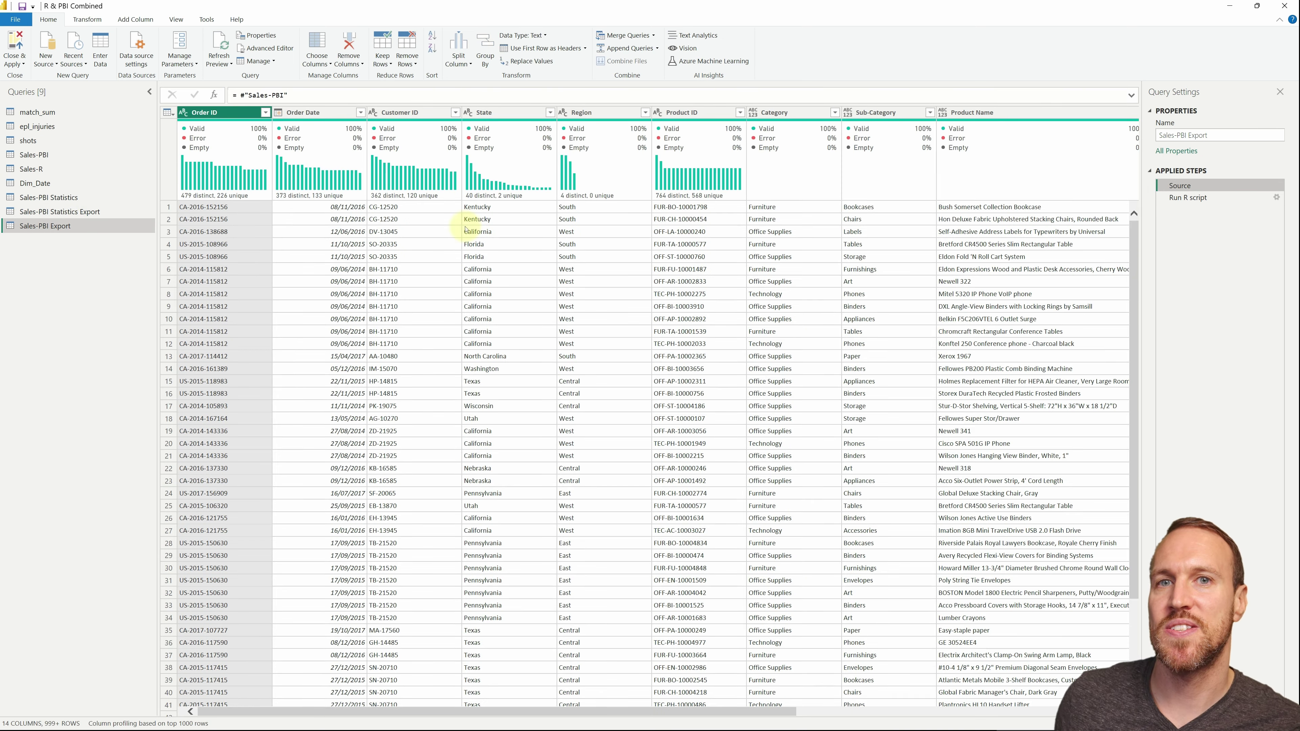
left_click(87, 19)
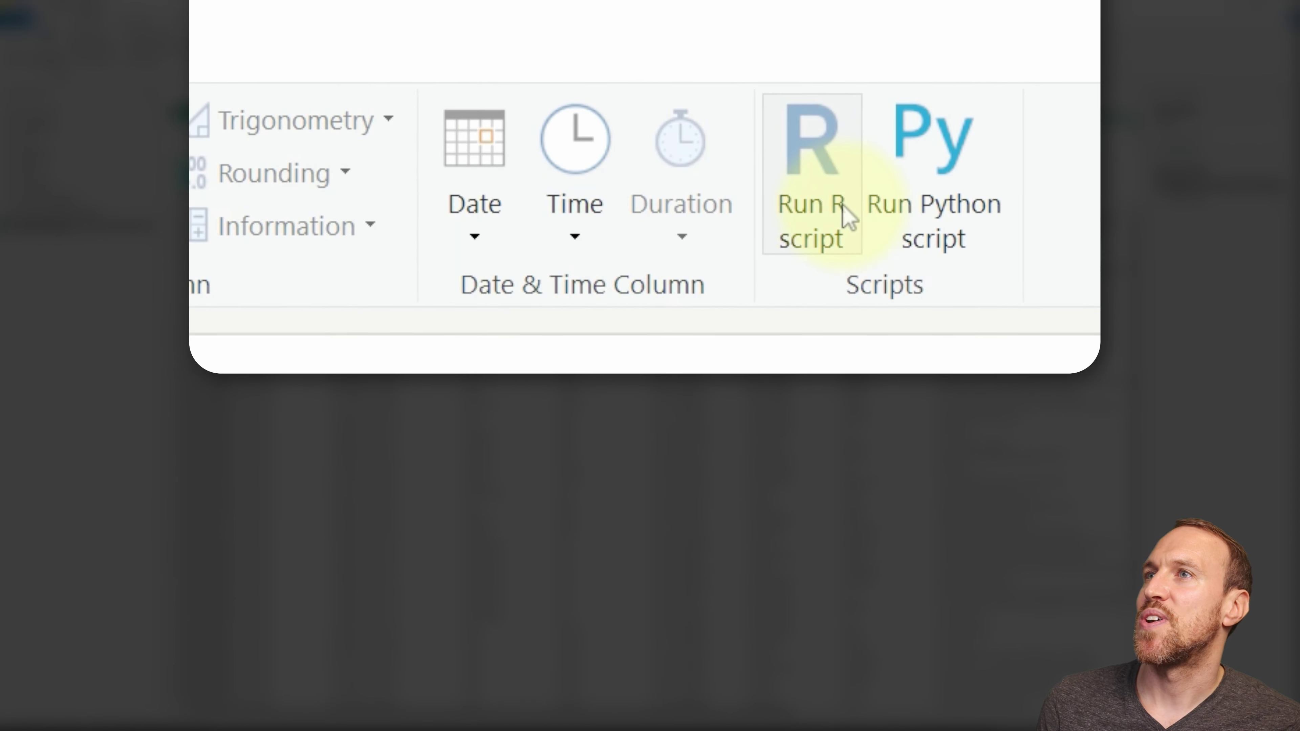
left_click(846, 215)
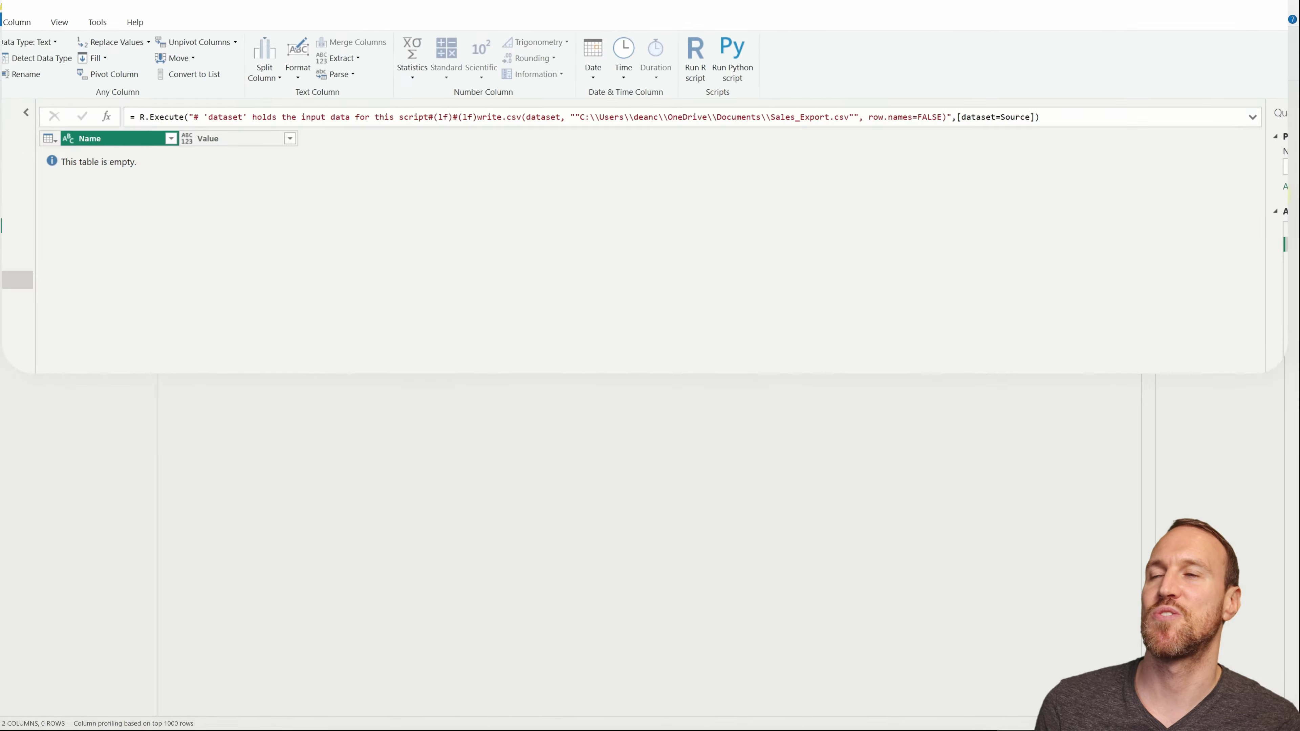
left_click(1278, 193)
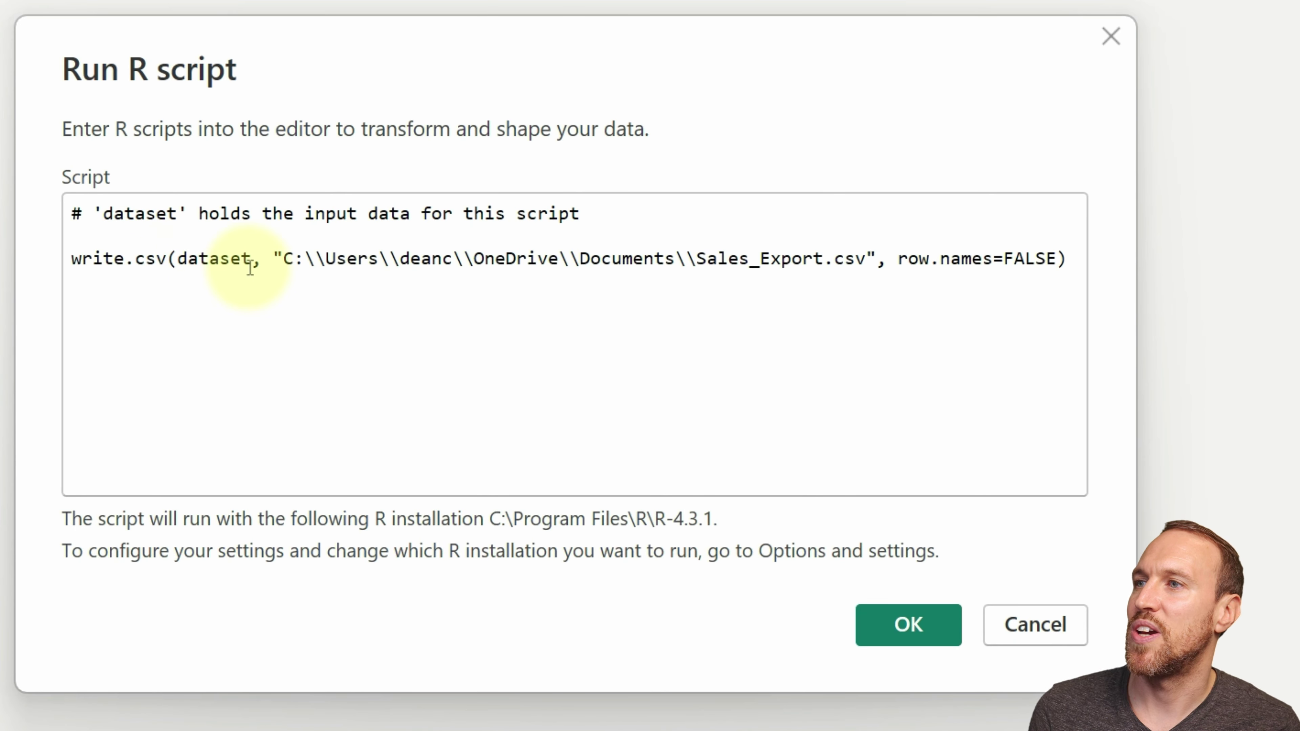
left_click_drag(250, 259, 72, 258)
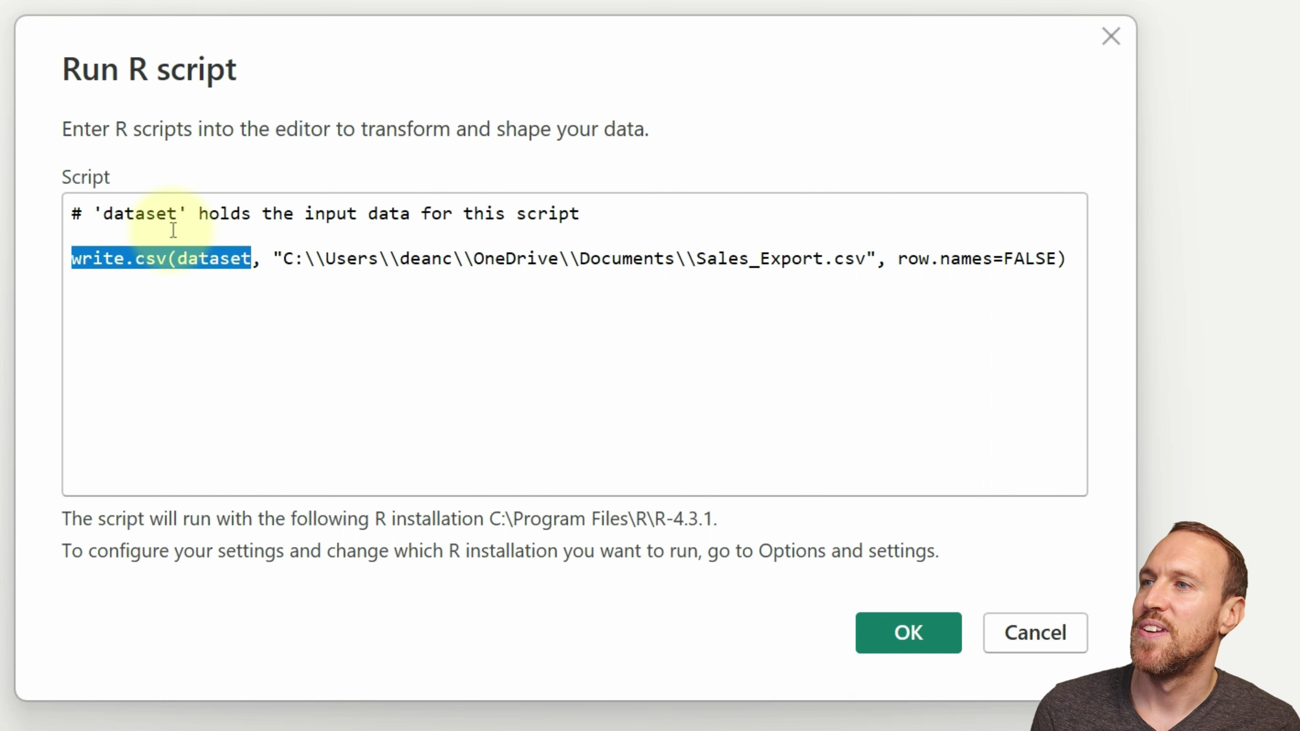
left_click(242, 271)
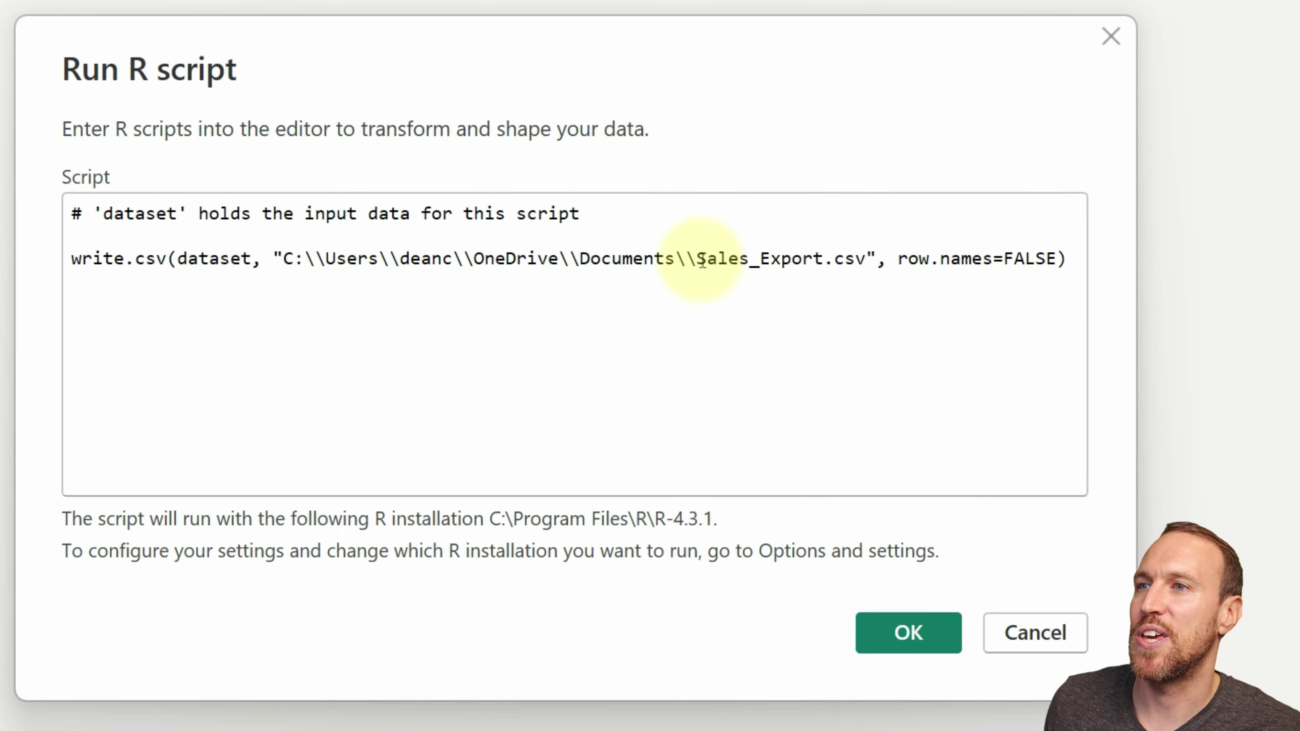
left_click_drag(697, 259, 849, 264)
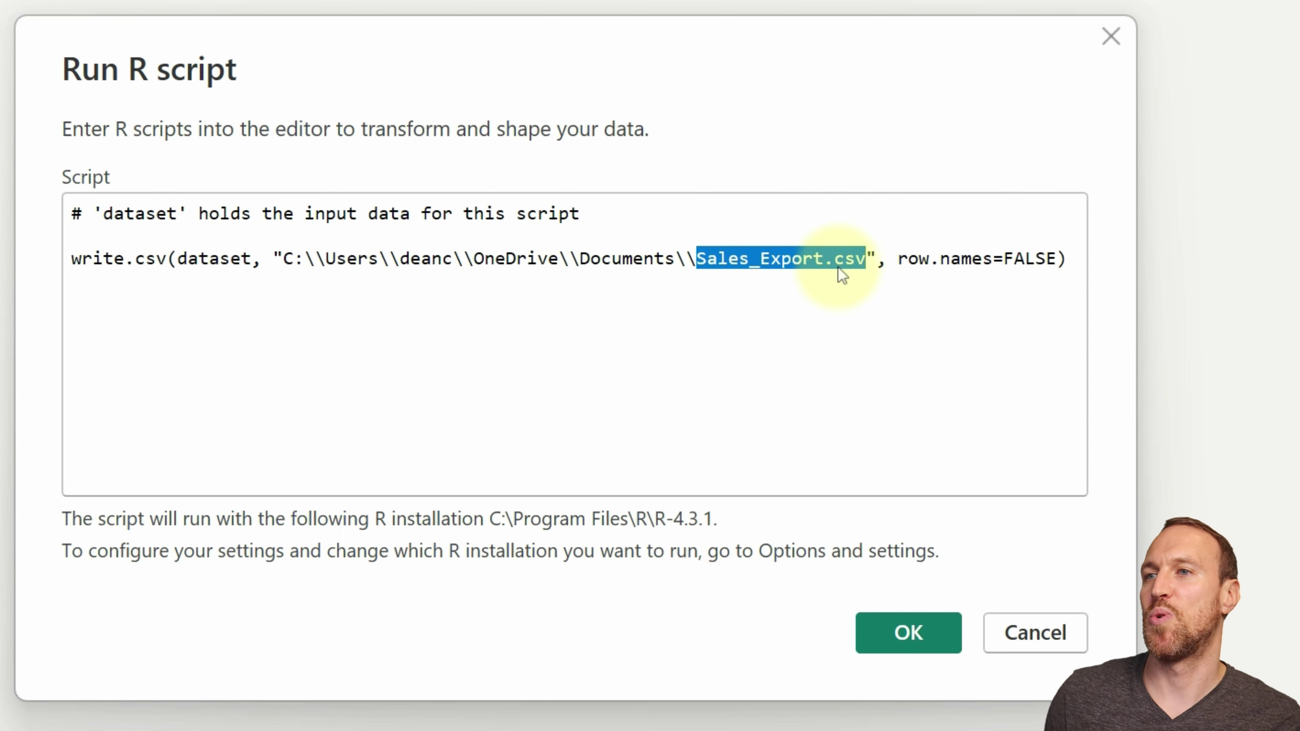
left_click(896, 257)
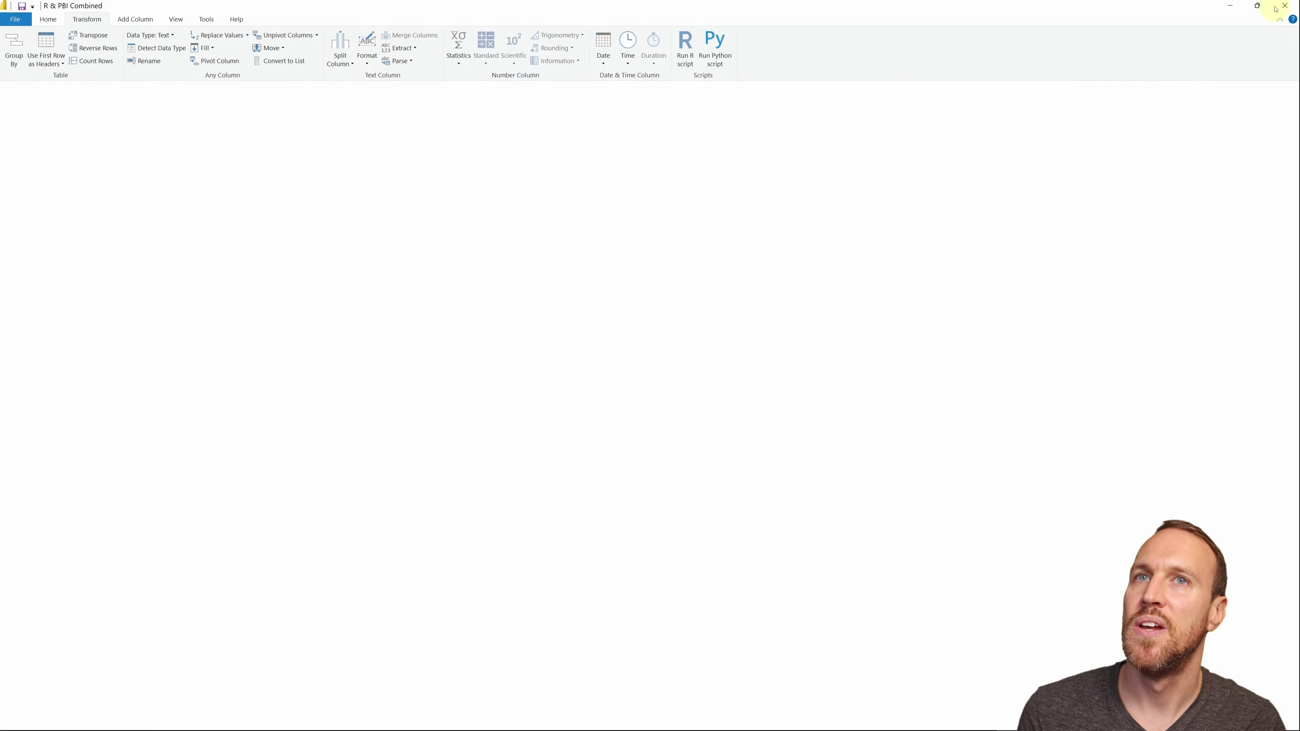
- Close the query editor and refresh the data of the Sales-PBI Export table from the report
left_click(1276, 9)
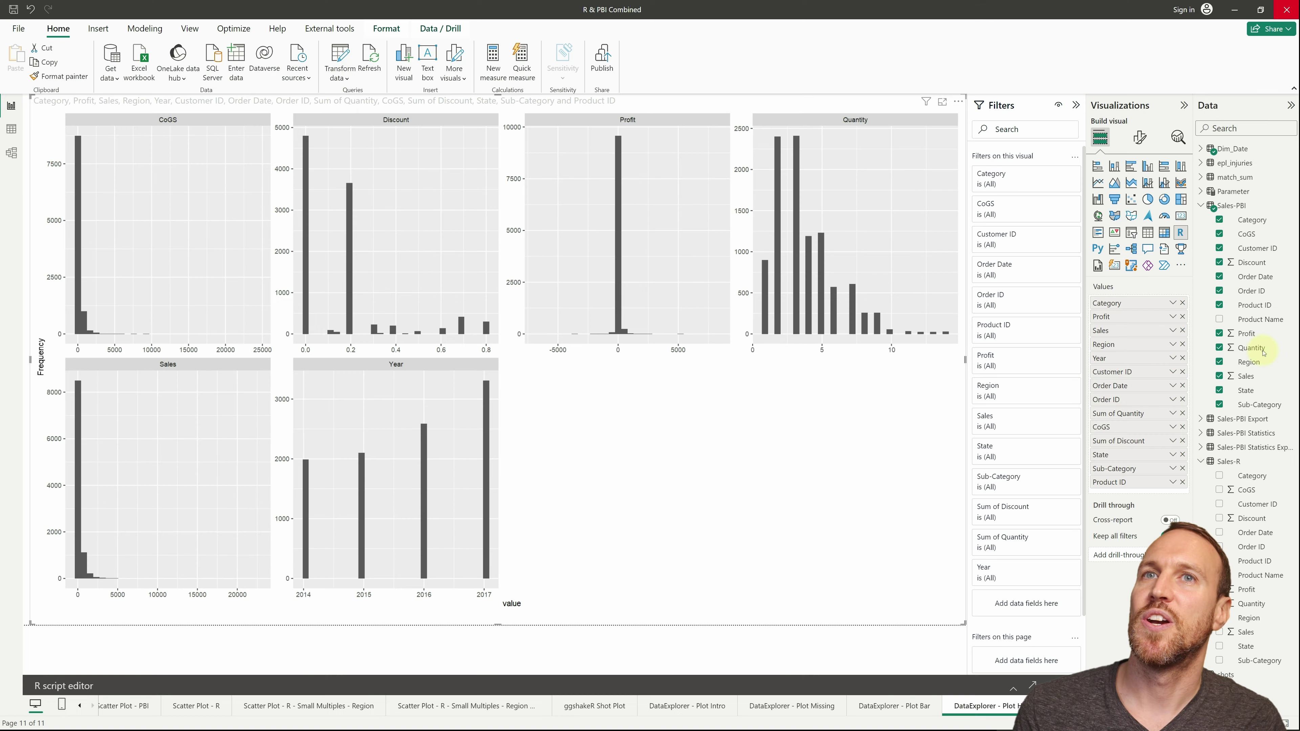
left_click(1234, 419)
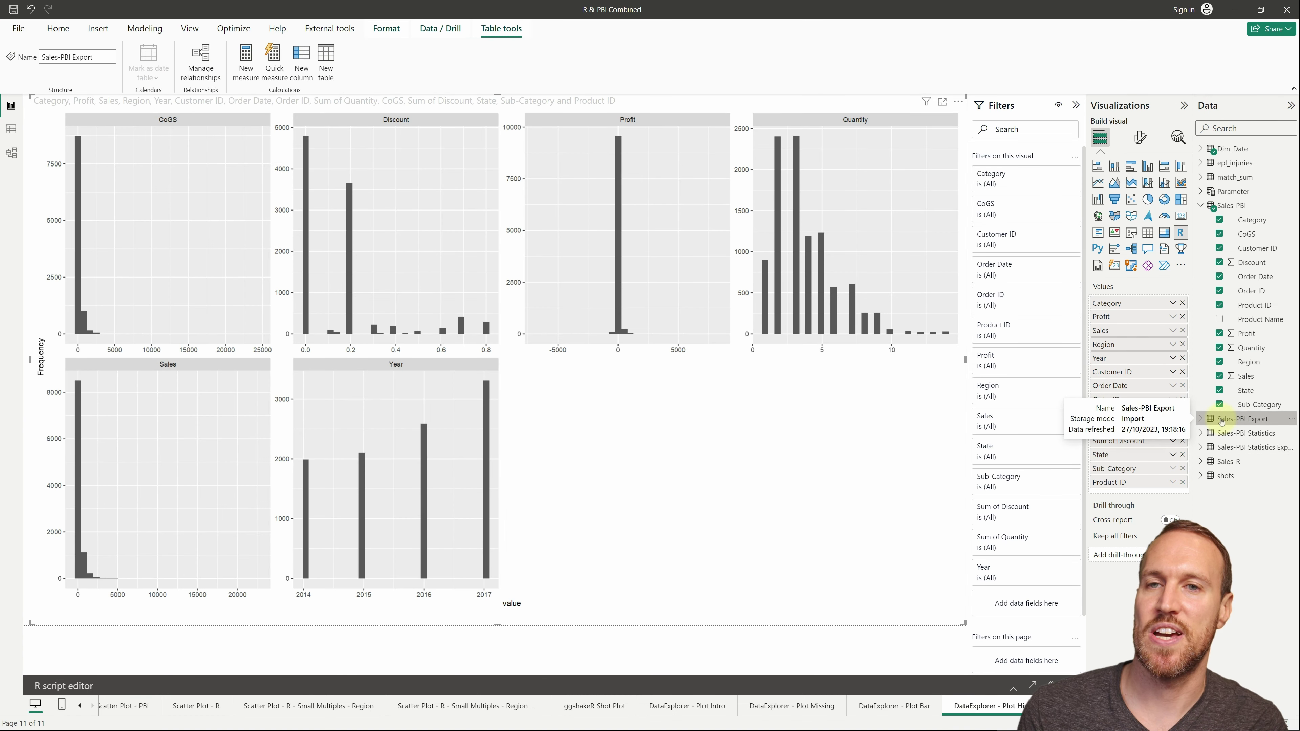
right_click(1222, 420)
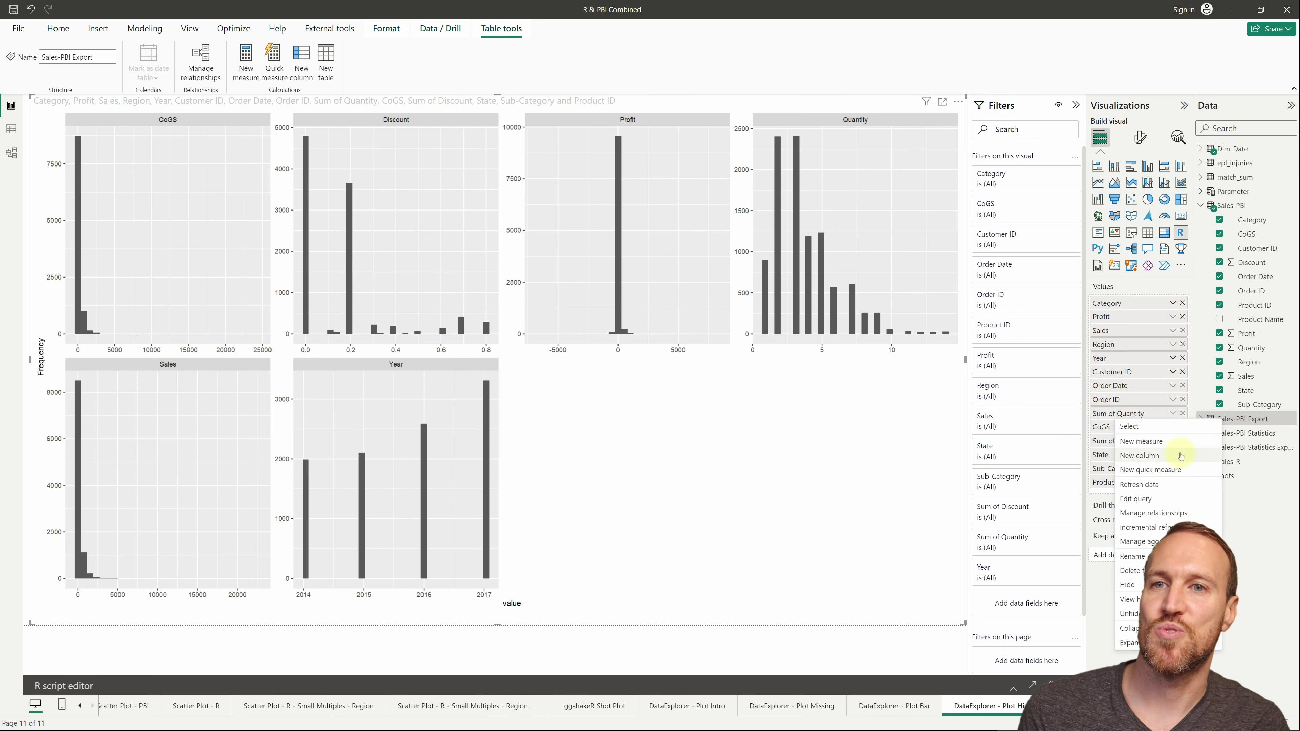
left_click(1162, 484)
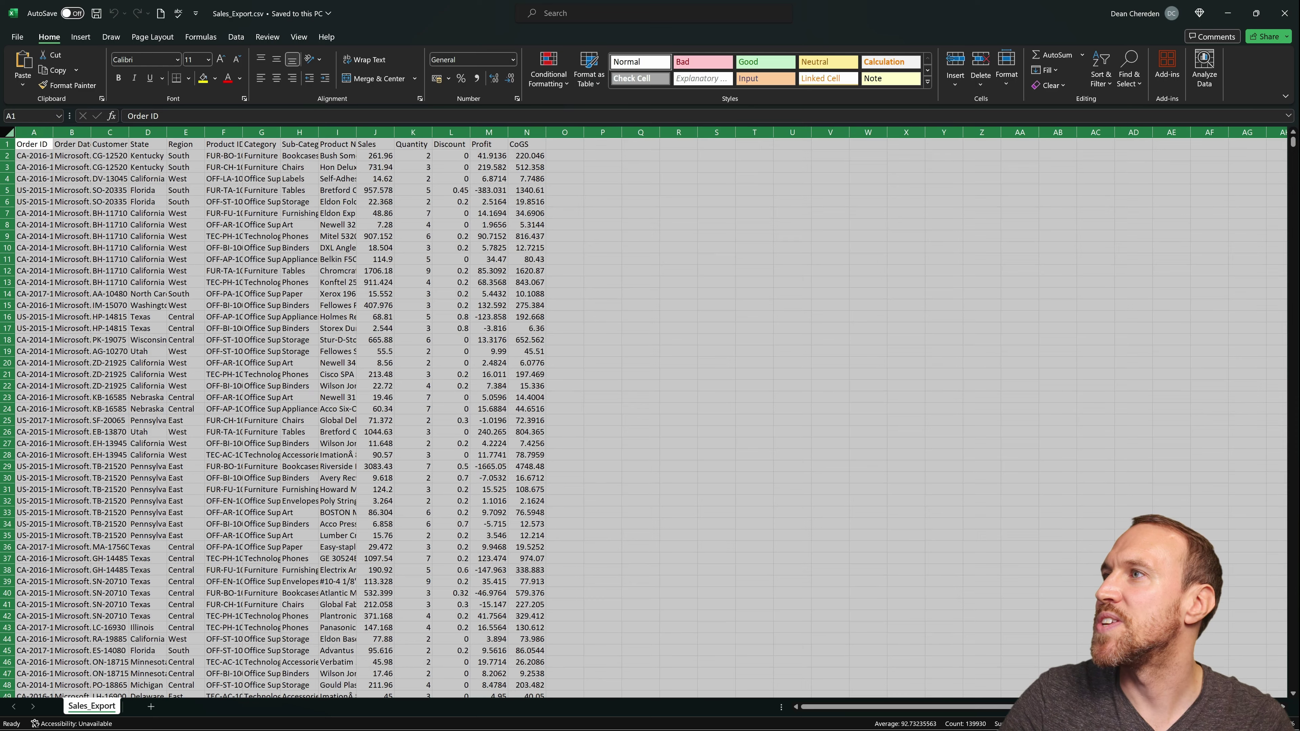
- In Excel, autofit all columns of Sales_Export.csv to check the exported data, and close the file without saving
key("alt+h")
key("o")
key("i")
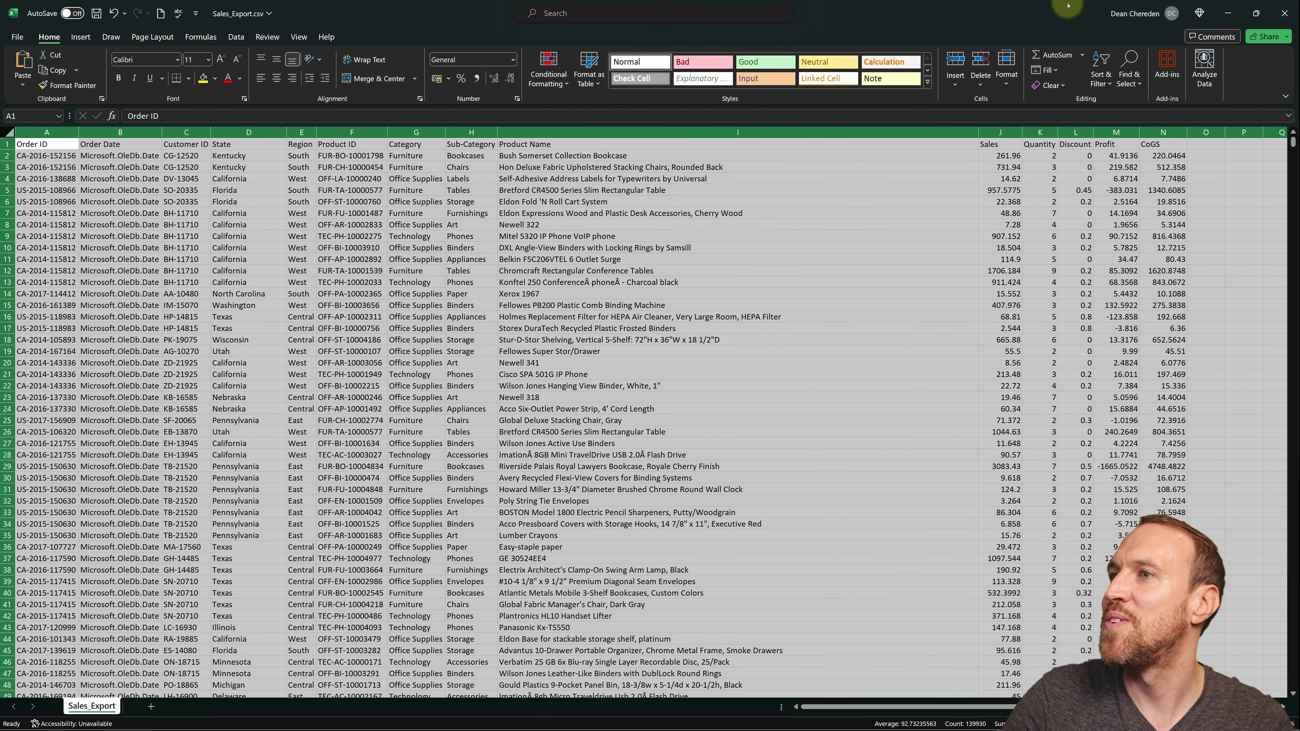
left_click(1285, 13)
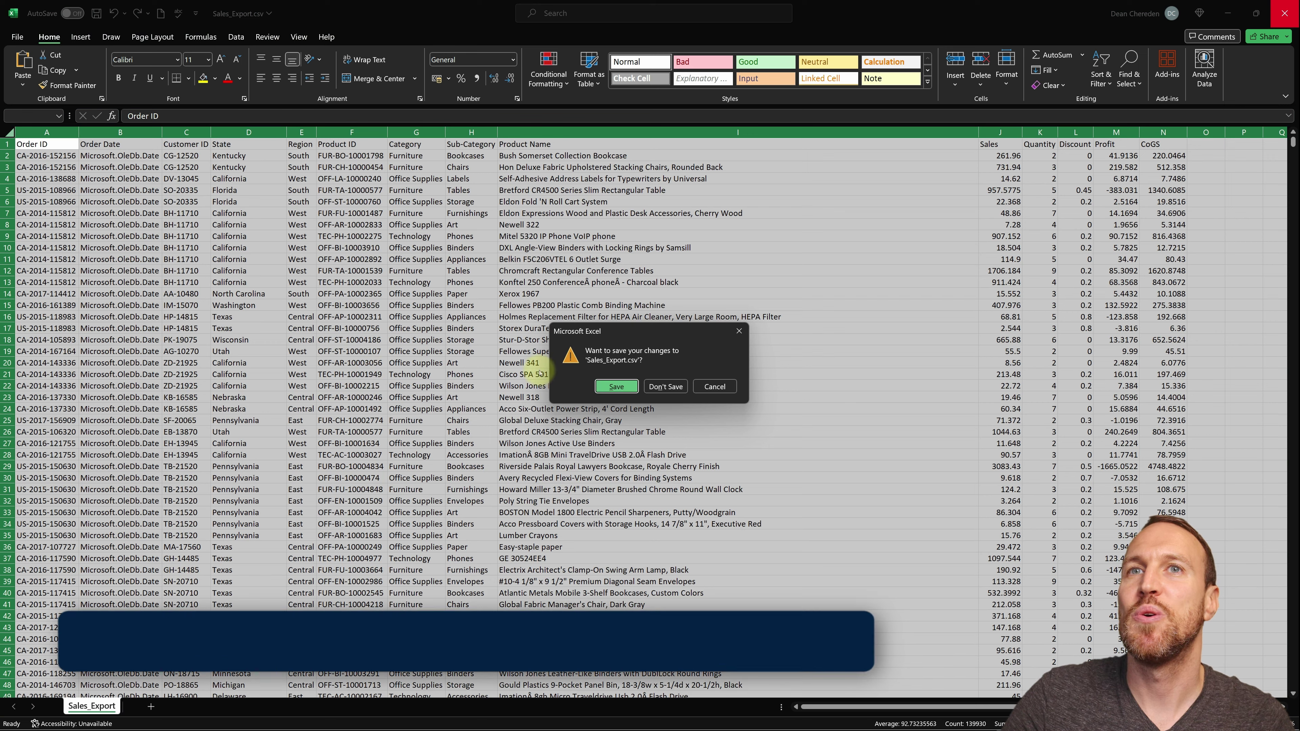
left_click(666, 387)
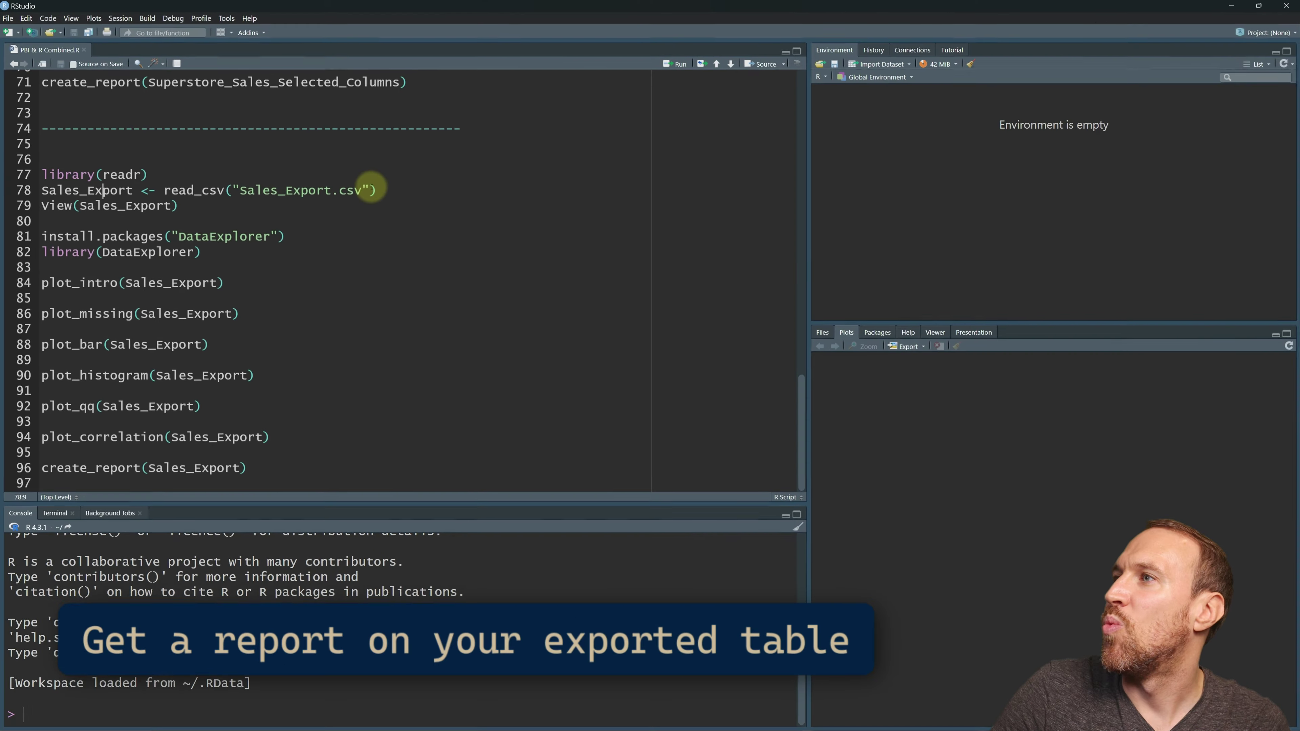
- In RStudio, run the readr lines that import Sales_Export.csv as Sales_Export and view the table, and return to the script
left_click_drag(427, 215, 380, 218)
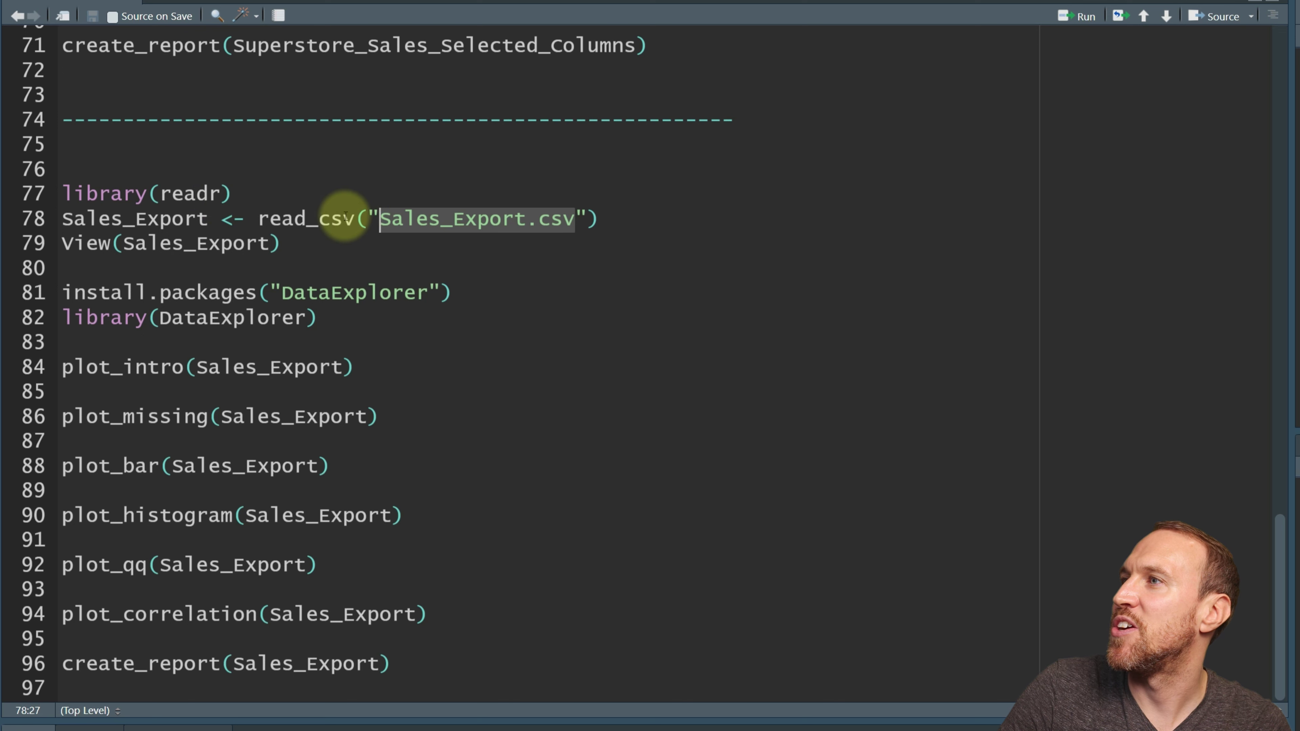
left_click_drag(302, 242, 18, 191)
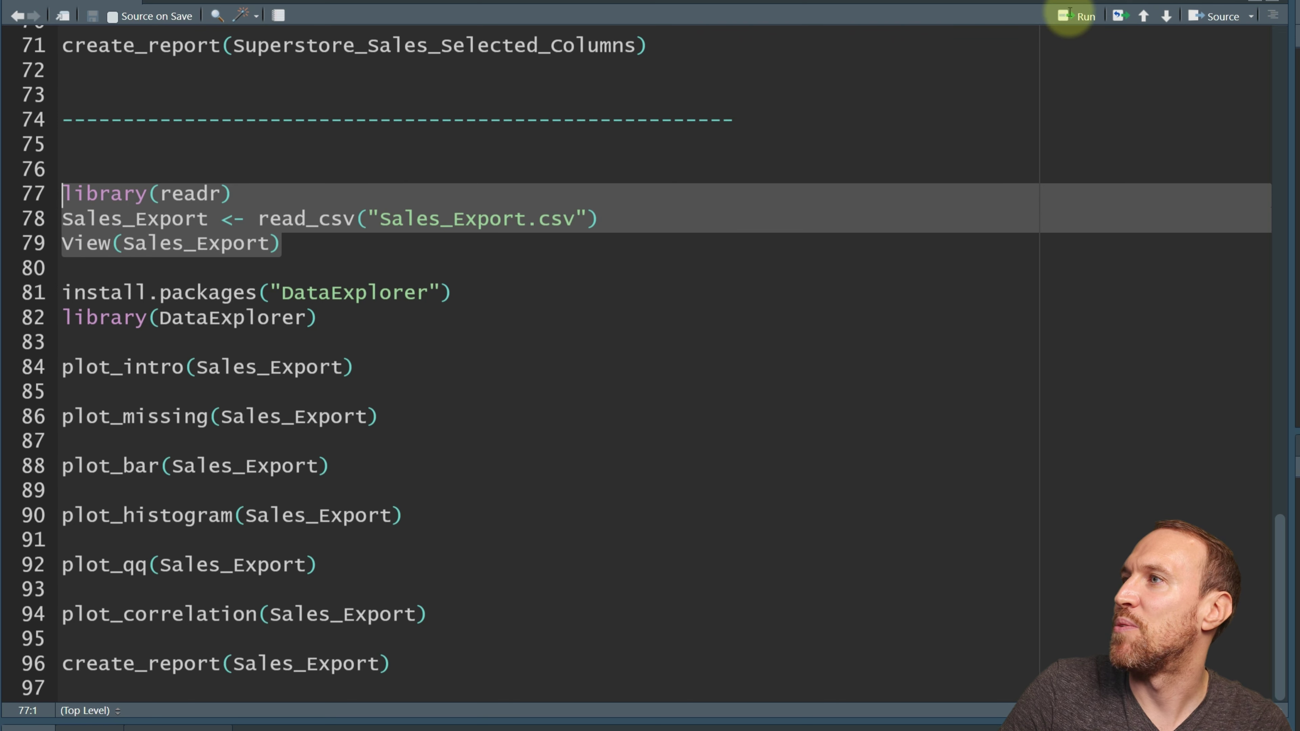
left_click(1080, 17)
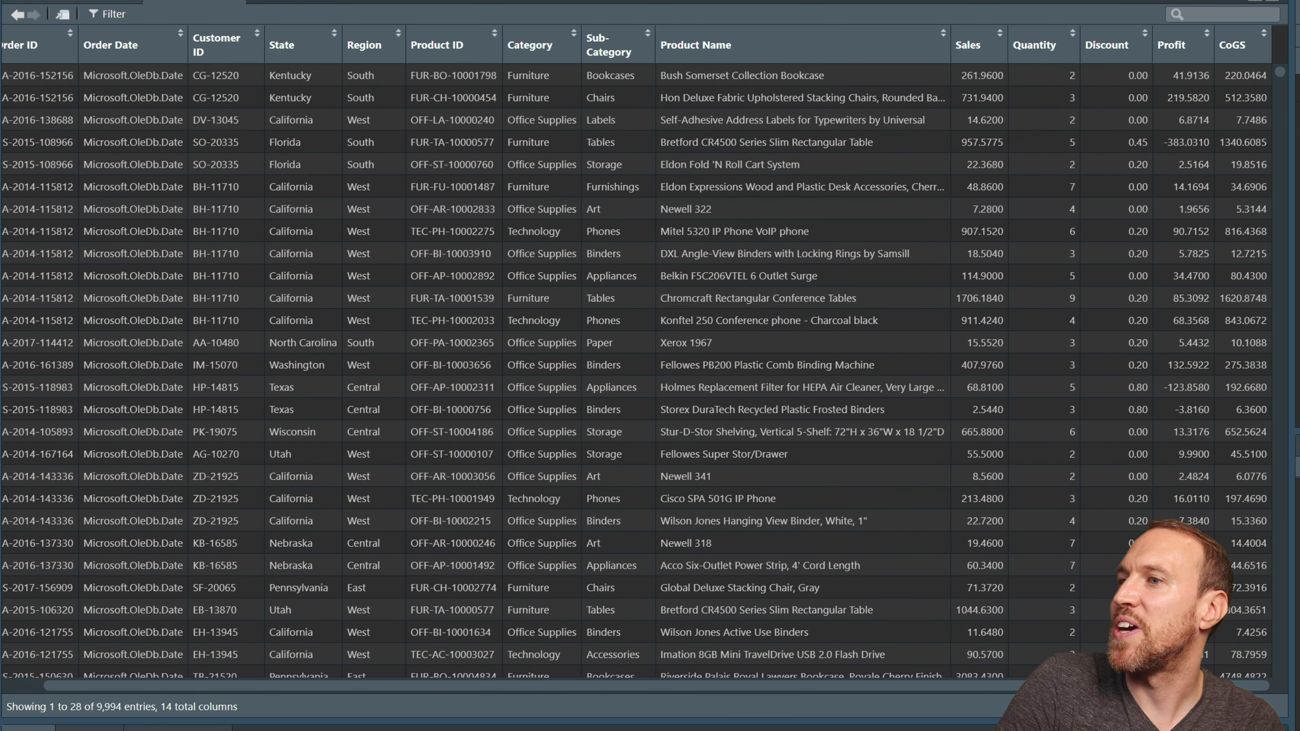
left_click(72, 1)
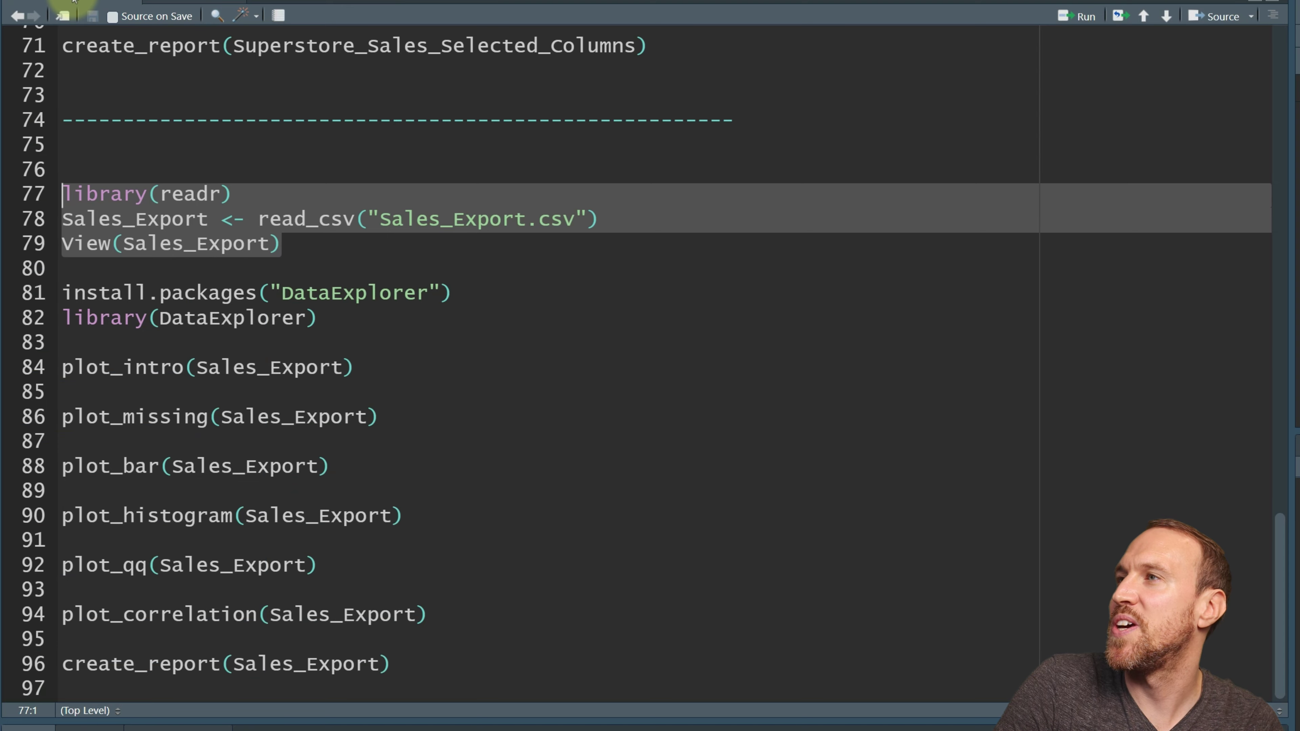
- Load the DataExplorer library and run plot_intro(Sales_Export), leaving out the package installation line
left_click(364, 318)
left_click(248, 348)
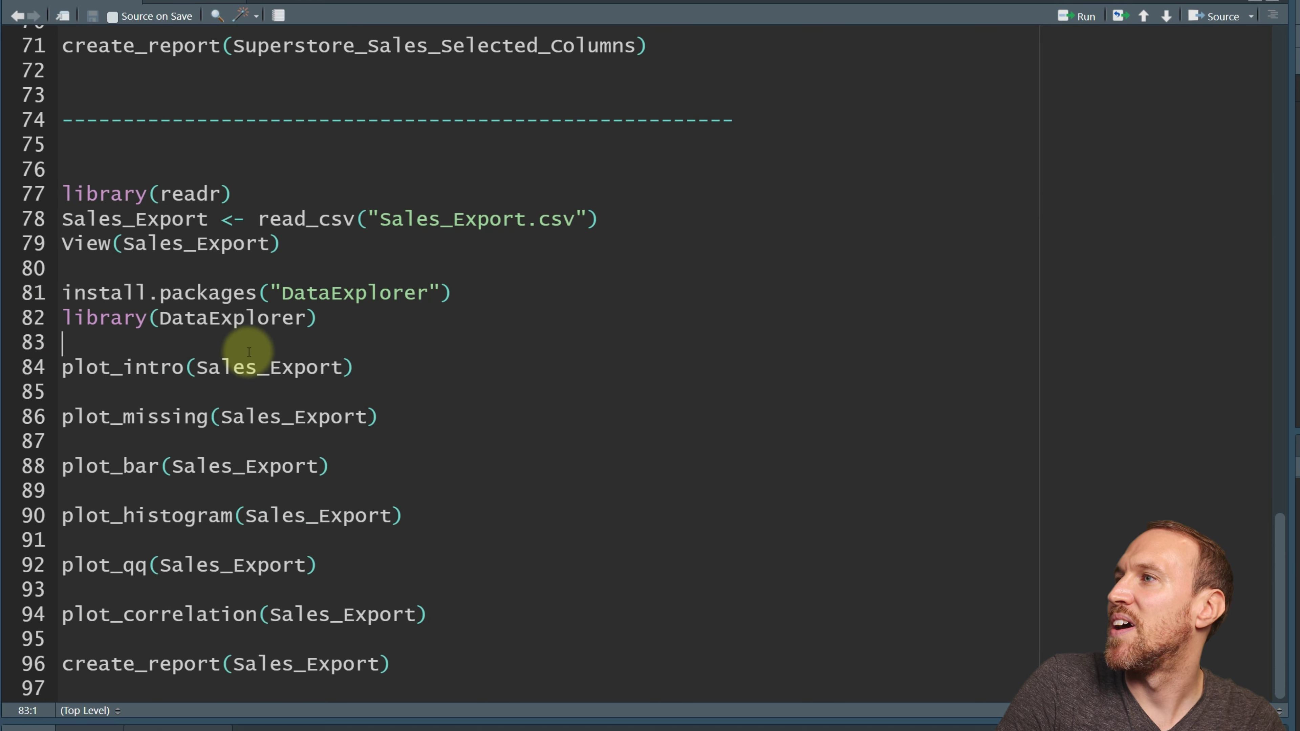
left_click_drag(353, 368, 57, 291)
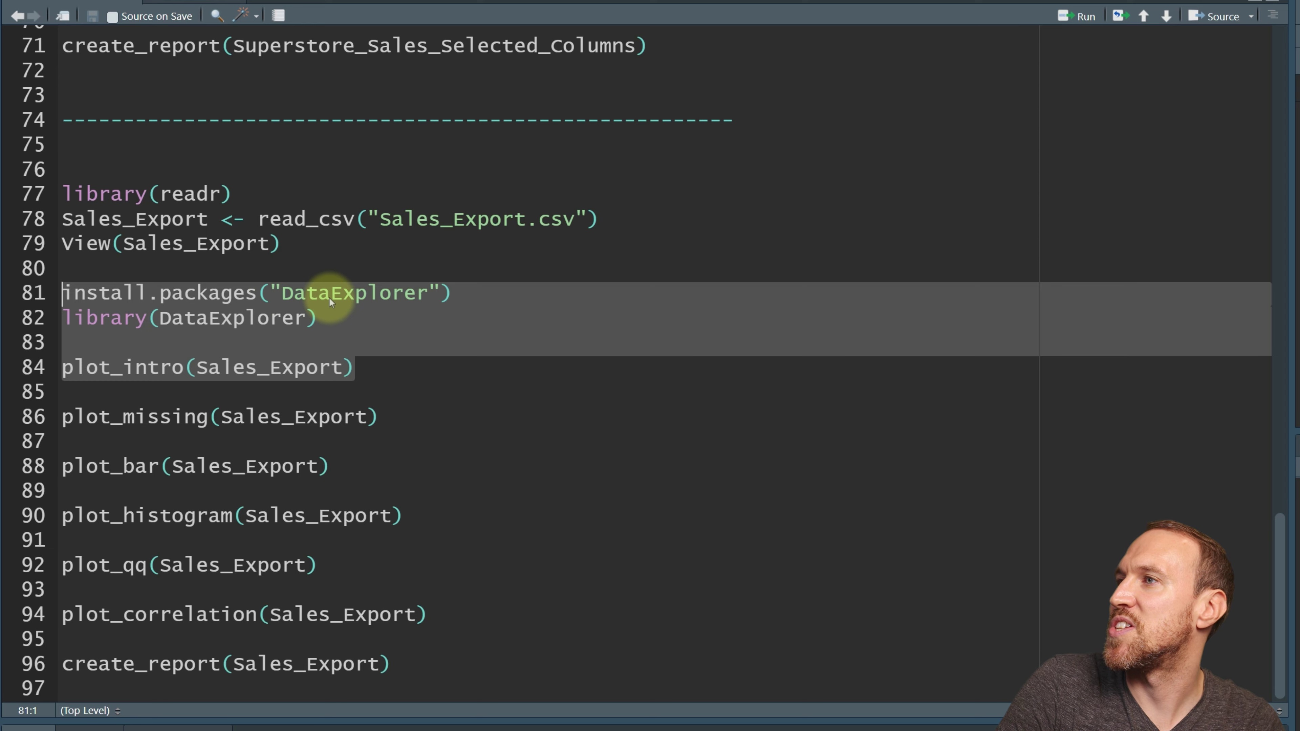
left_click_drag(362, 367, 26, 332)
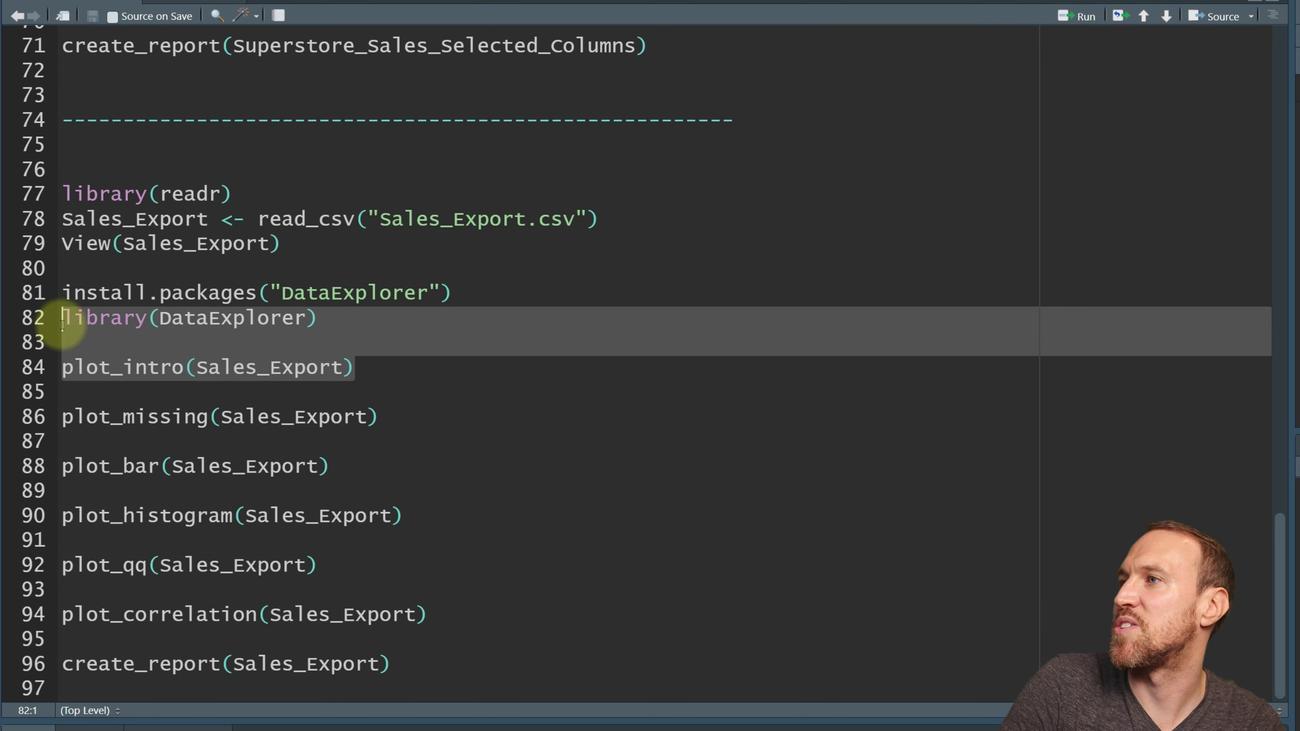
left_click(1067, 15)
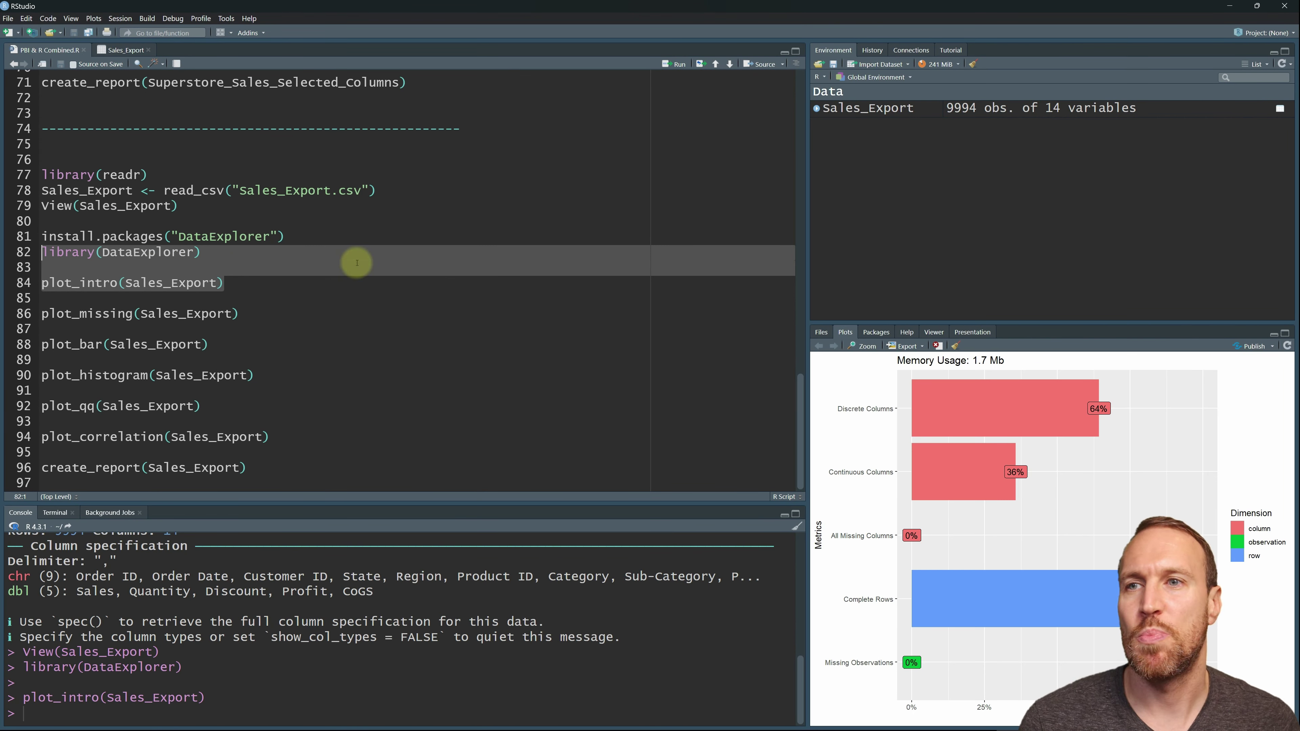
- Run create_report(Sales_Export) from the script to generate the data profiling report
left_click(202, 313)
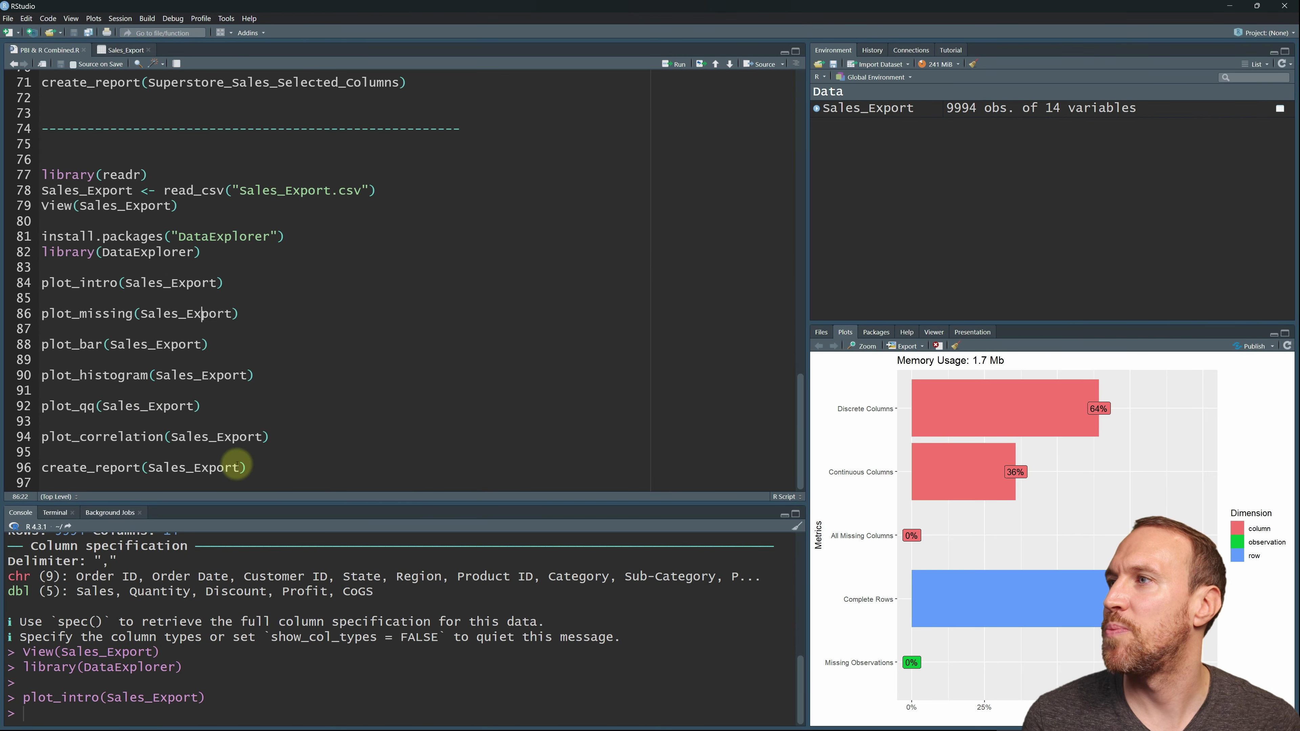
left_click_drag(252, 471, 25, 466)
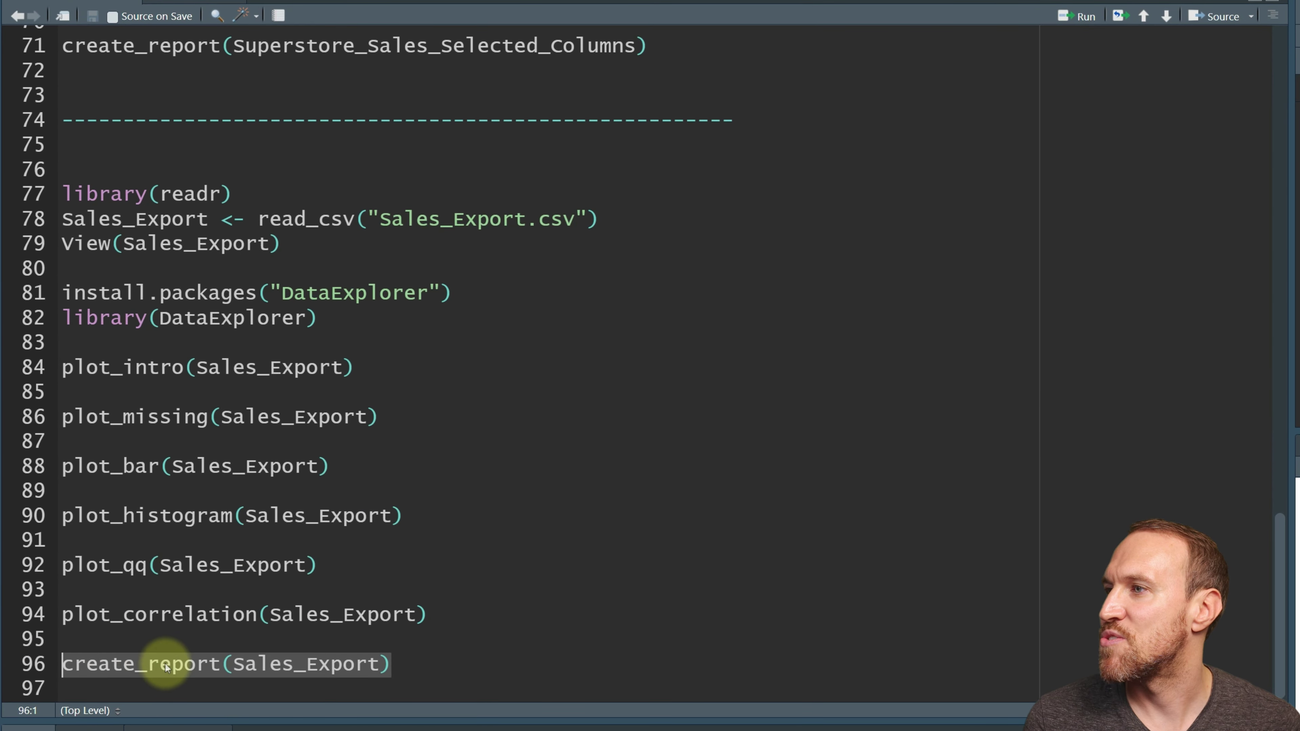
left_click(1085, 17)
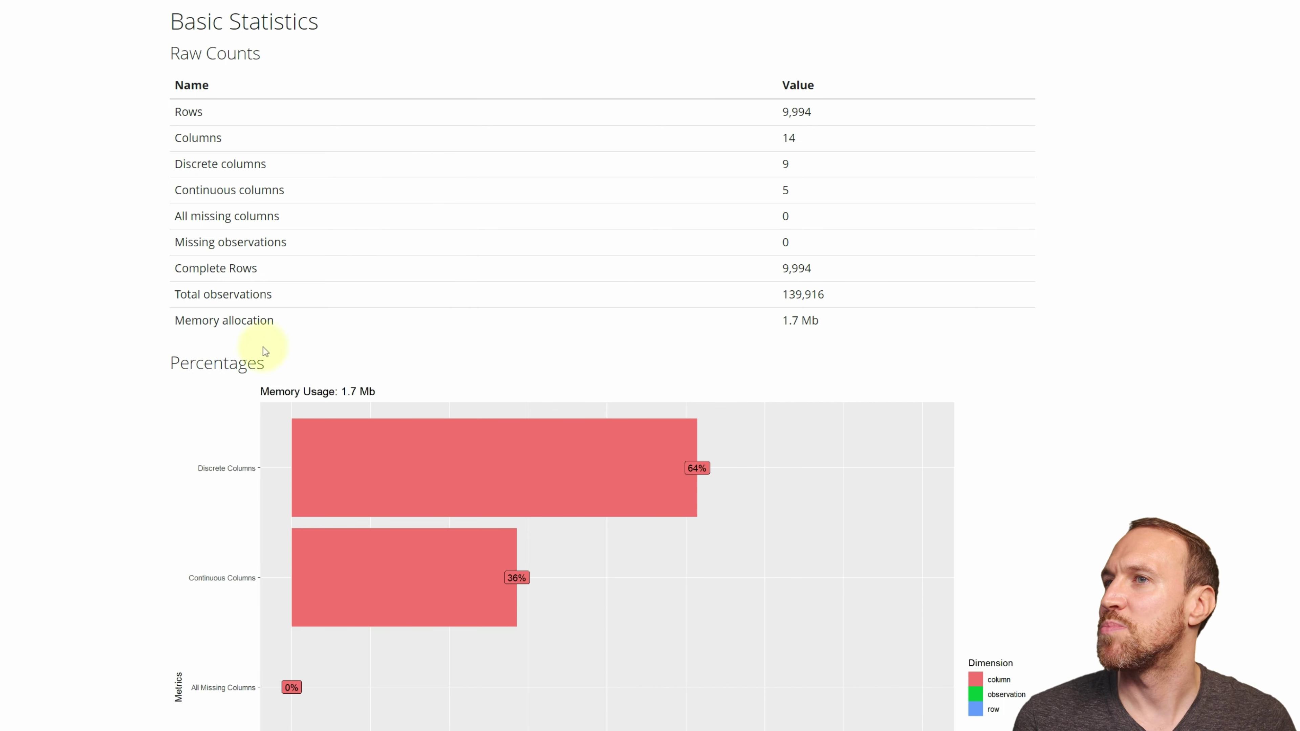
- Examine the data profiling report's basic statistics, data structure, missing data profile, histograms, bar charts and correlation analysis
scroll(1068, 355, "down", 5)
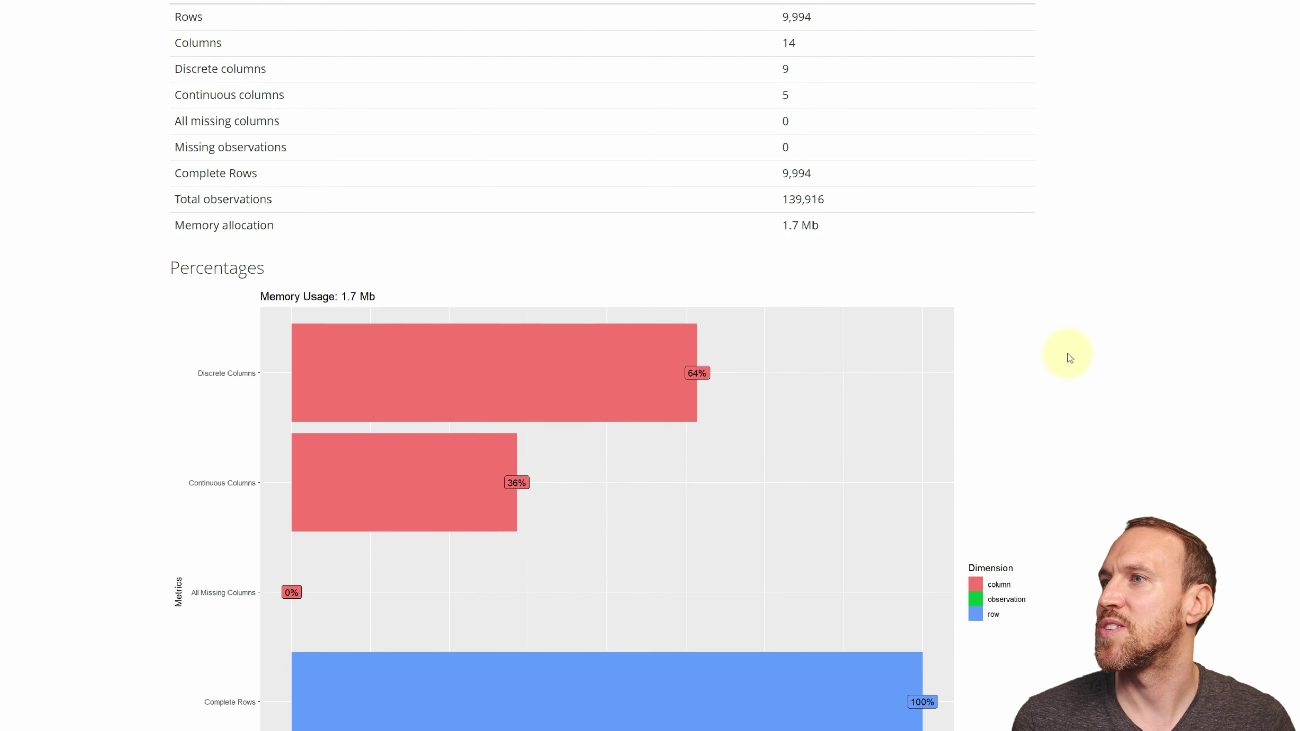
left_click(349, 168)
scroll(766, 493, "down", 6)
scroll(765, 493, "down", 6)
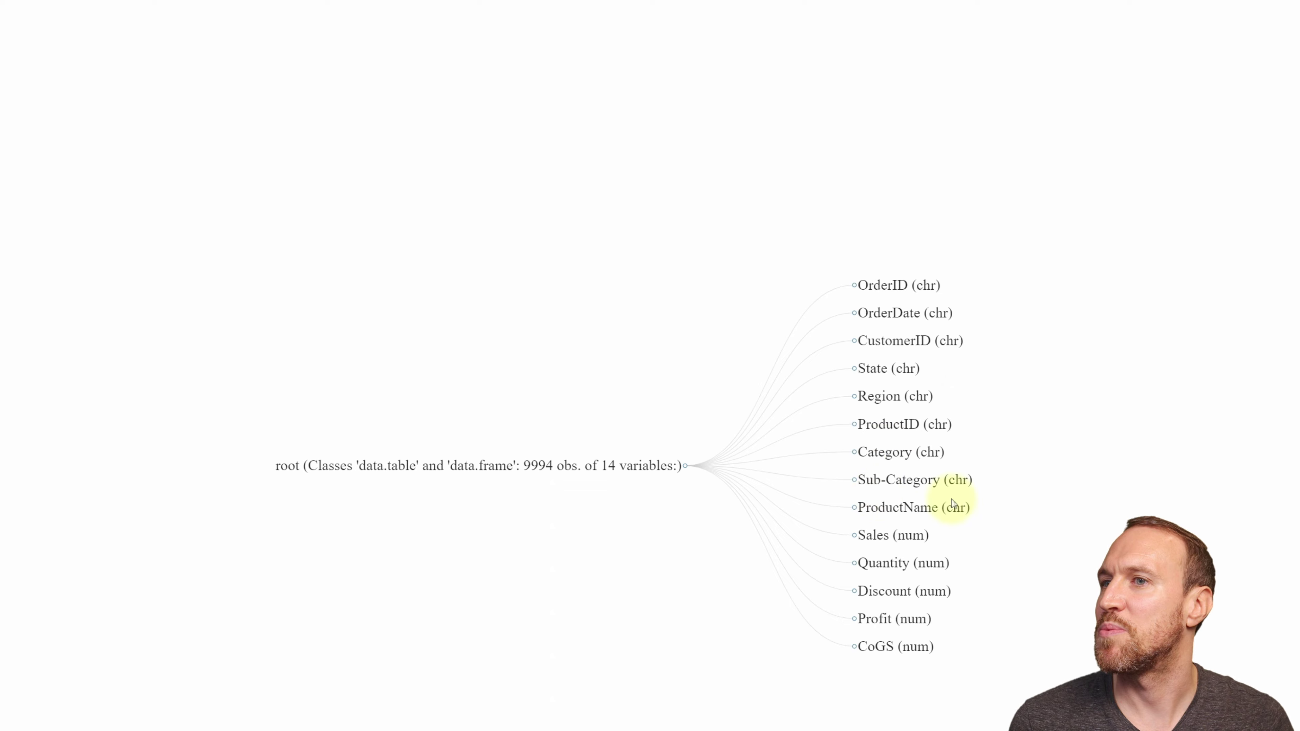
scroll(952, 502, "down", 9)
scroll(581, 413, "down", 20)
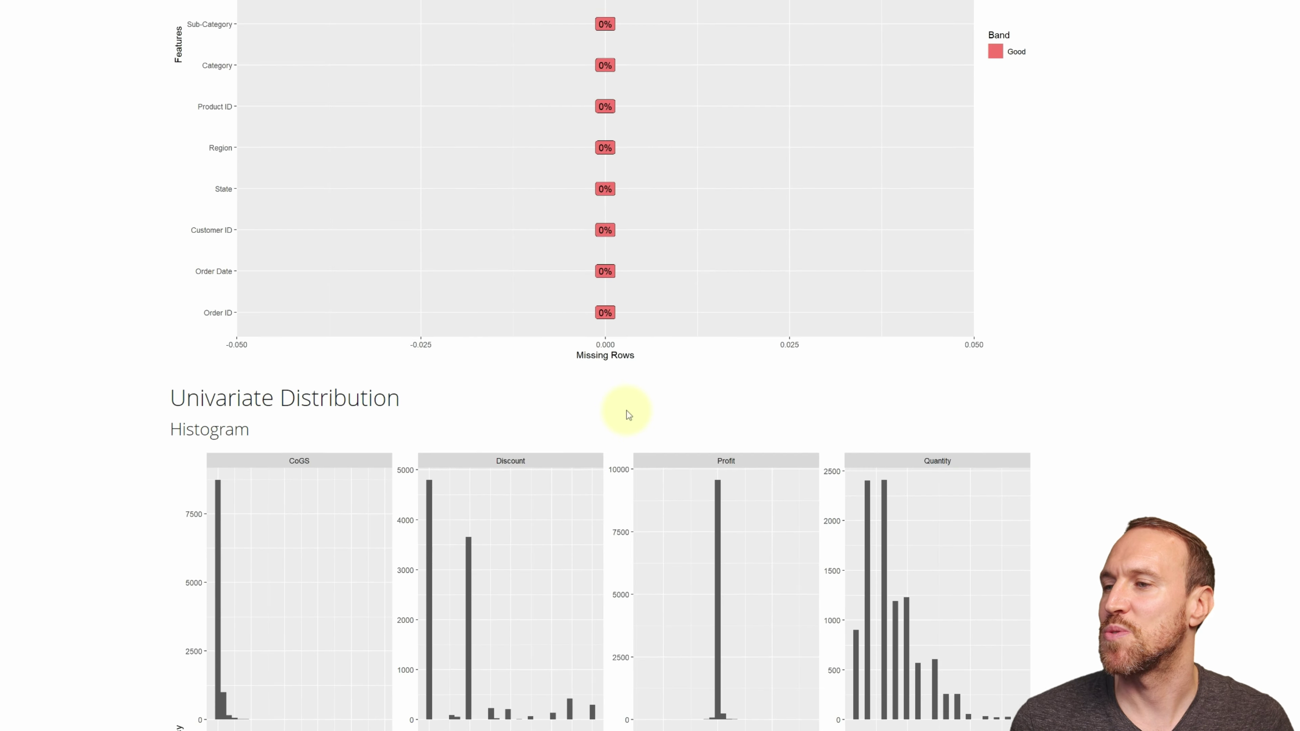
scroll(641, 373, "down", 15)
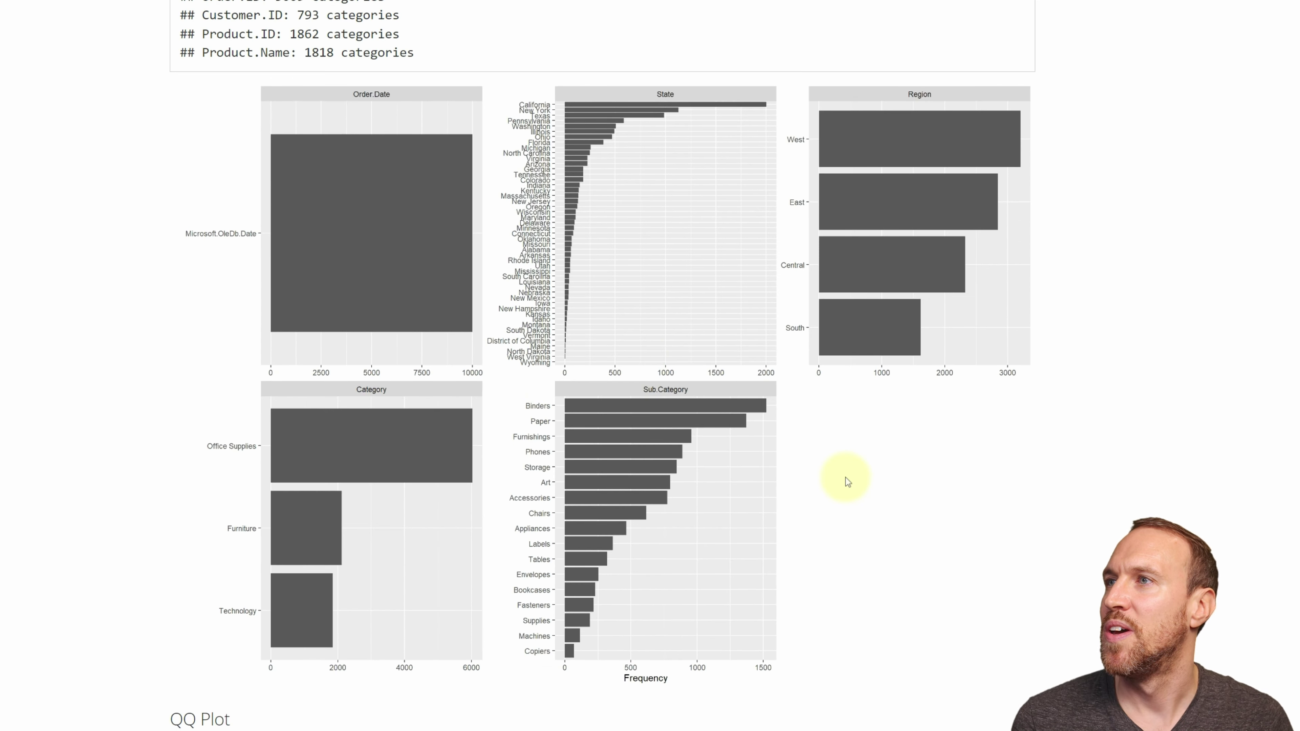
scroll(560, 518, "down", 16)
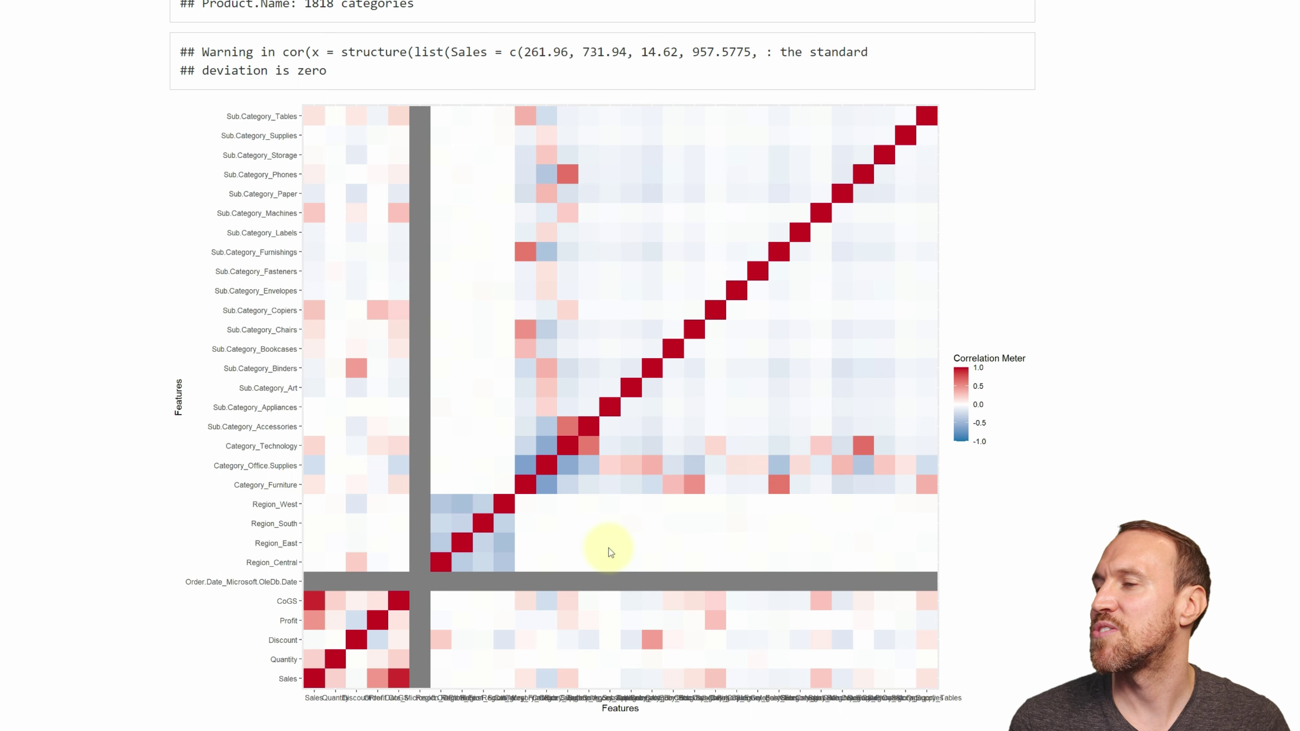
- Examine the report's Principal Component Analysis section, from the explained variance chart through the component plots up to PC50
scroll(611, 552, "down", 10)
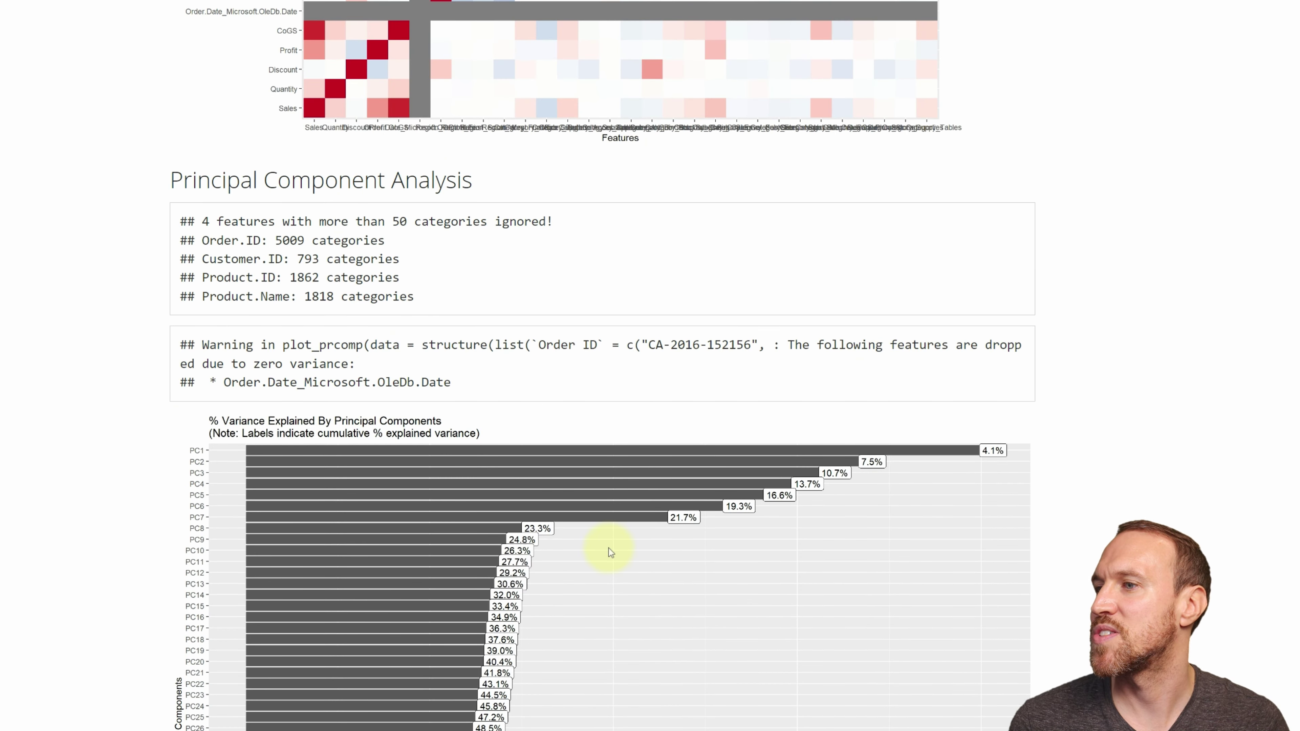
scroll(611, 552, "down", 12)
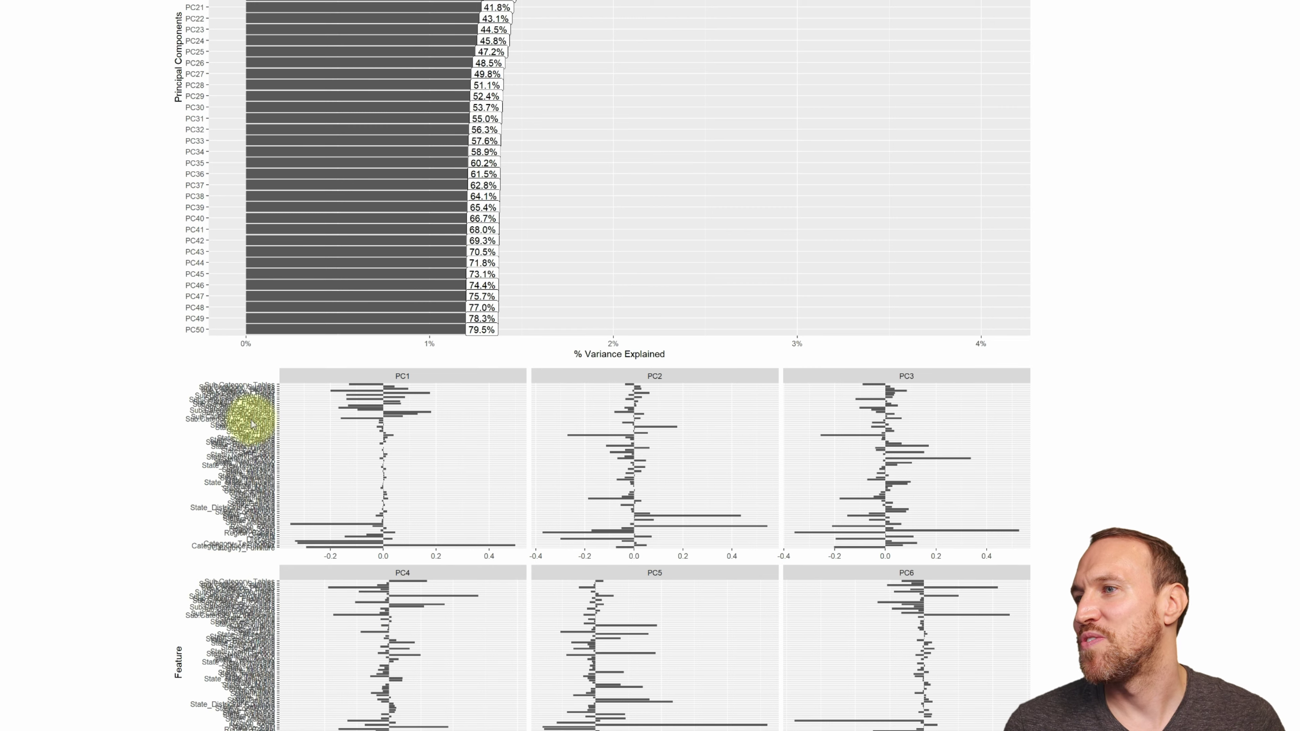
scroll(251, 423, "down", 5)
scroll(251, 423, "down", 10)
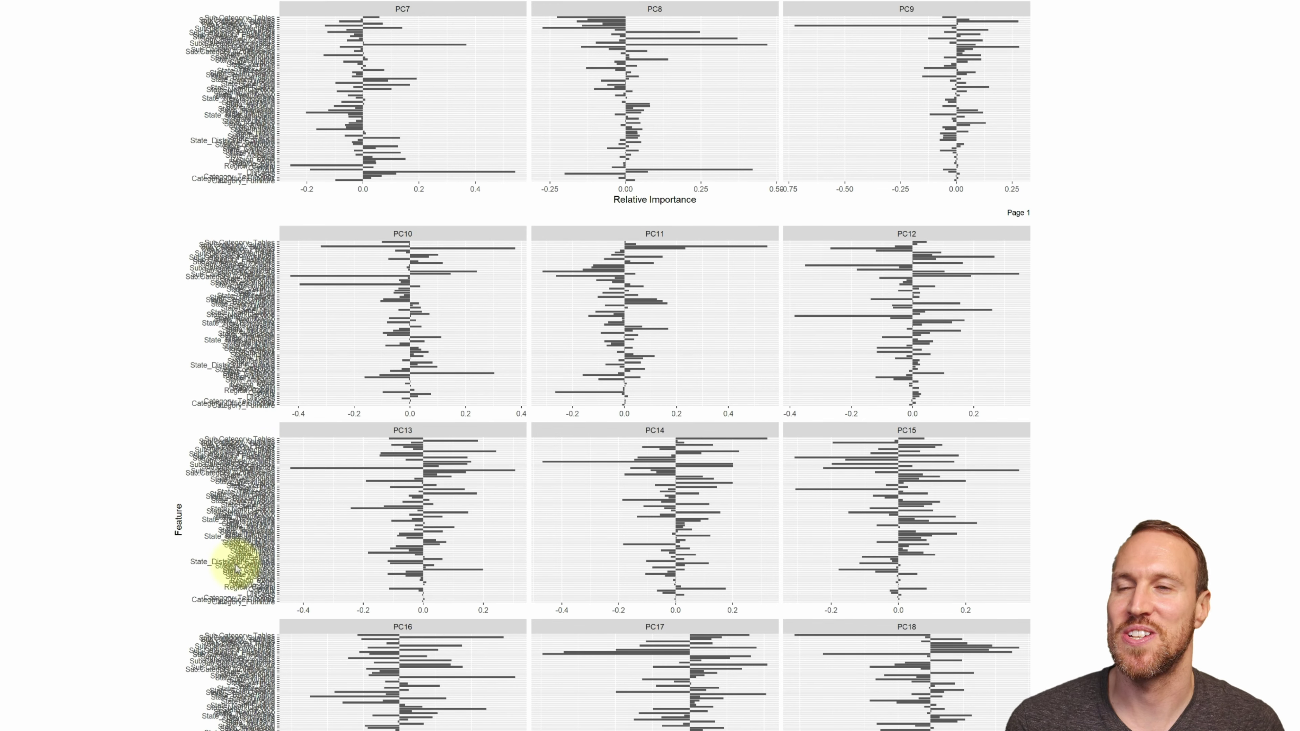
scroll(236, 567, "down", 20)
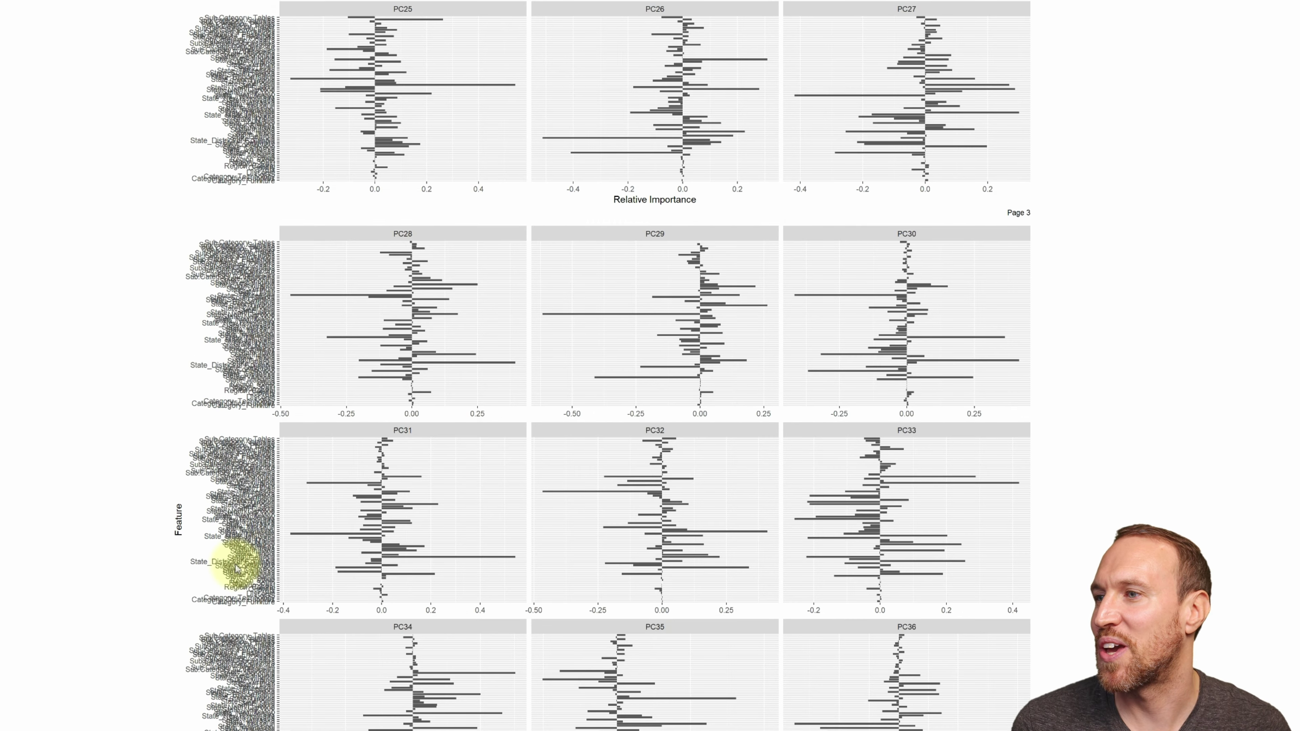
scroll(237, 568, "down", 10)
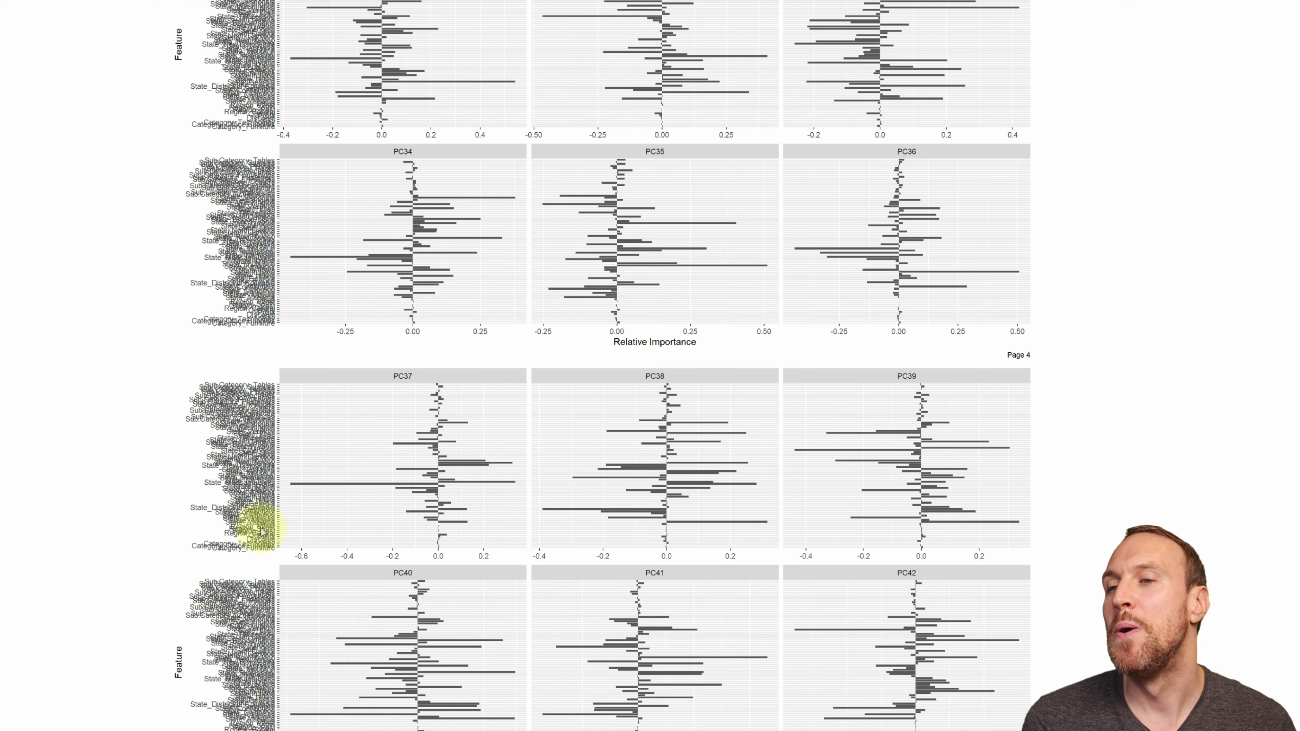
scroll(237, 568, "down", 6)
scroll(300, 693, "down", 6)
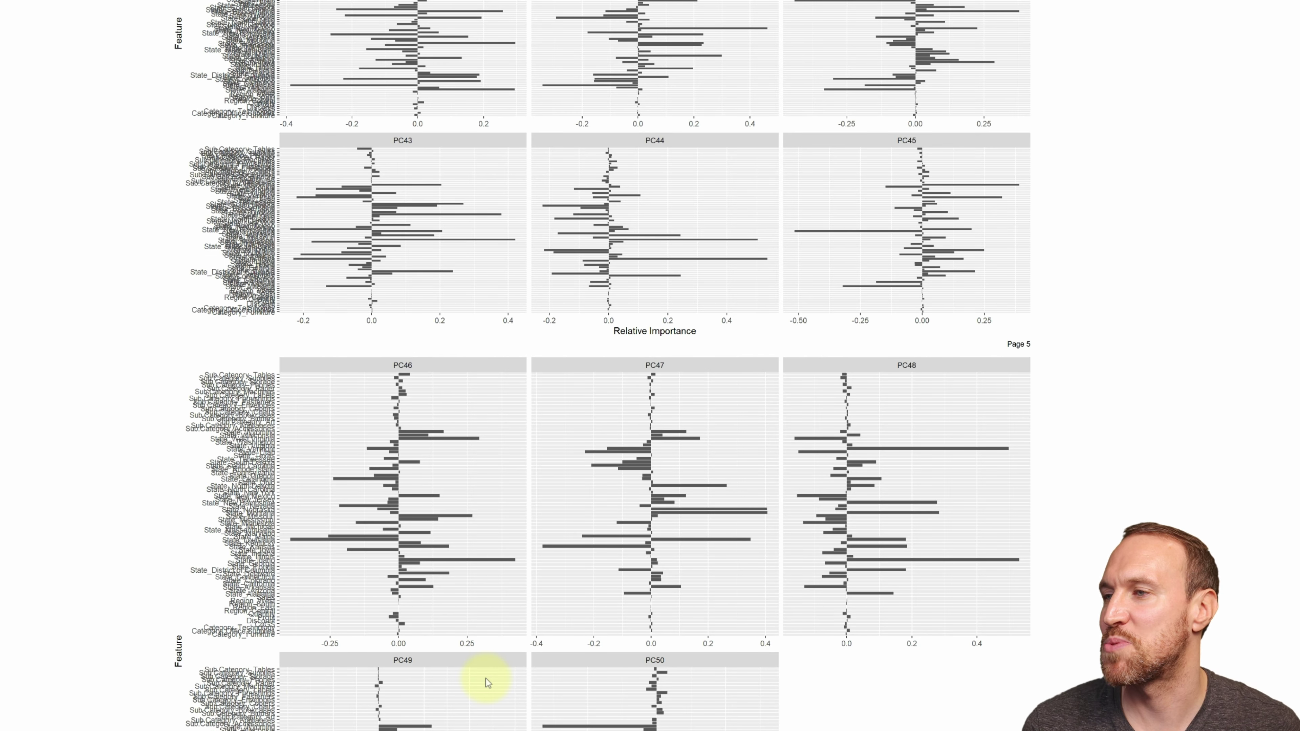
- Go back from the component plots to the report's correlation analysis, QQ plots and earlier distribution charts
scroll(486, 683, "up", 20)
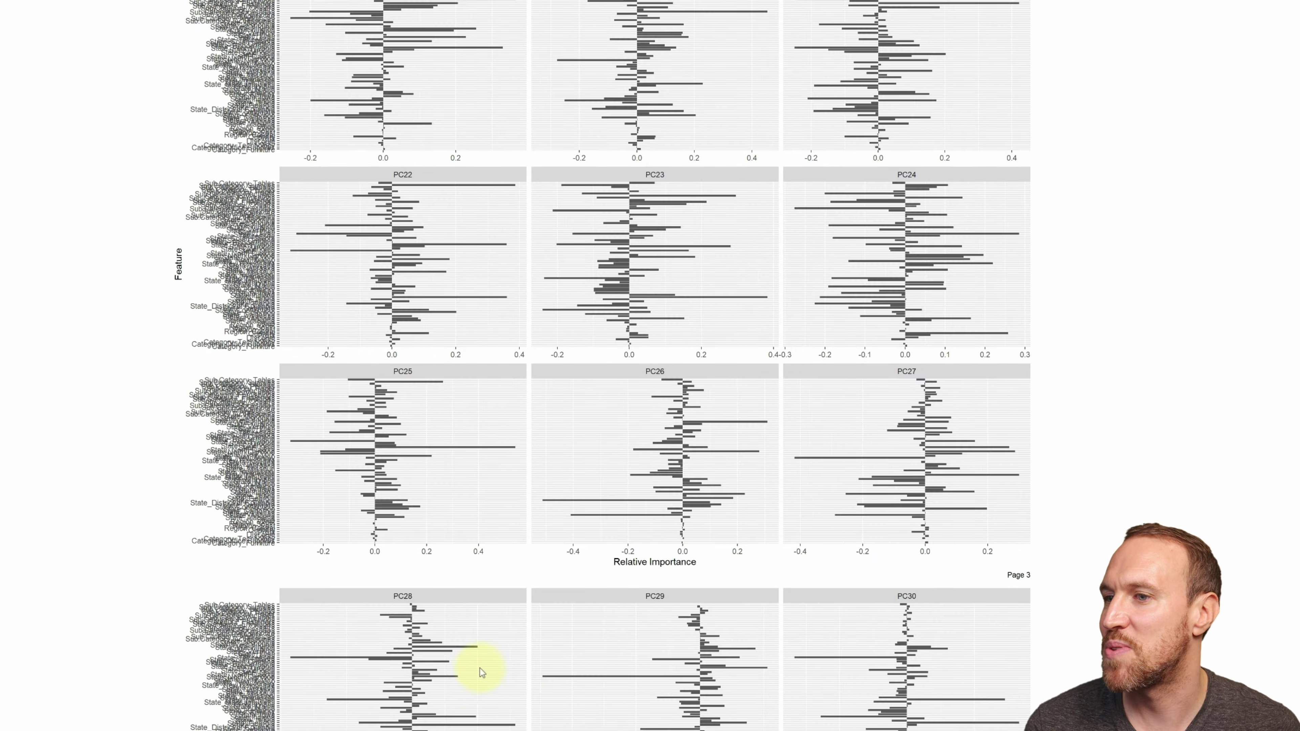
scroll(481, 666, "up", 20)
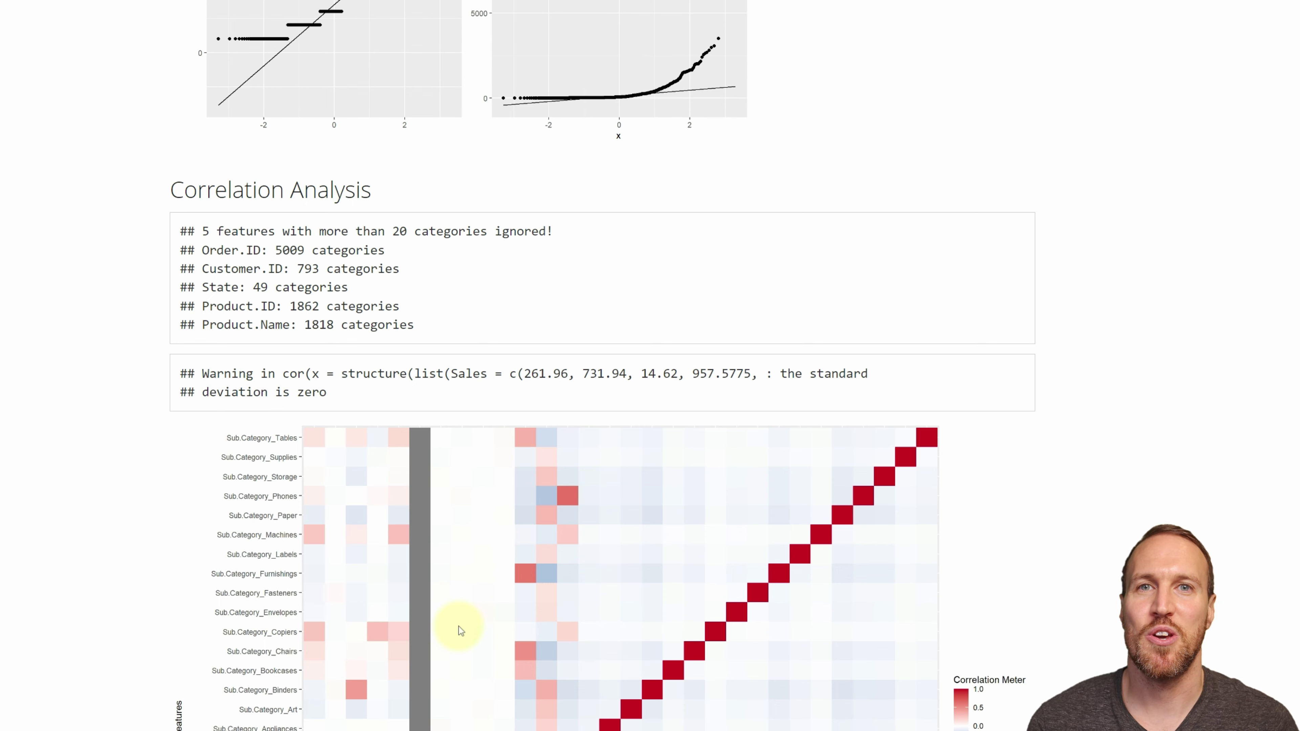
scroll(687, 605, "up", 15)
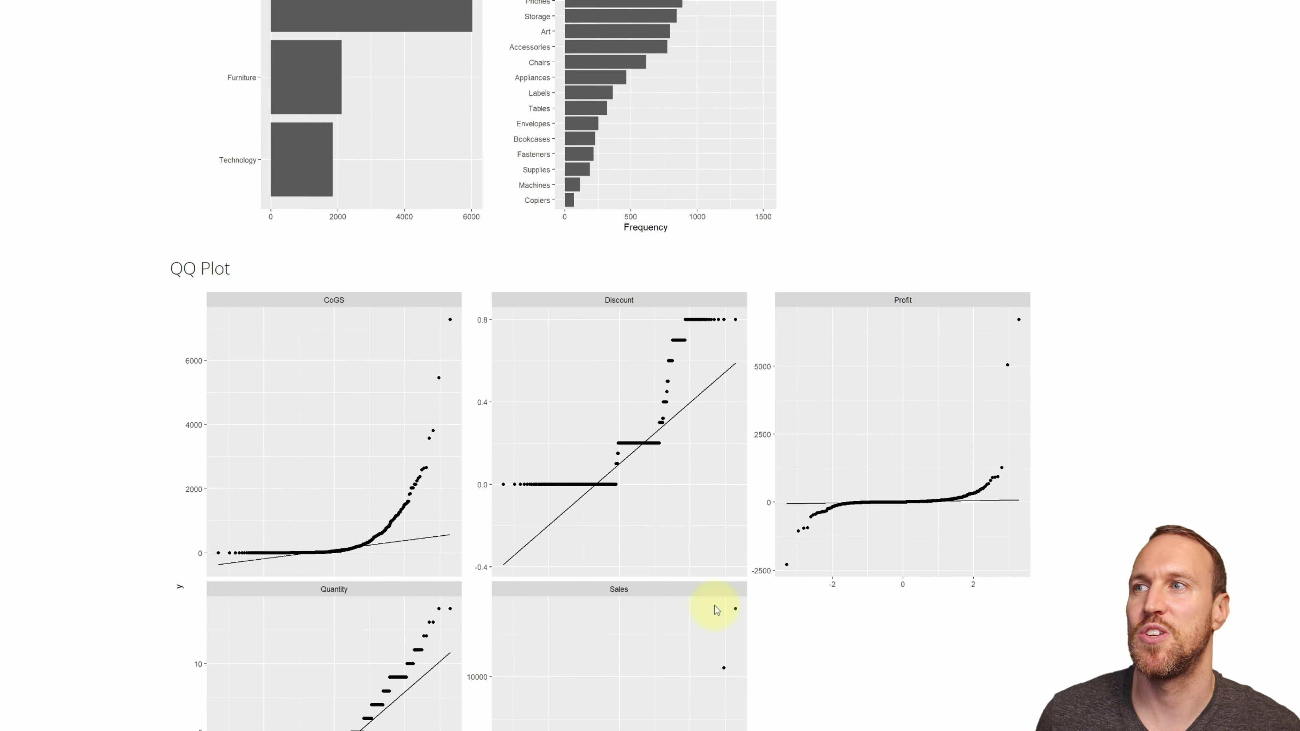
scroll(717, 609, "up", 10)
scroll(717, 609, "up", 10)
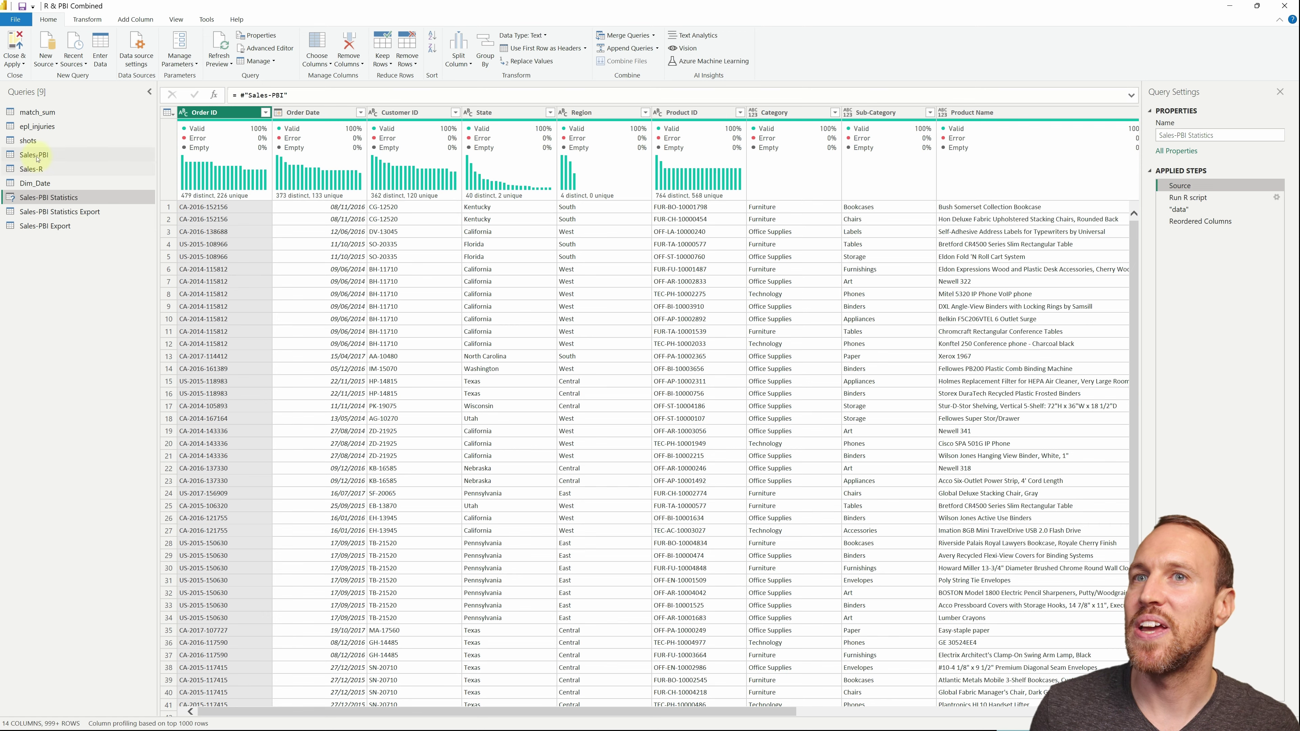
- In Power Query Editor, review the R script of the Sales-PBI Statistics query without changing it, and view its Reordered Columns step
left_click(1211, 199)
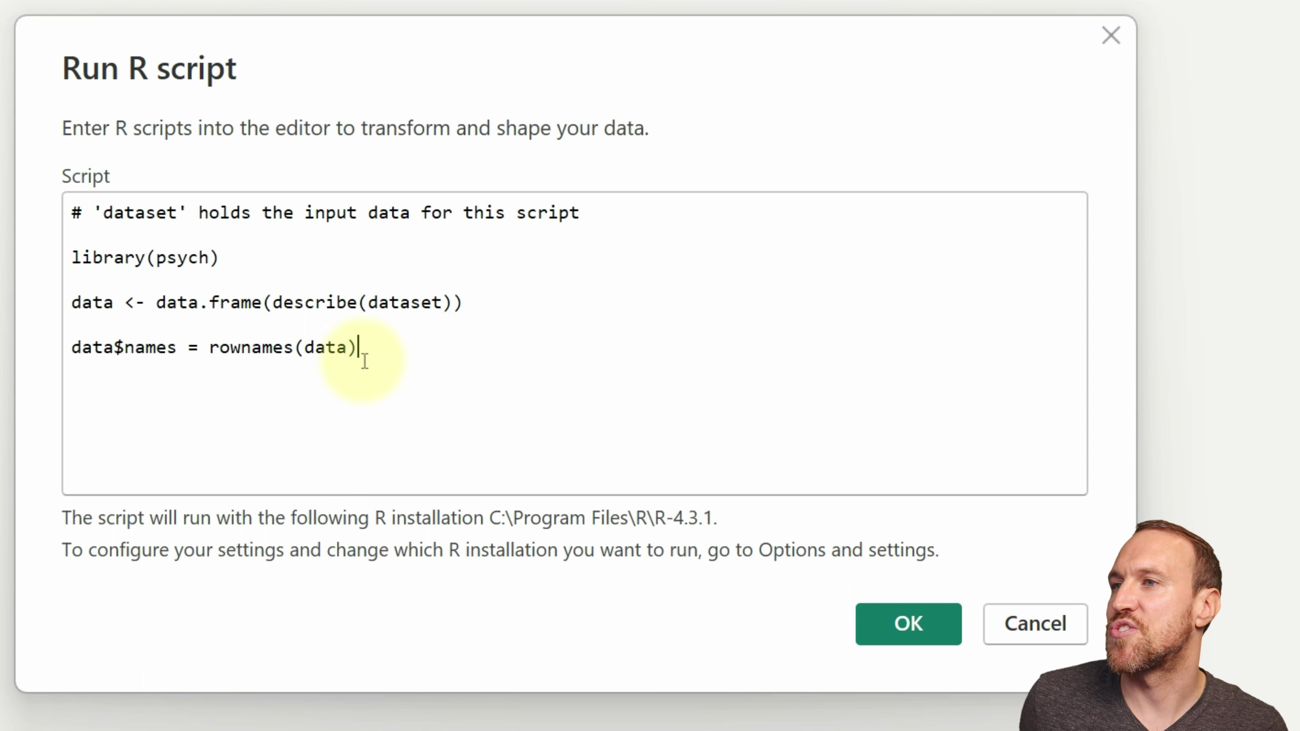
left_click(1033, 624)
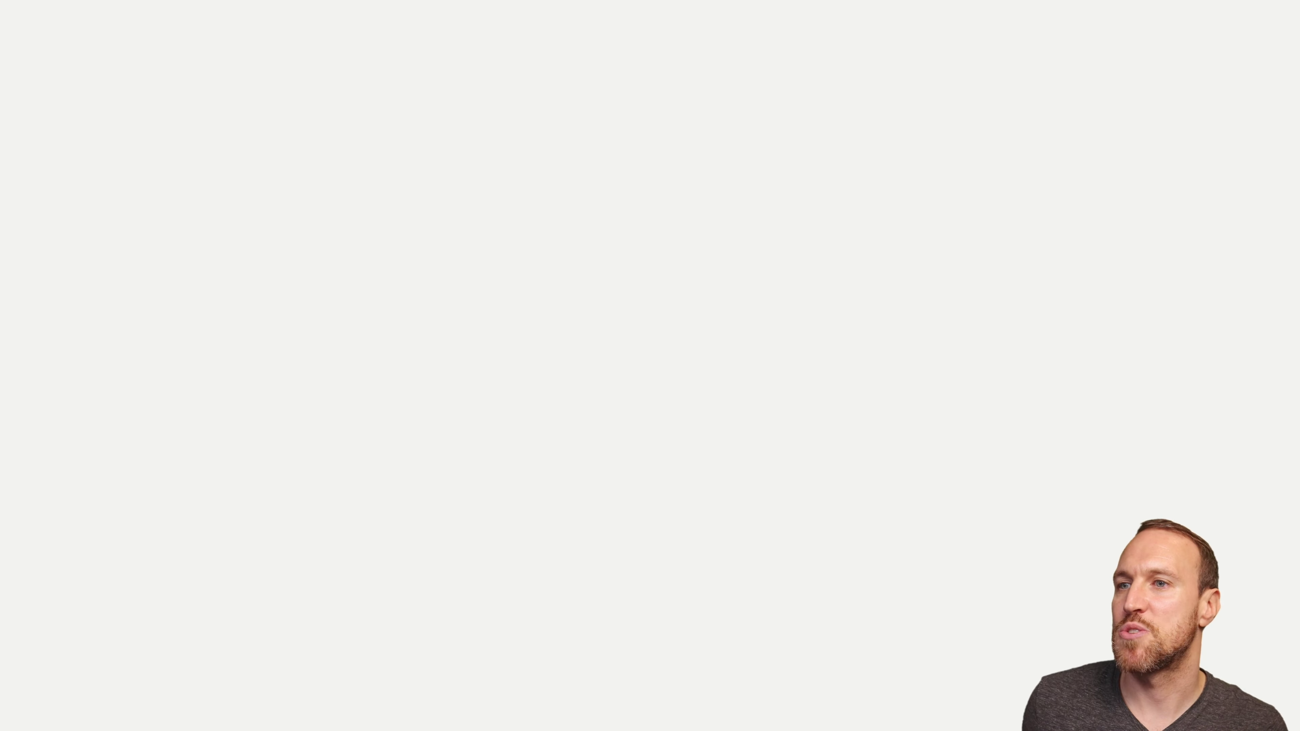
left_click(1117, 114)
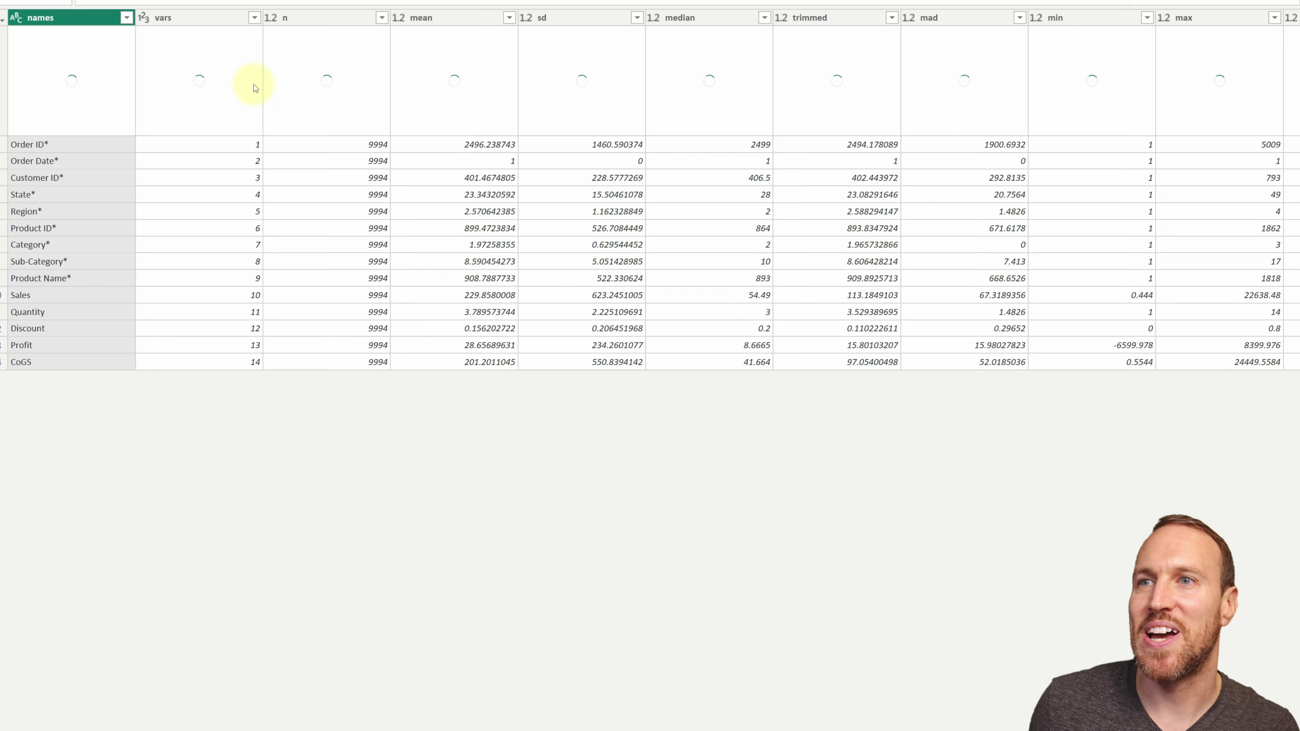
mouse_move(258, 89)
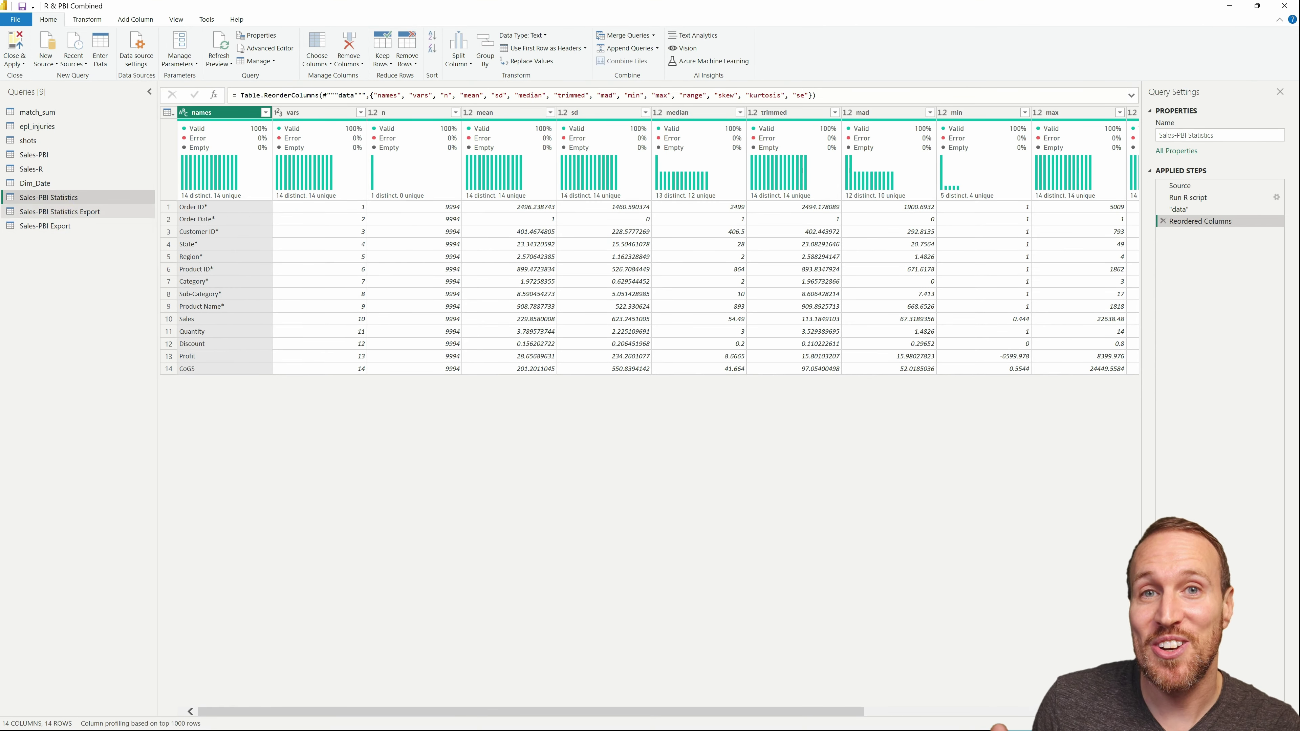
- Open the Run R script step of the Sales-PBI Statistics Export query to inspect its write.csv script for Sales_Stats.csv
left_click(61, 215)
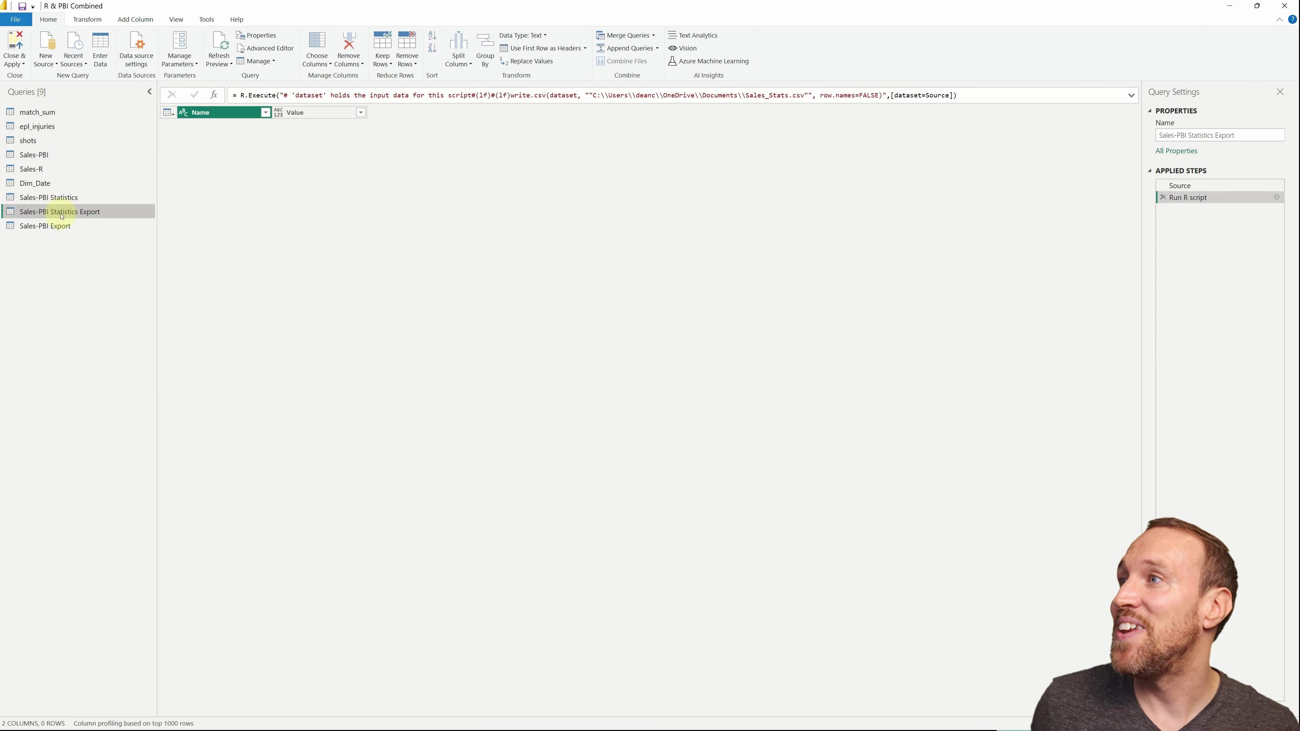
left_click(1277, 198)
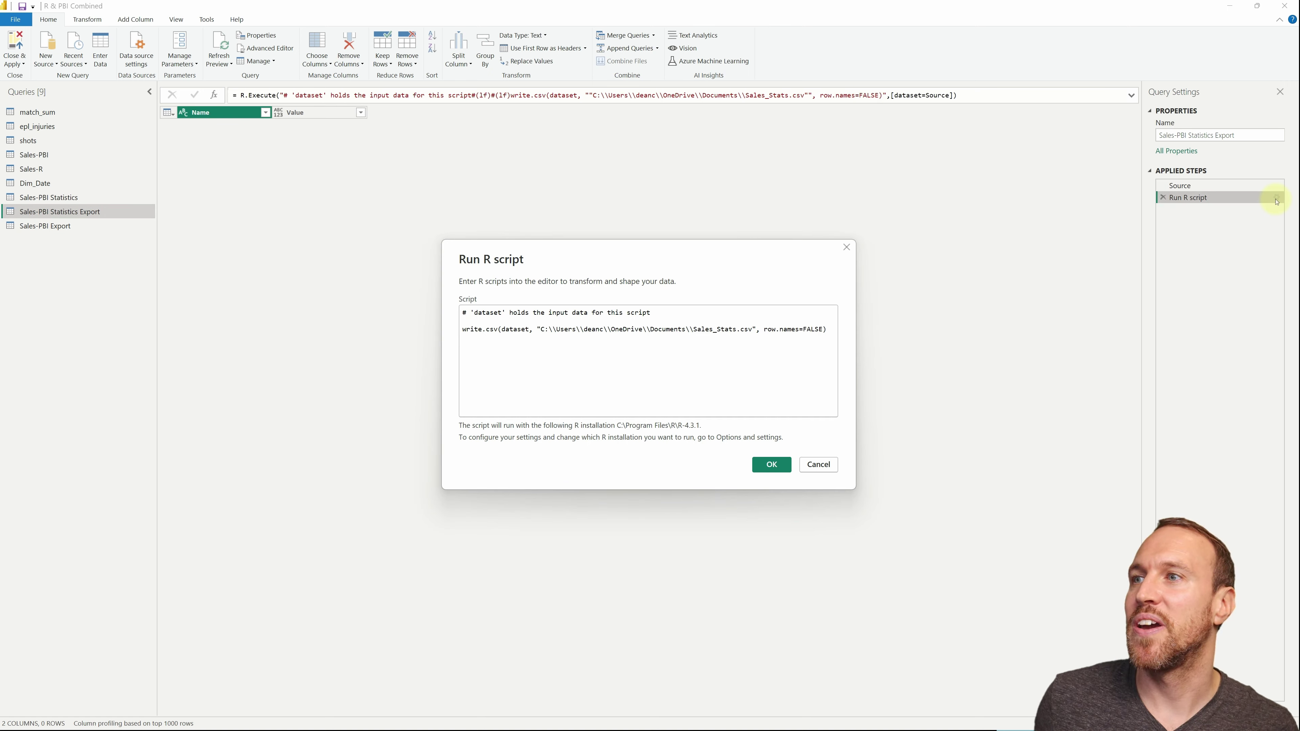